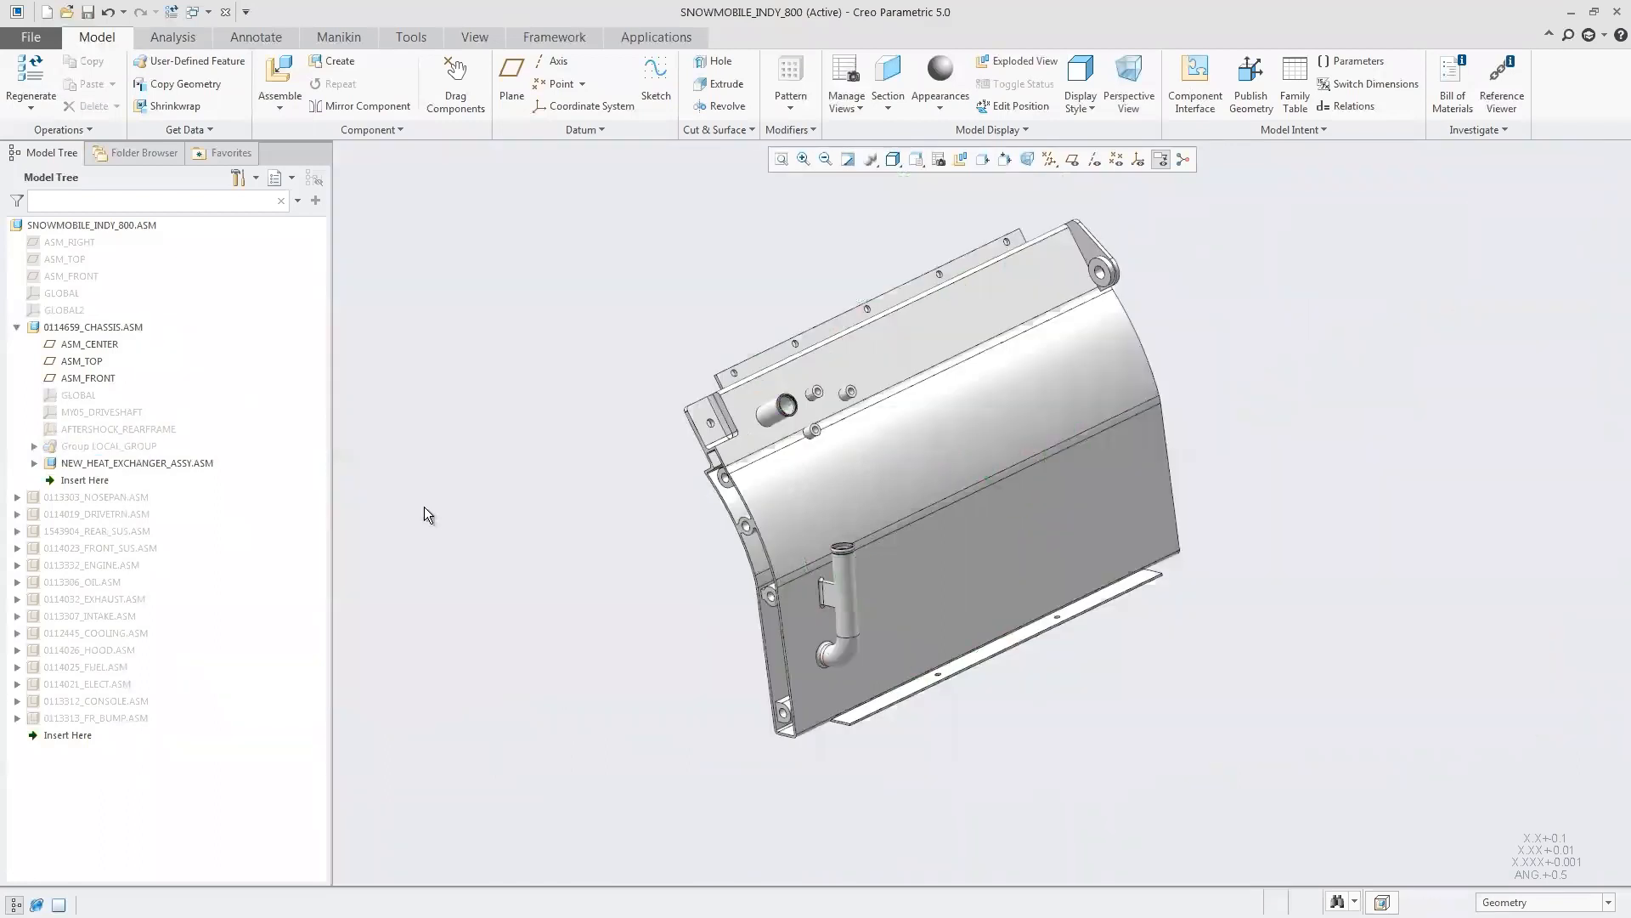
- Open NEW_HEAT_EXCHANGER_ASSY.ASM and resume its suppressed Group LOCAL_GROUP_TYPE1 and VIEW_INSIDE features
left_click(197, 464)
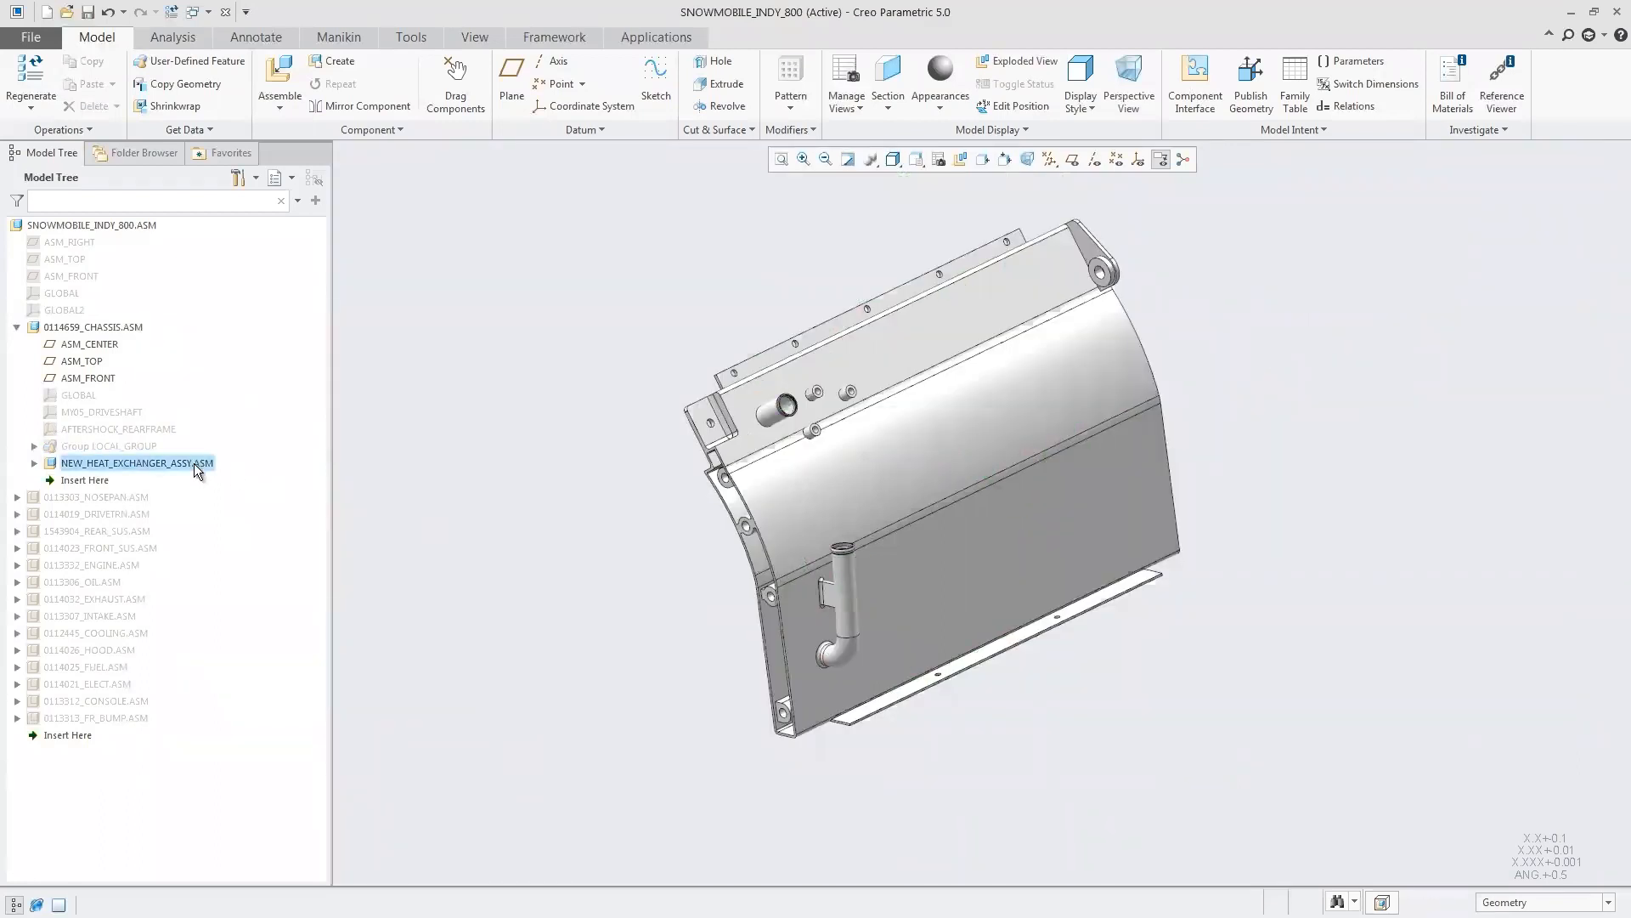
left_click(237, 390)
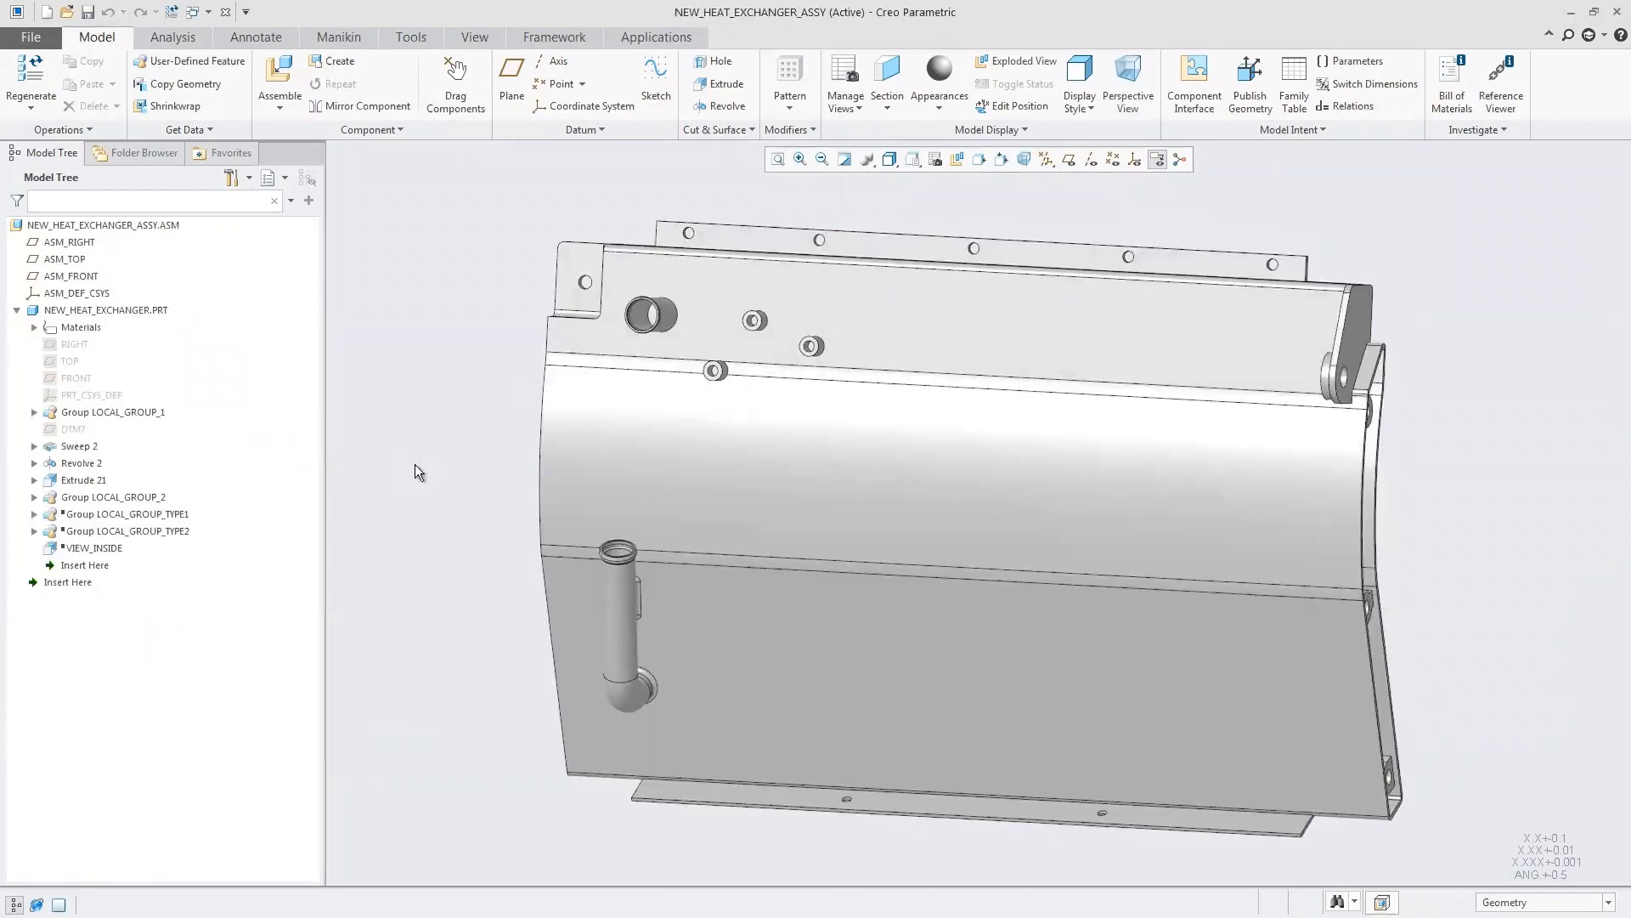
left_click(162, 514)
left_click(94, 548, "ctrl")
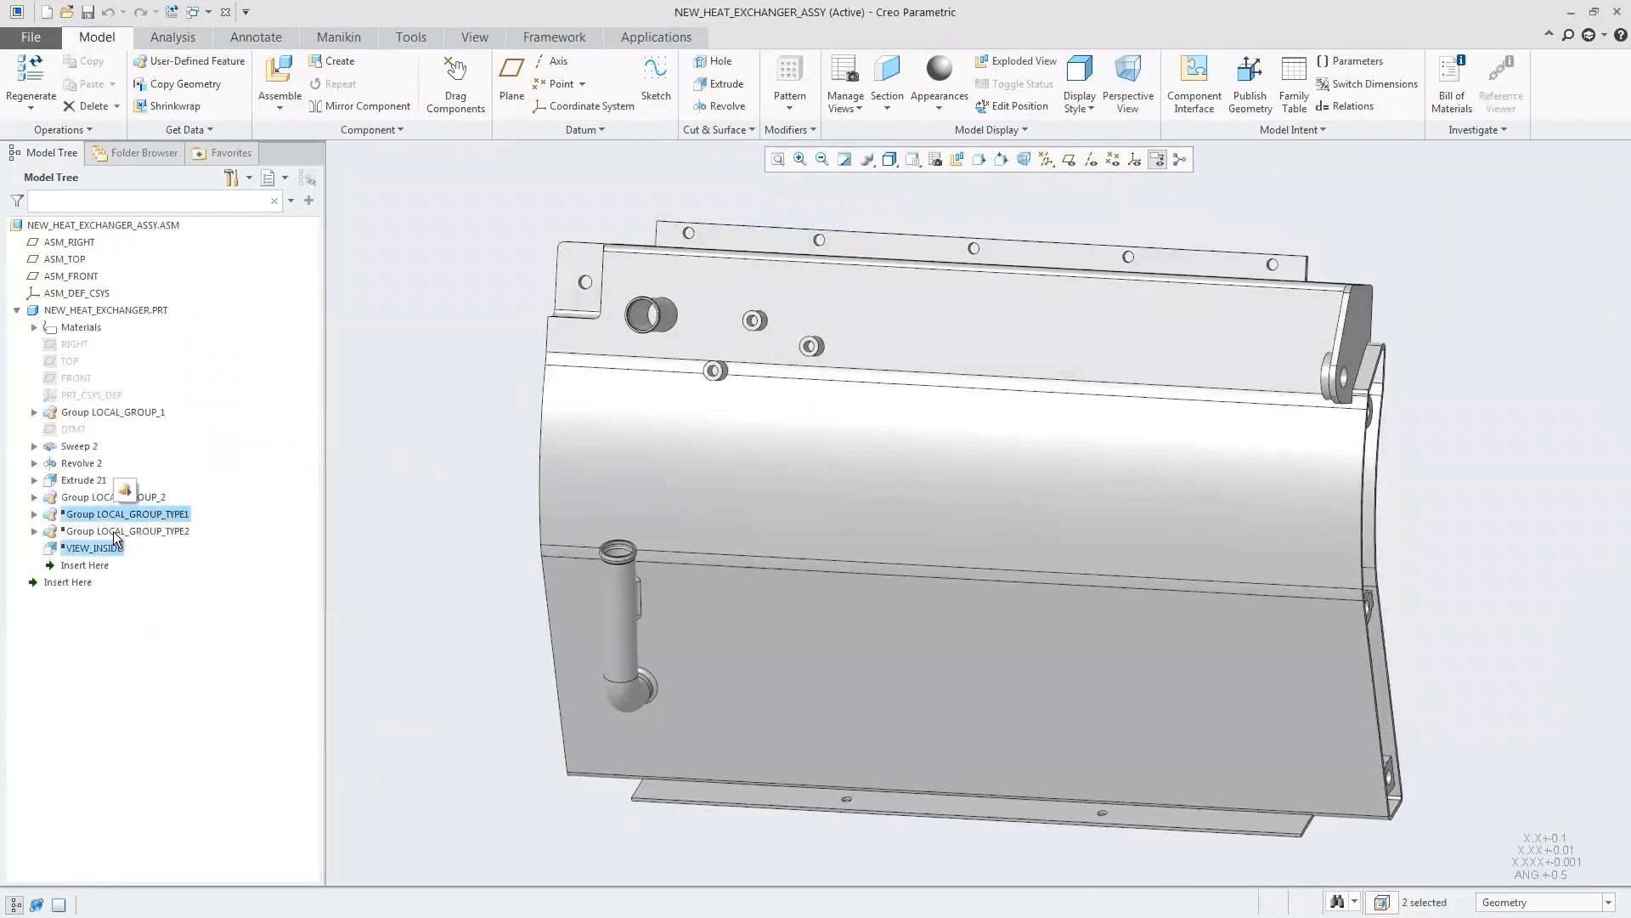
left_click(433, 538)
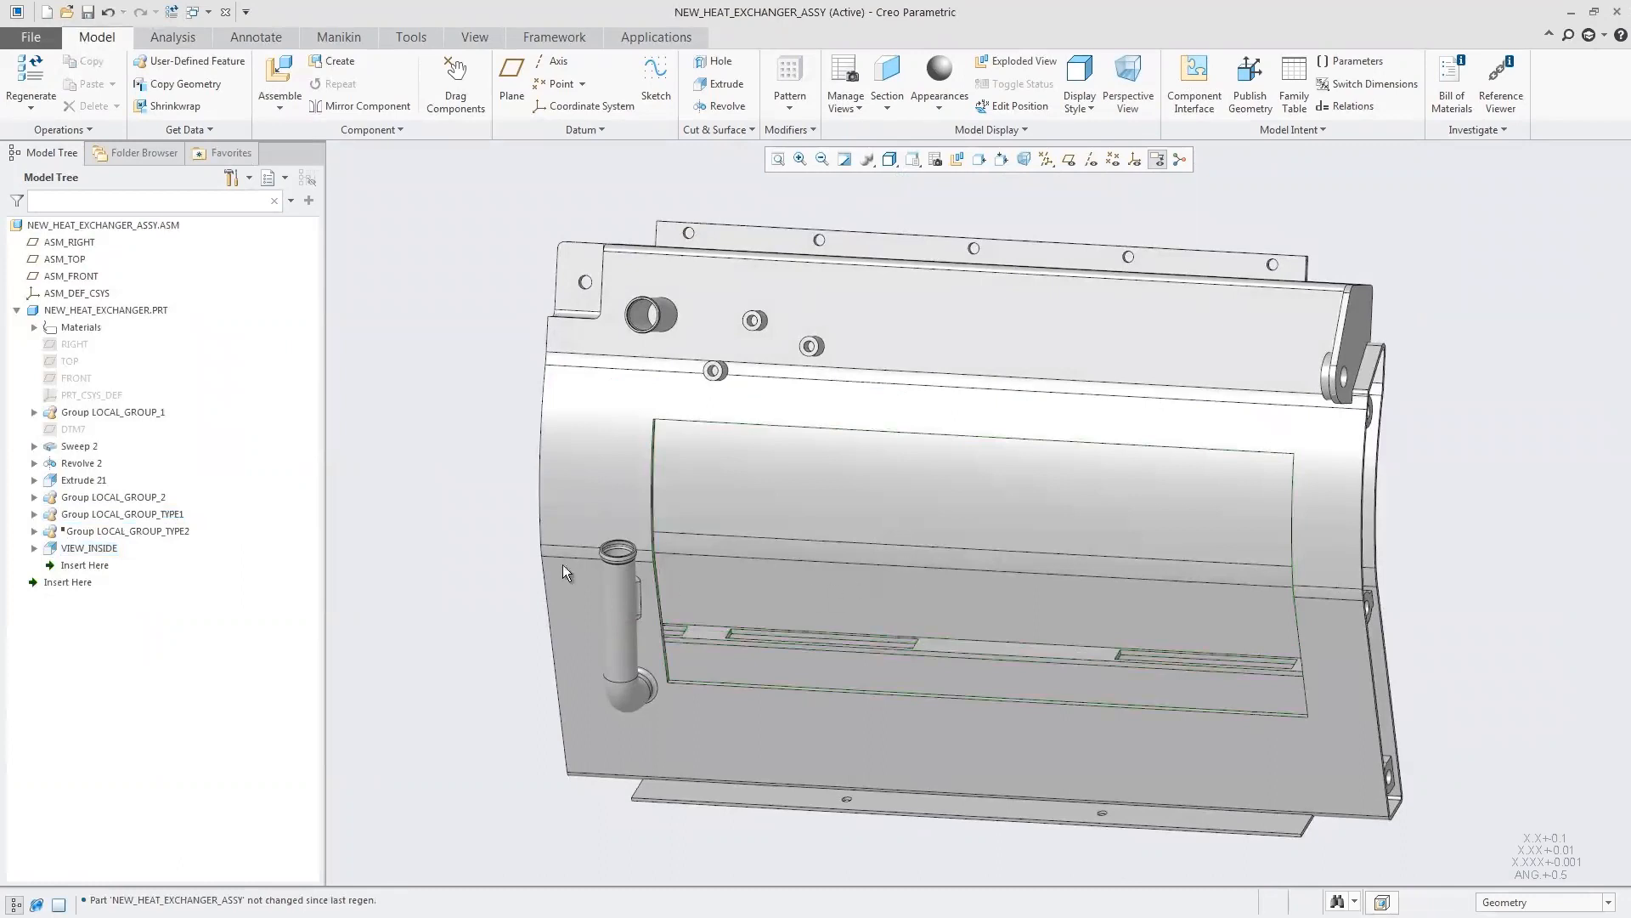
- Suppress the VIEW_INSIDE feature of the heat exchanger
left_click(111, 548)
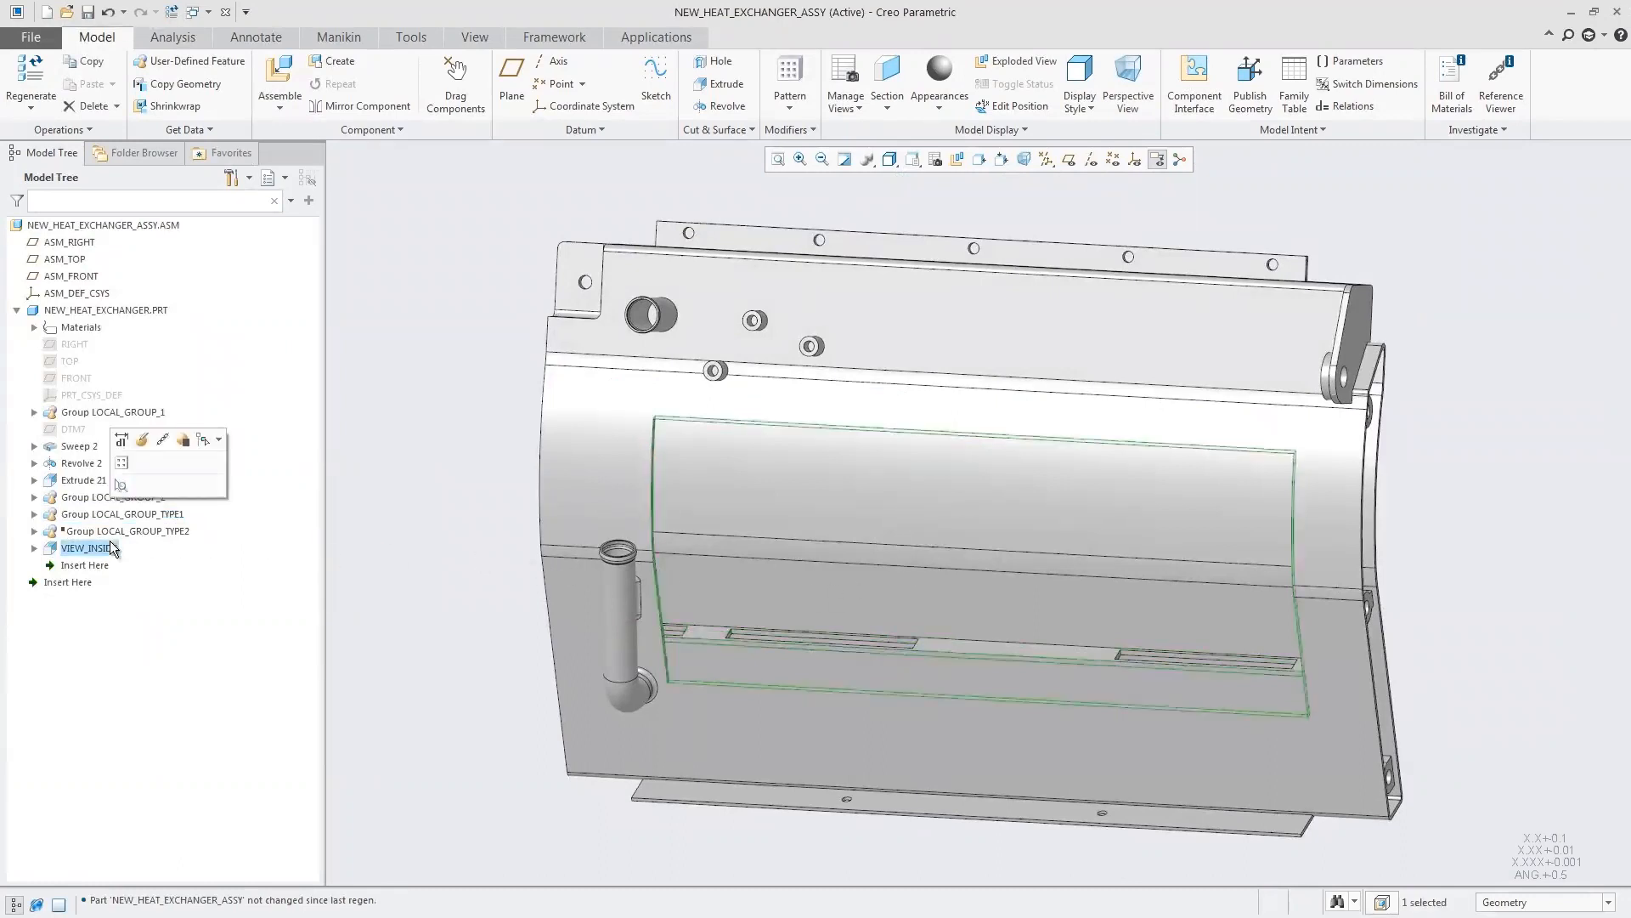
left_click(185, 441)
left_click(748, 497)
left_click(483, 537)
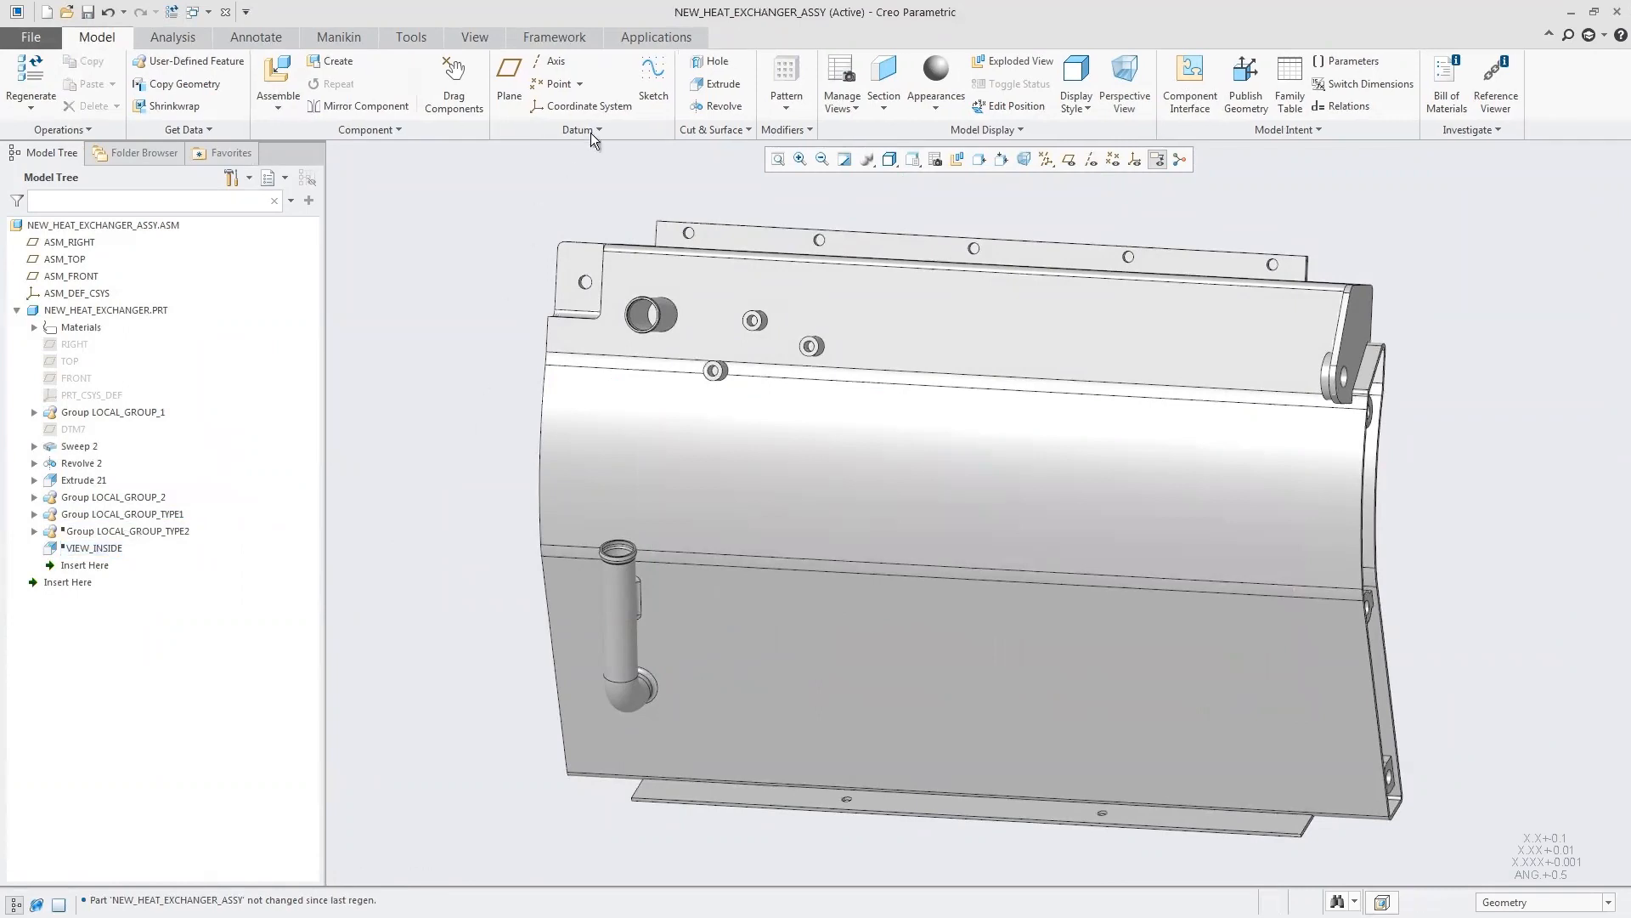
- Switch to the Flow Analysis application and create a new project for the heat exchanger assembly
left_click(650, 39)
left_click(529, 81)
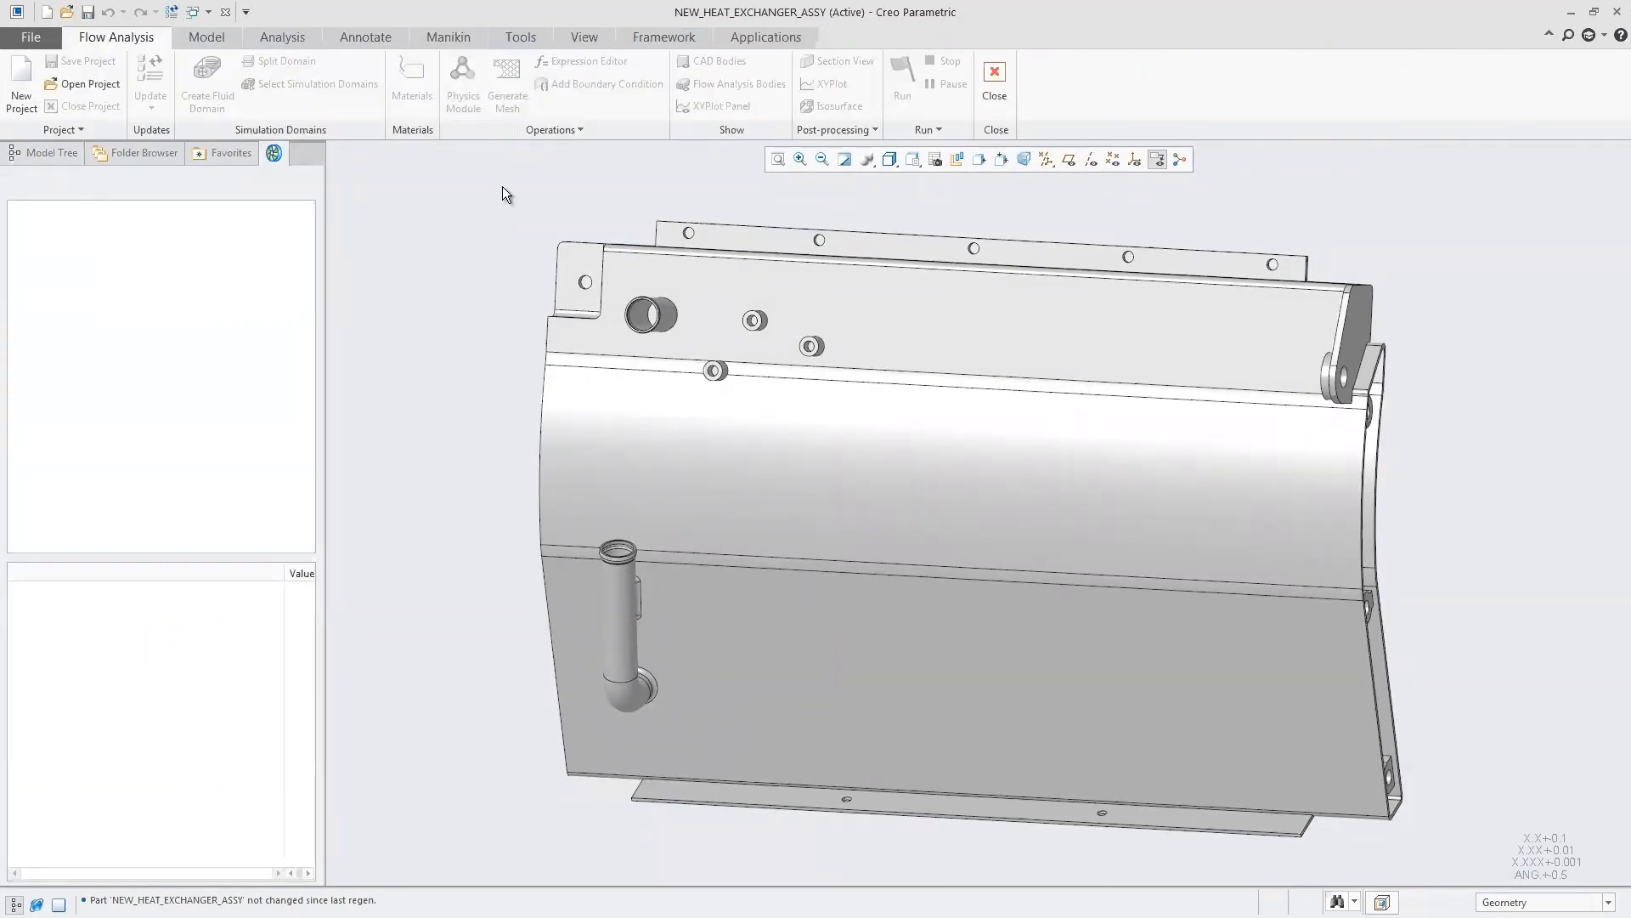
left_click(21, 85)
- Start an internal fluid domain and clear all preselected surfaces from its opening faces
left_click(207, 85)
left_click(102, 129)
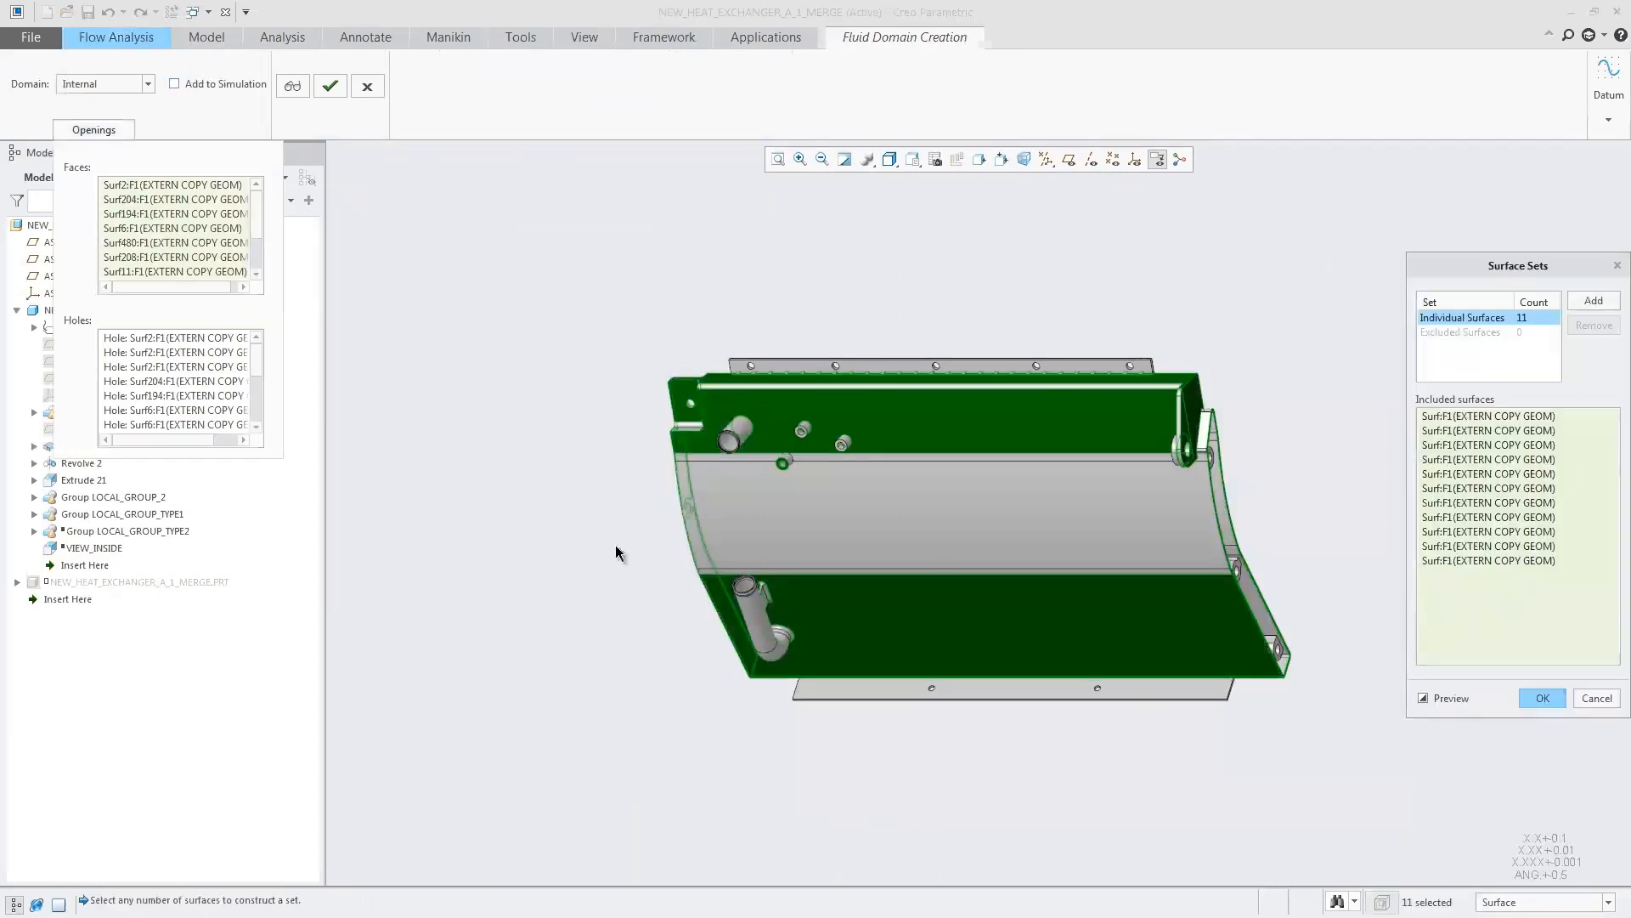
right_click(1502, 586)
left_click(1533, 598)
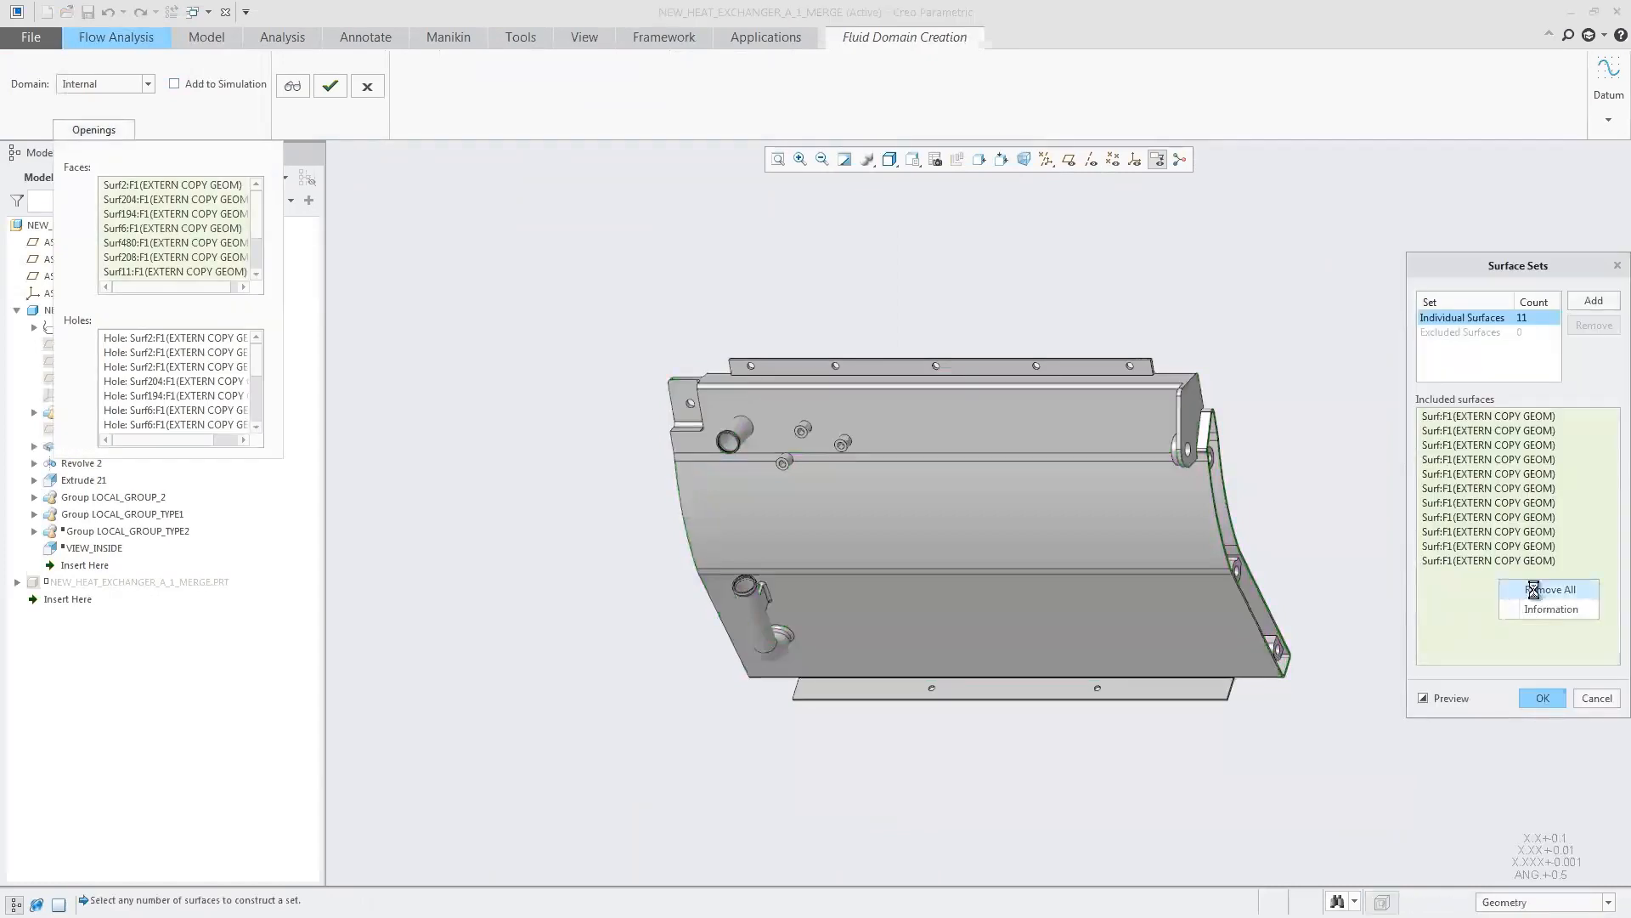
- Assign the ring-shaped end faces of the upper and lower pipes as the fluid domain's openings
left_click(799, 159)
left_click(627, 416)
left_click(814, 602)
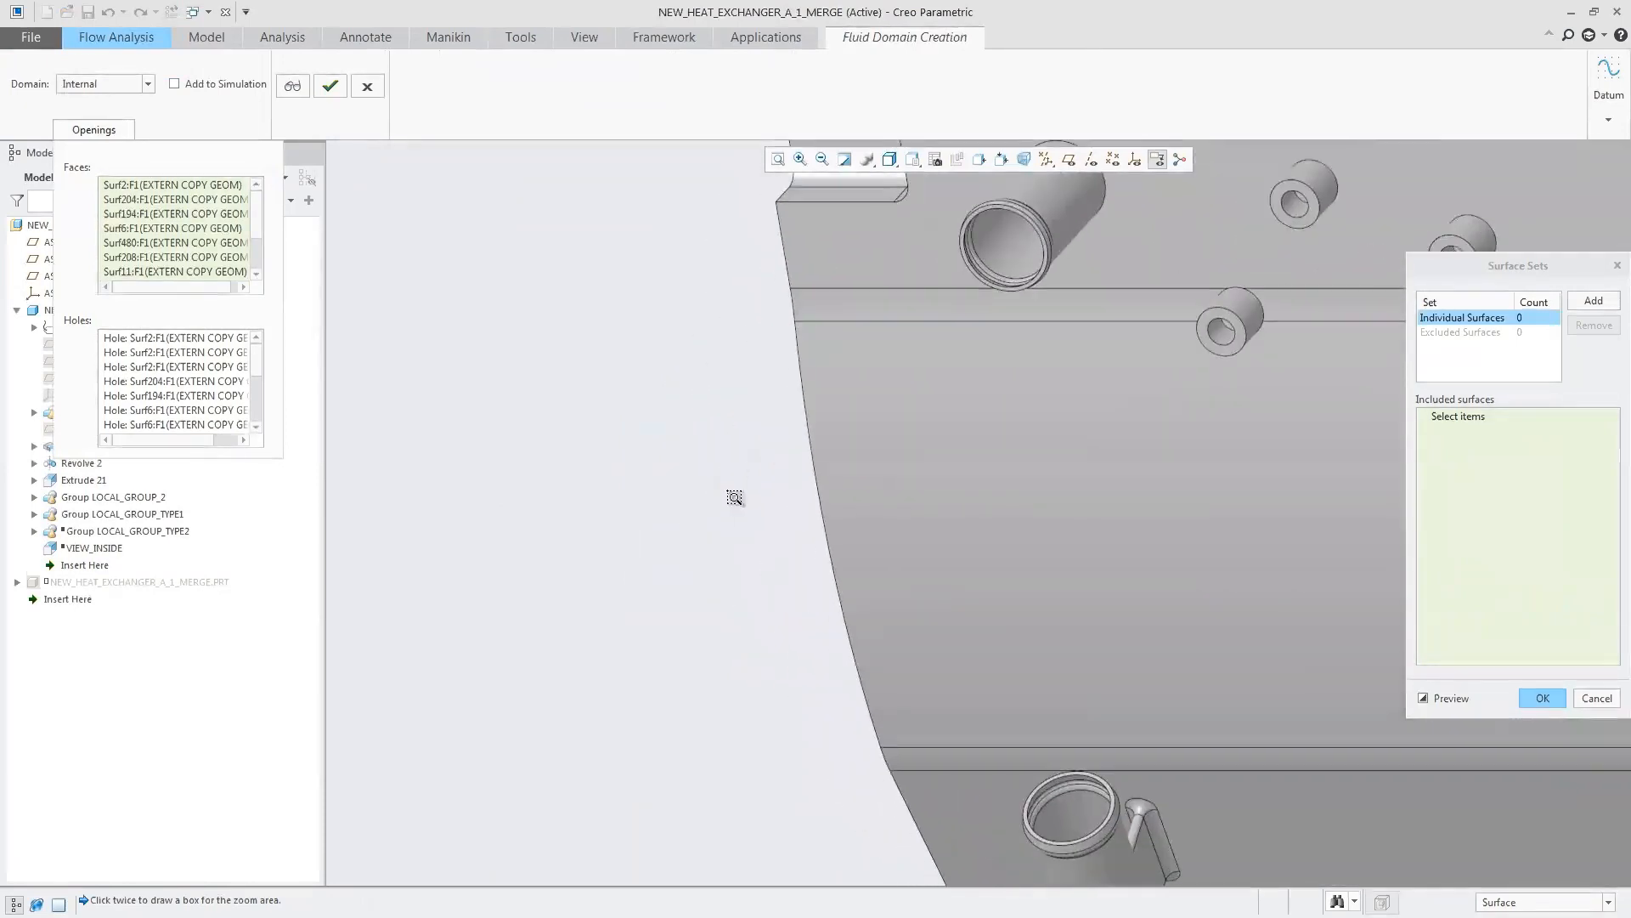
left_click(966, 226)
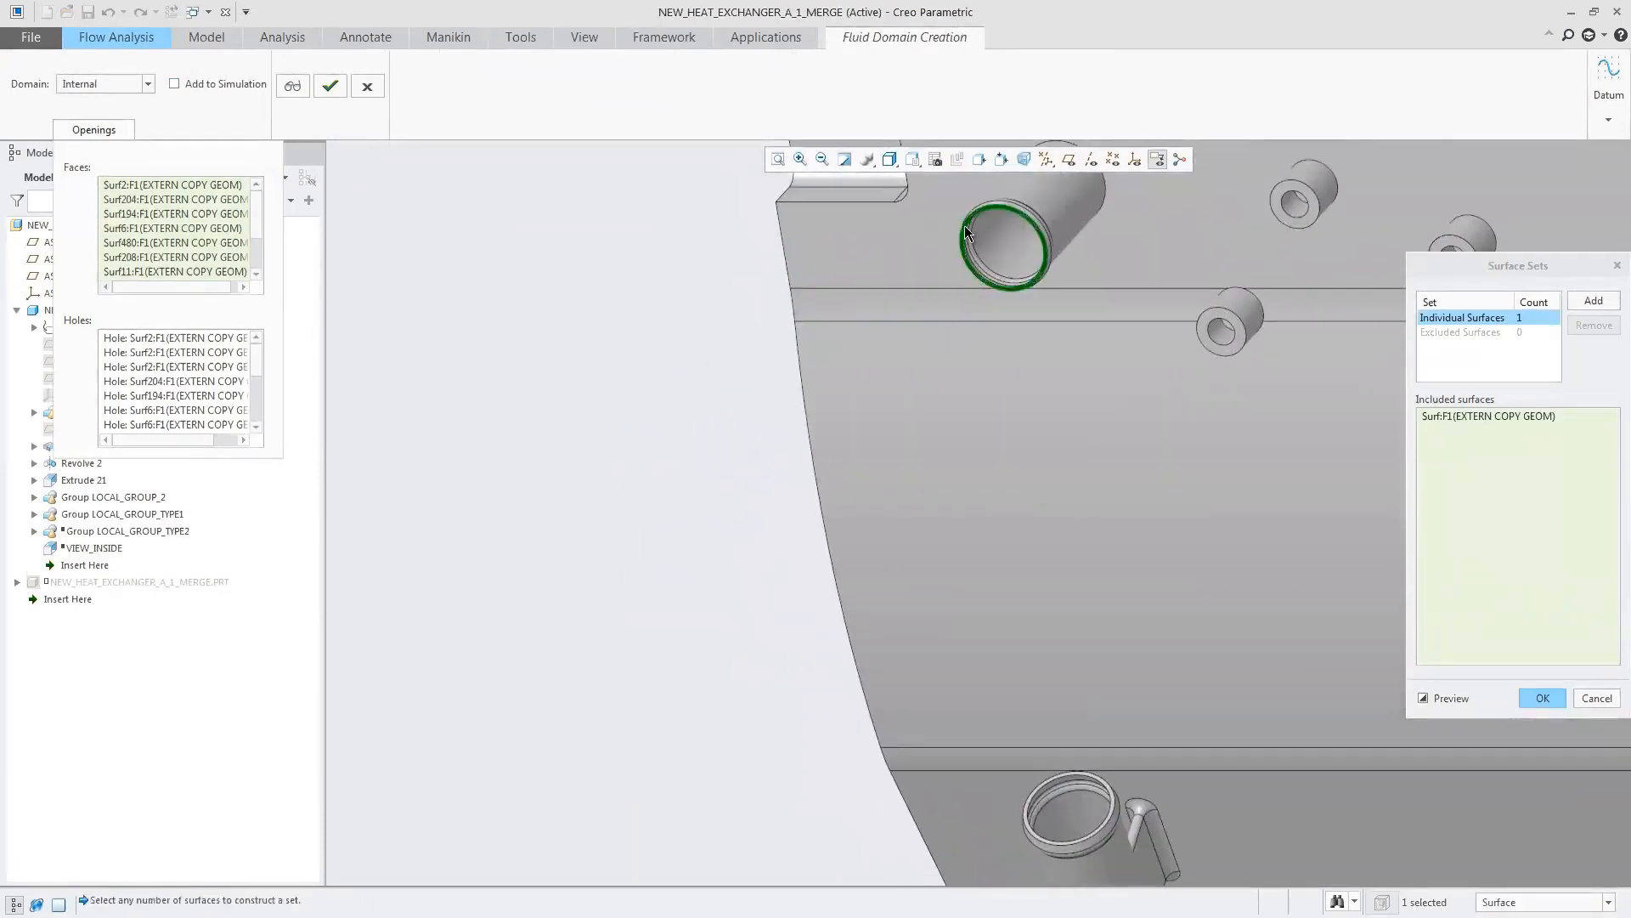
left_click(1109, 792)
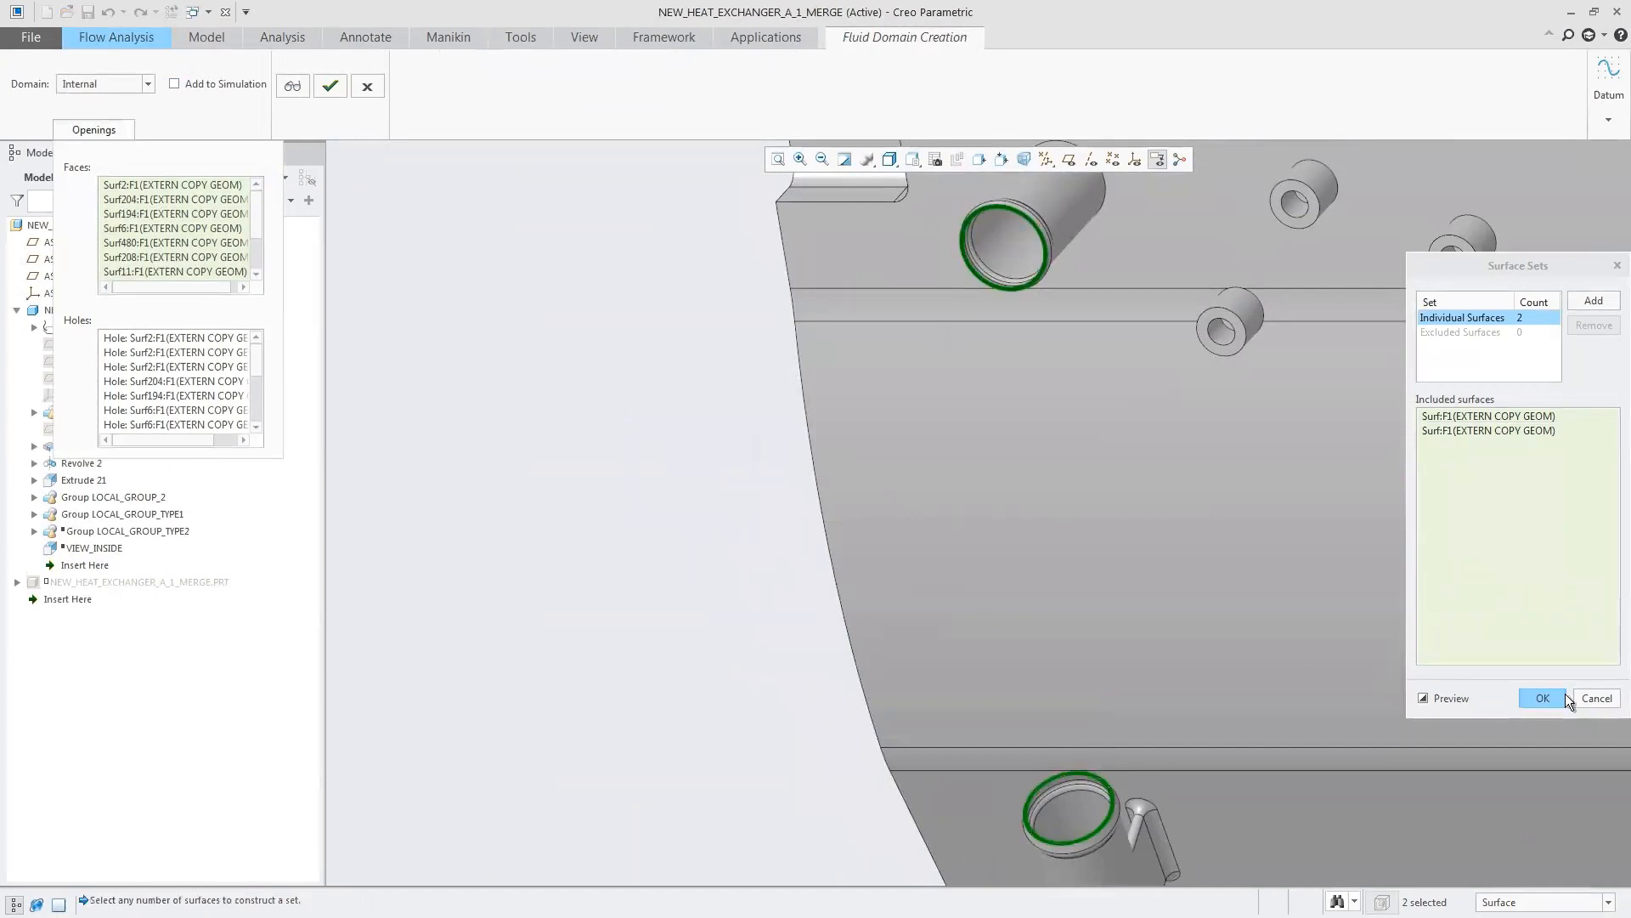
left_click(1543, 697)
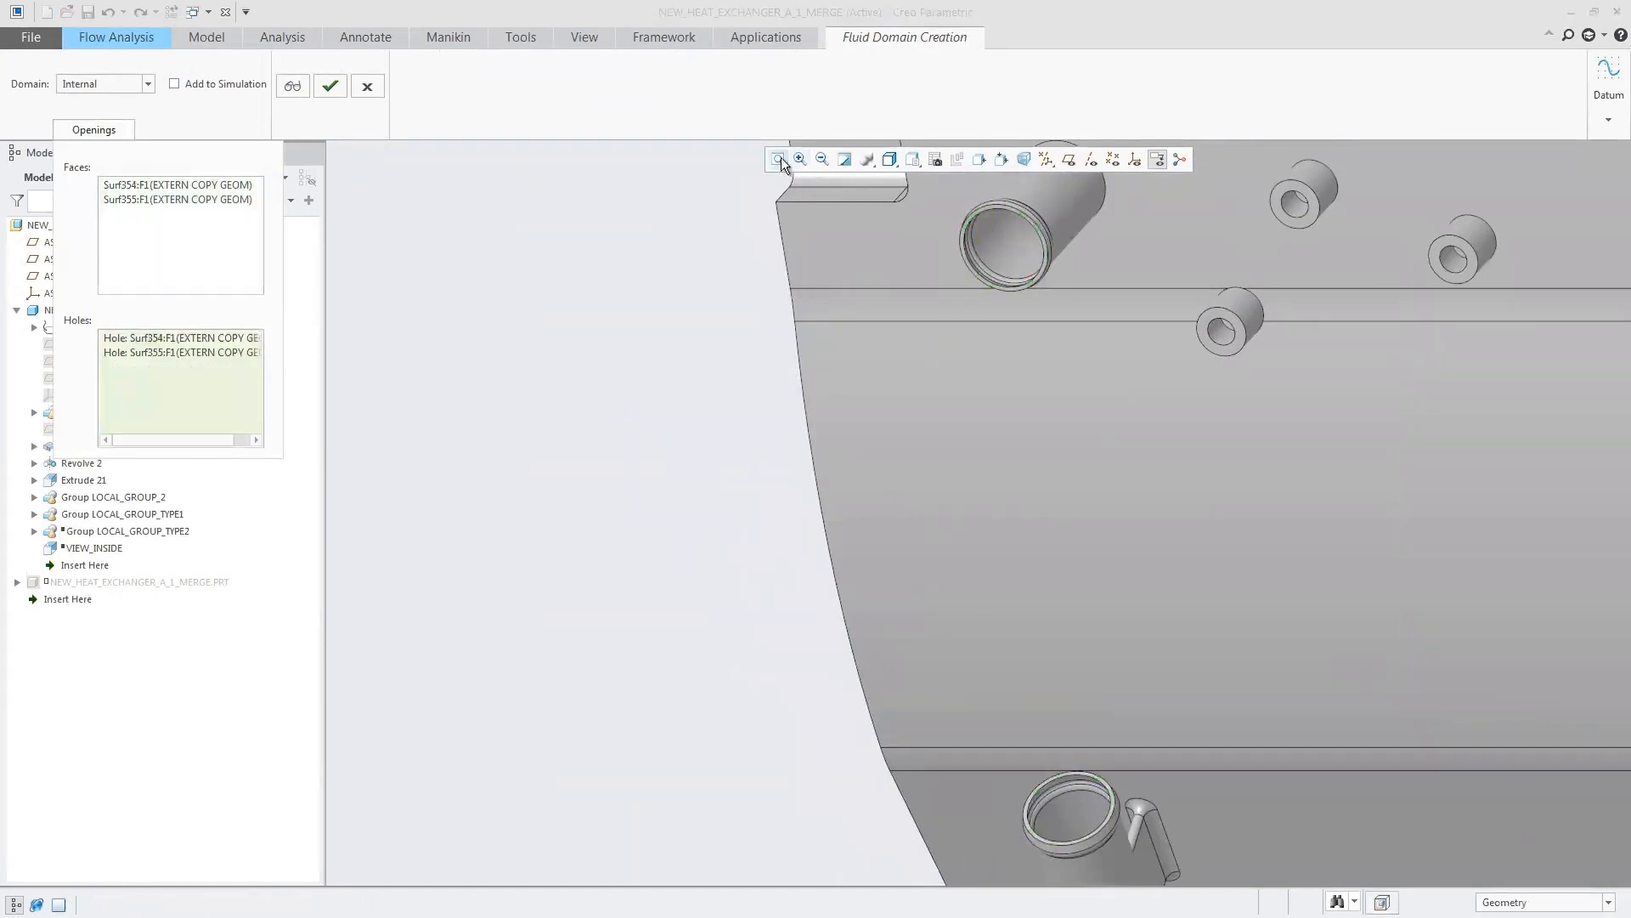
- Create the internal fluid domain and hide the CAD bodies to expose it
left_click(779, 159)
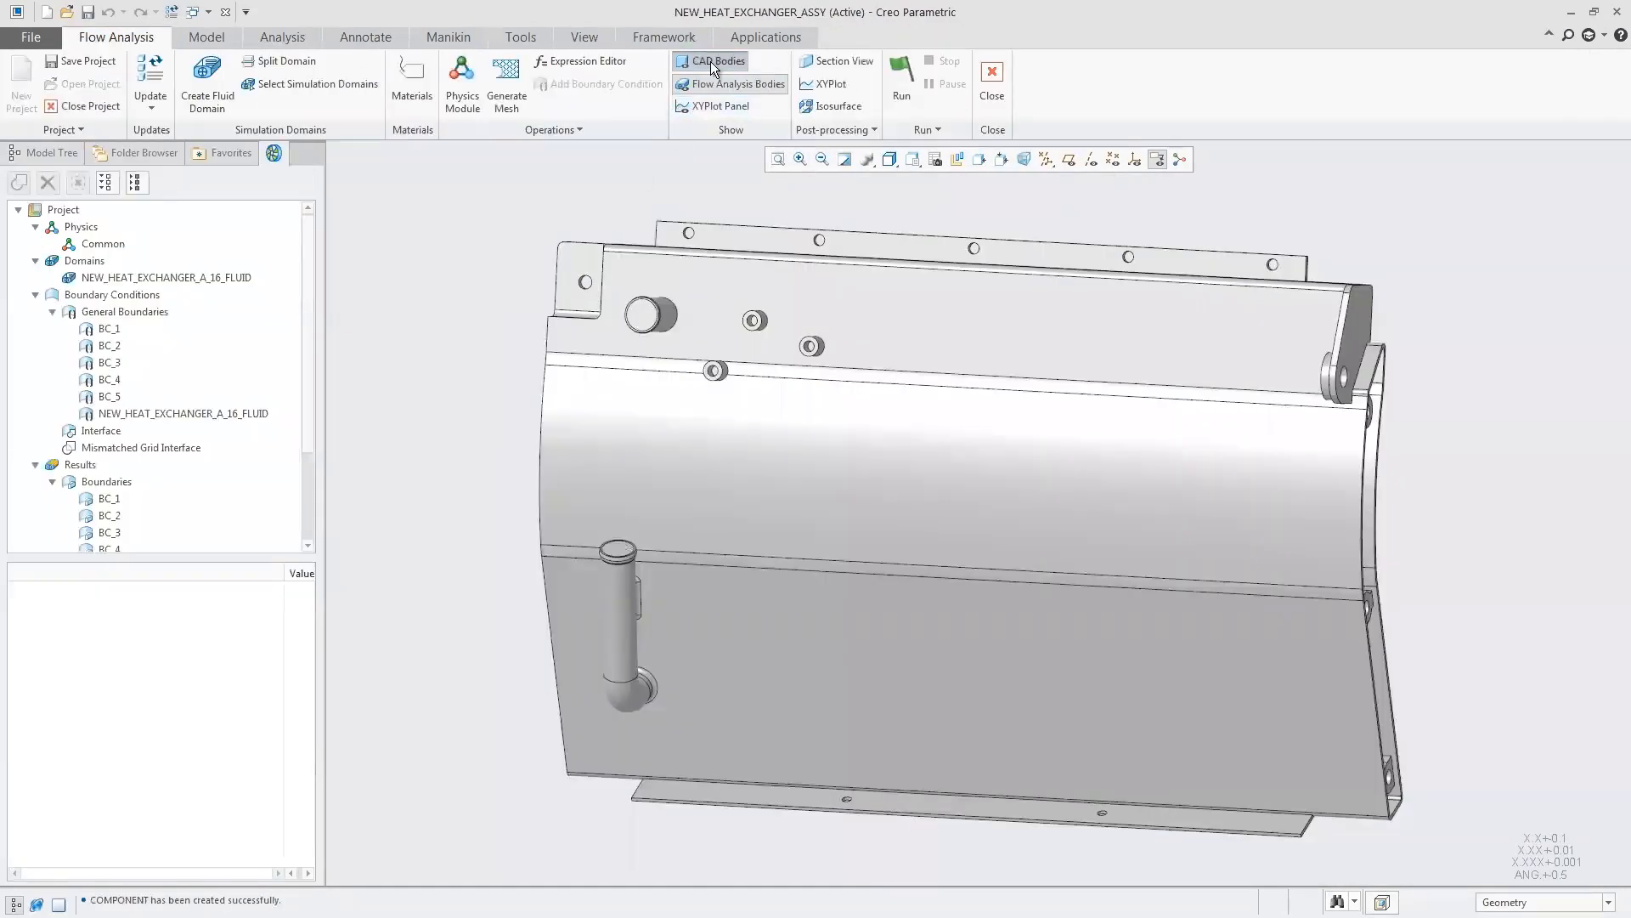
left_click(710, 62)
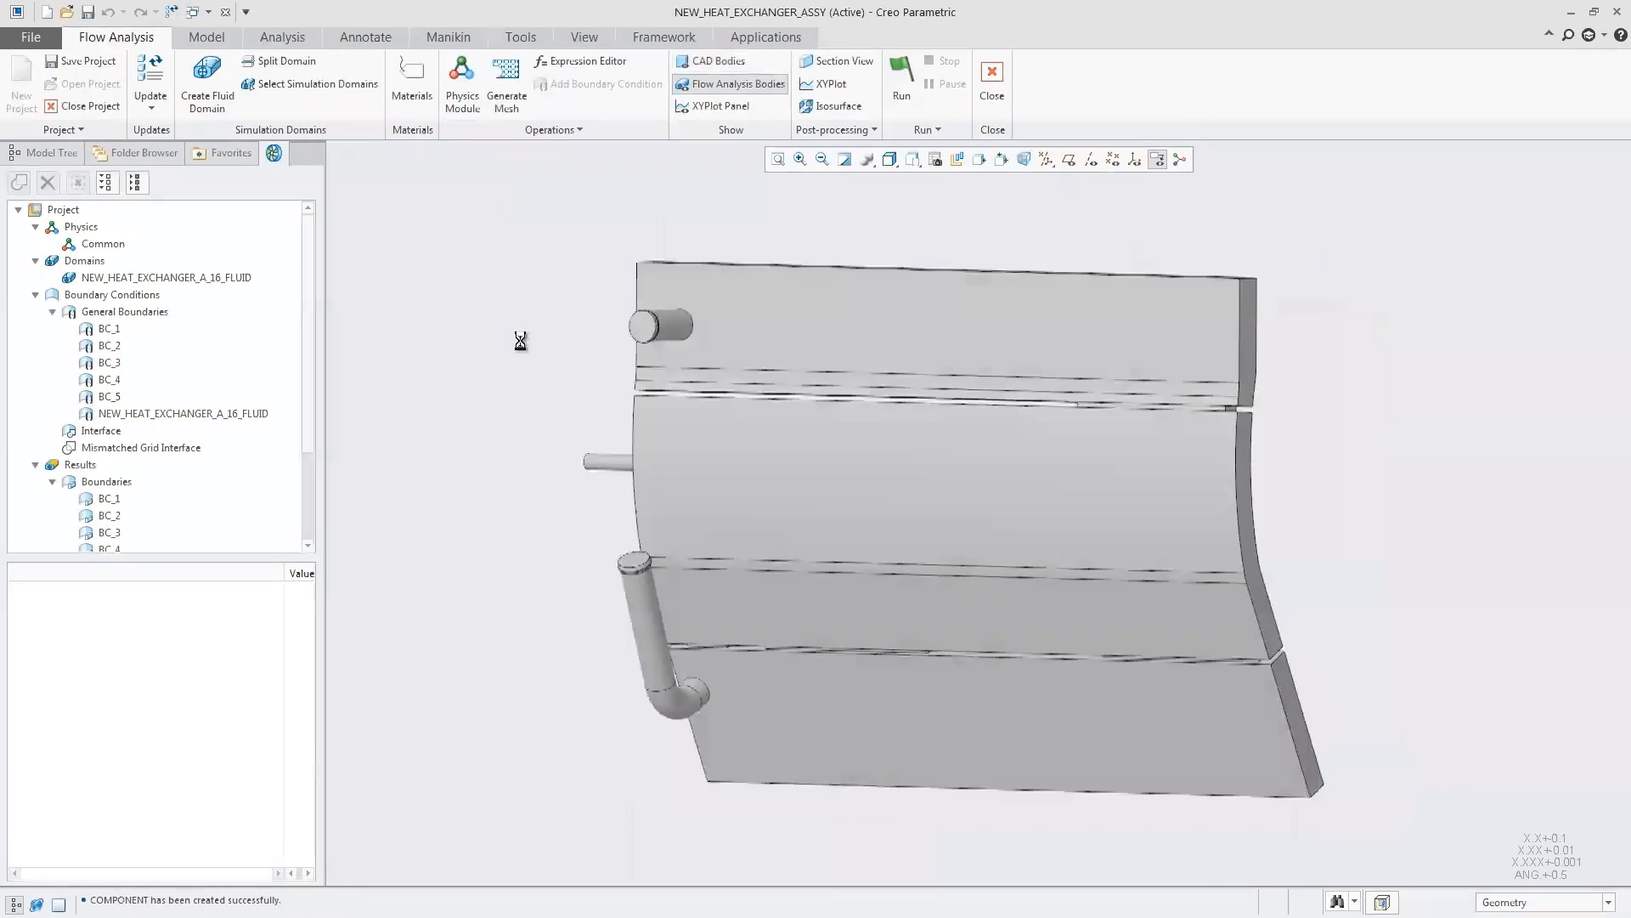
- Add the NEW_HEAT_EXCHANGER part to the simulation domains as a solid component
left_click(328, 83)
left_click(741, 640)
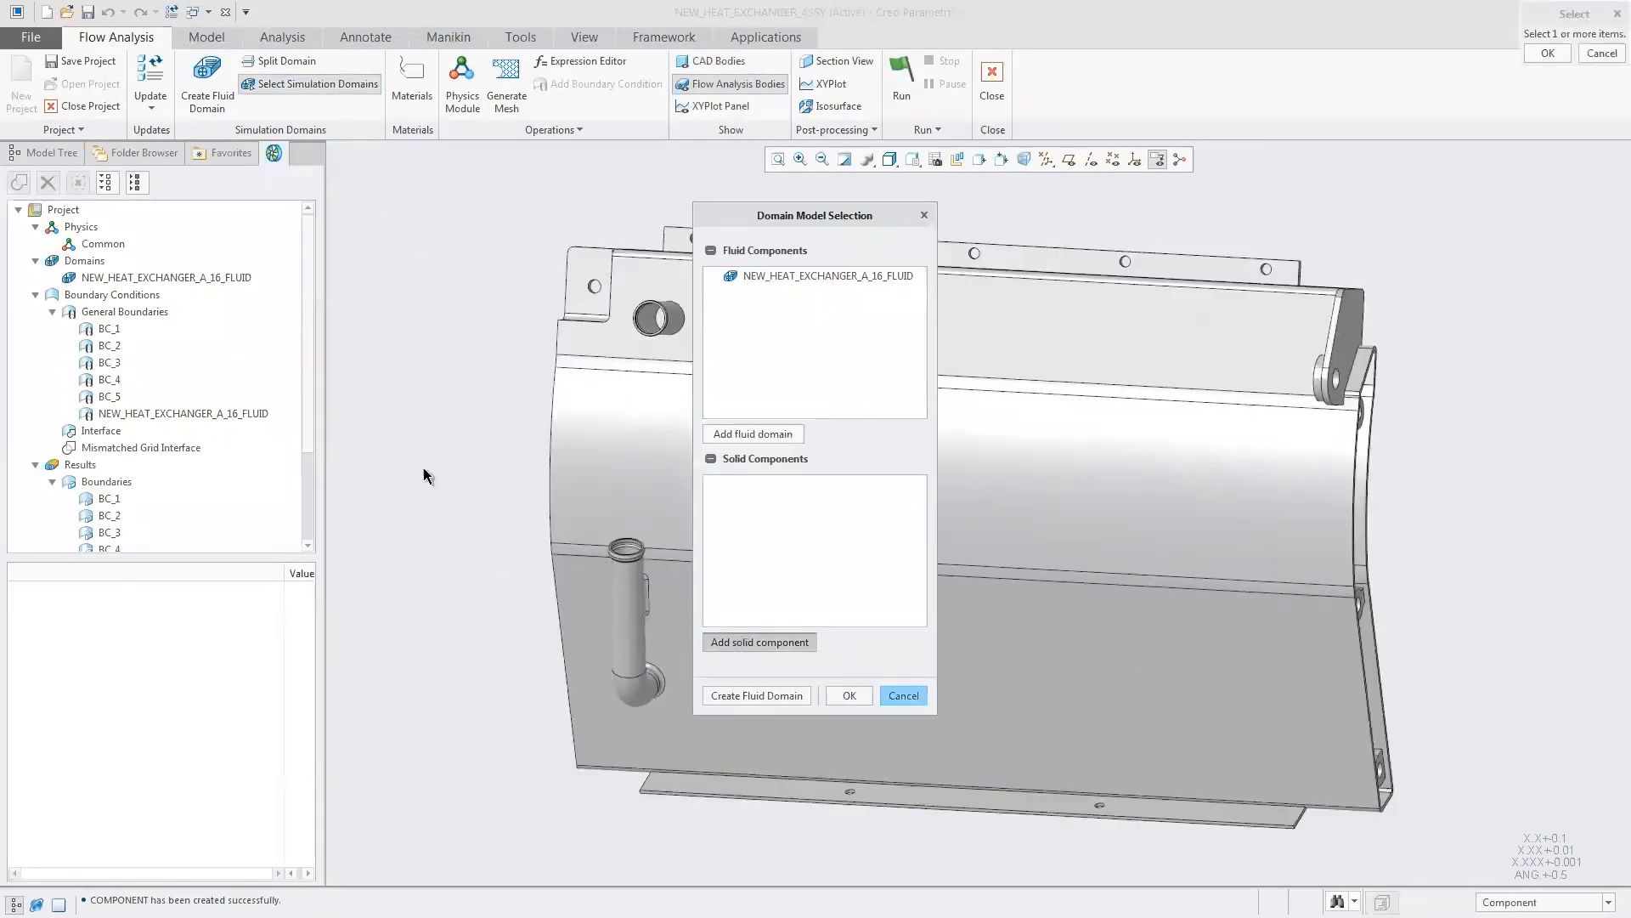
left_click(32, 153)
left_click(114, 311)
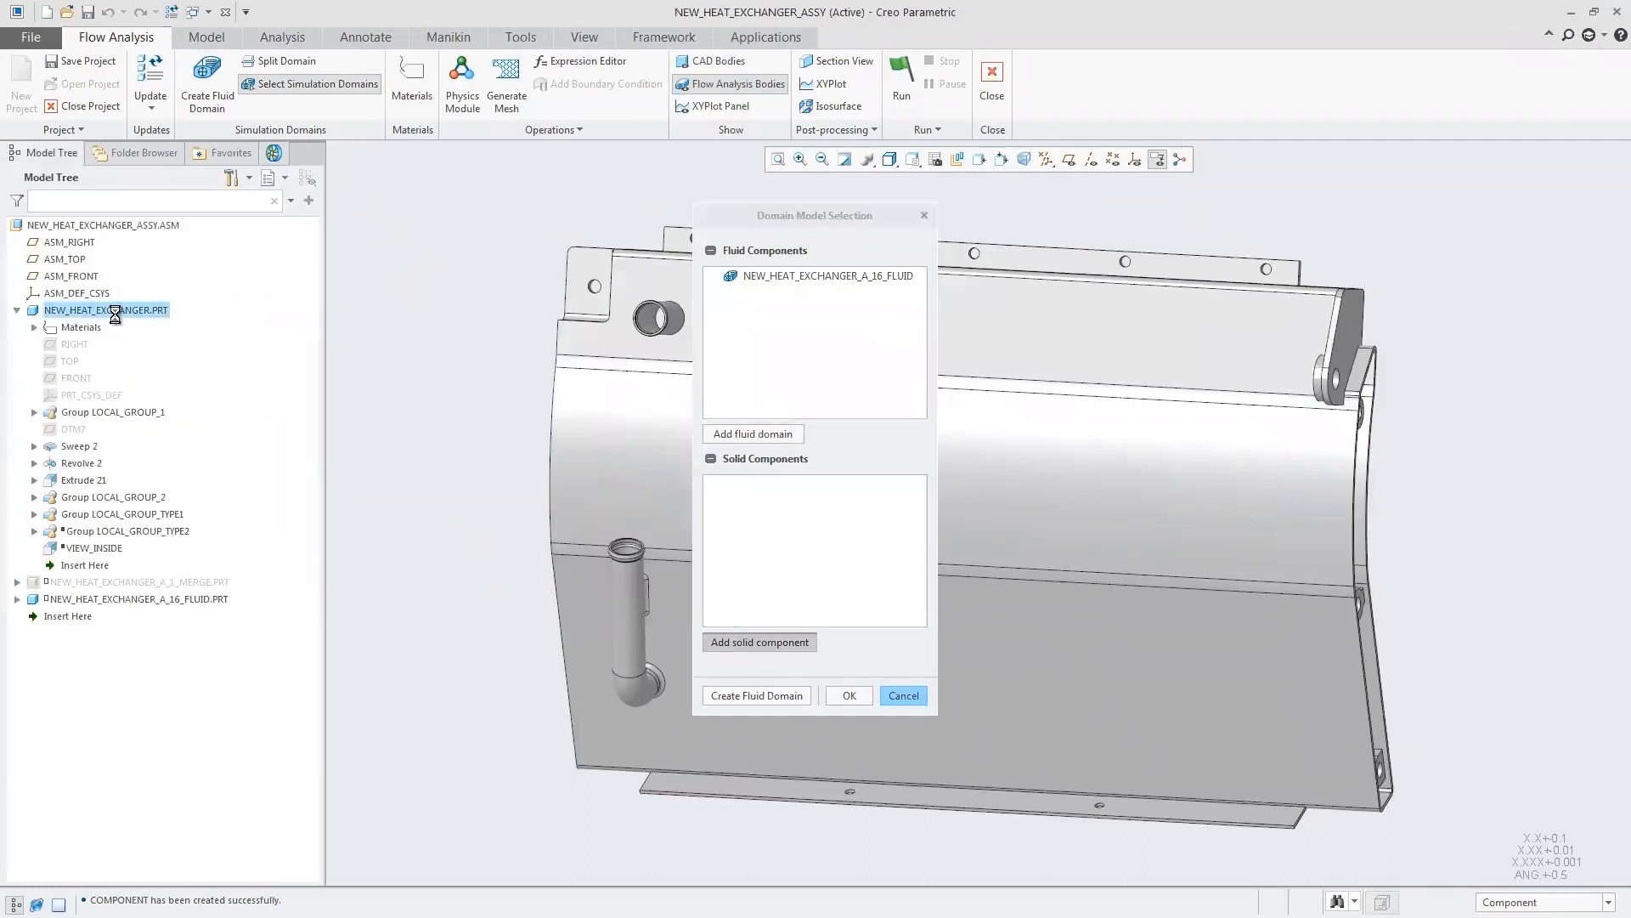
middle_click(469, 544)
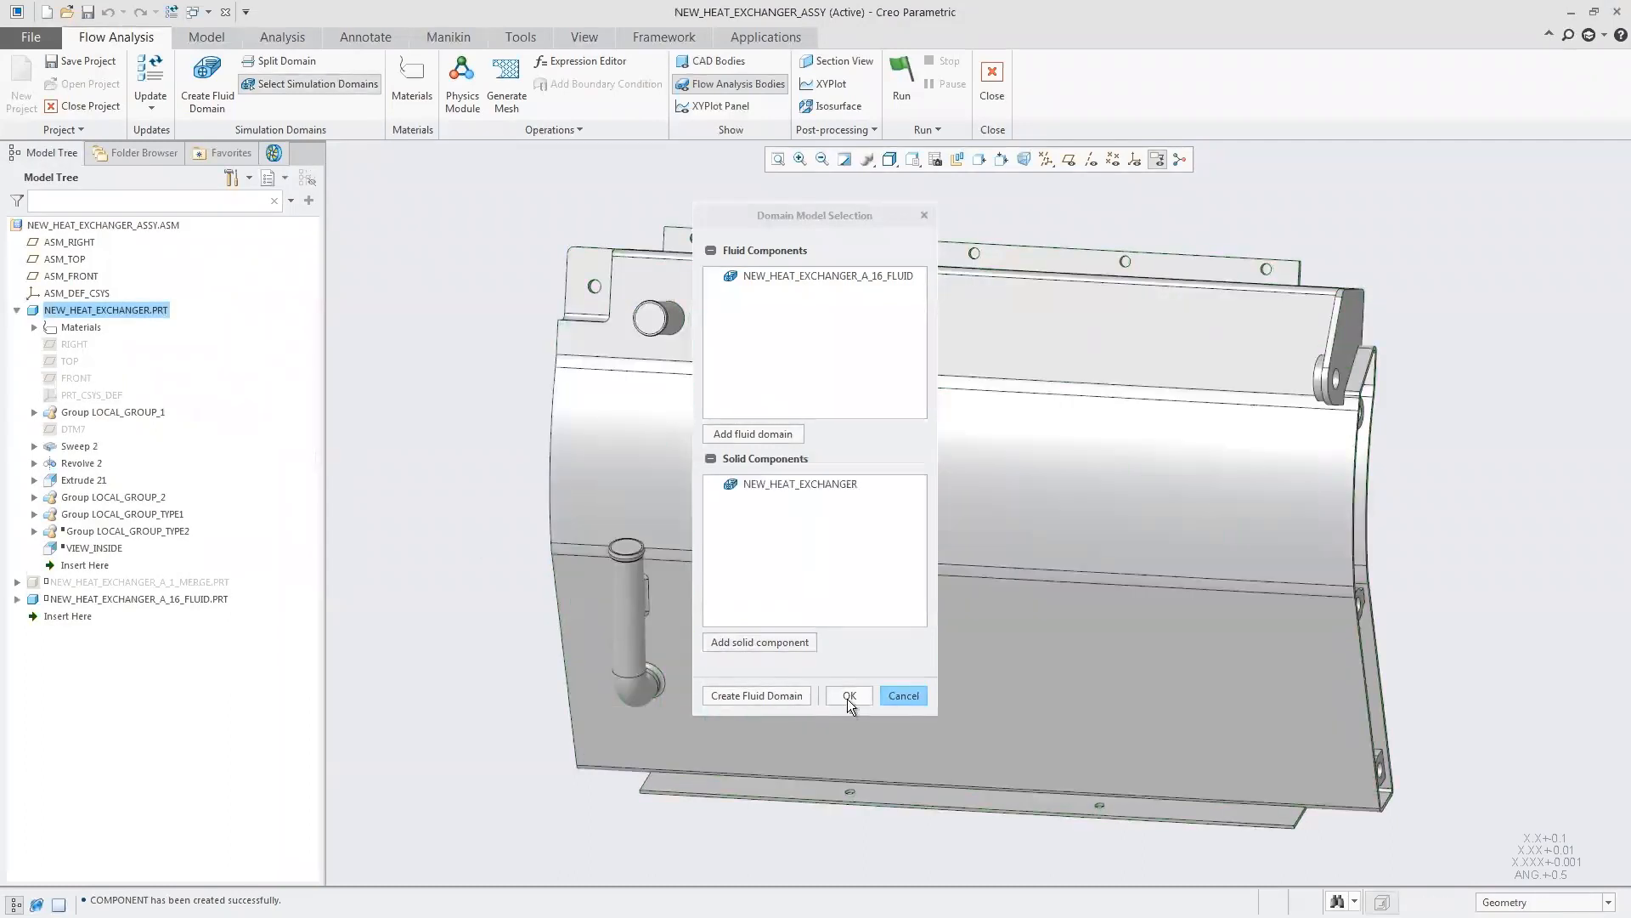
left_click(849, 697)
left_click(272, 153)
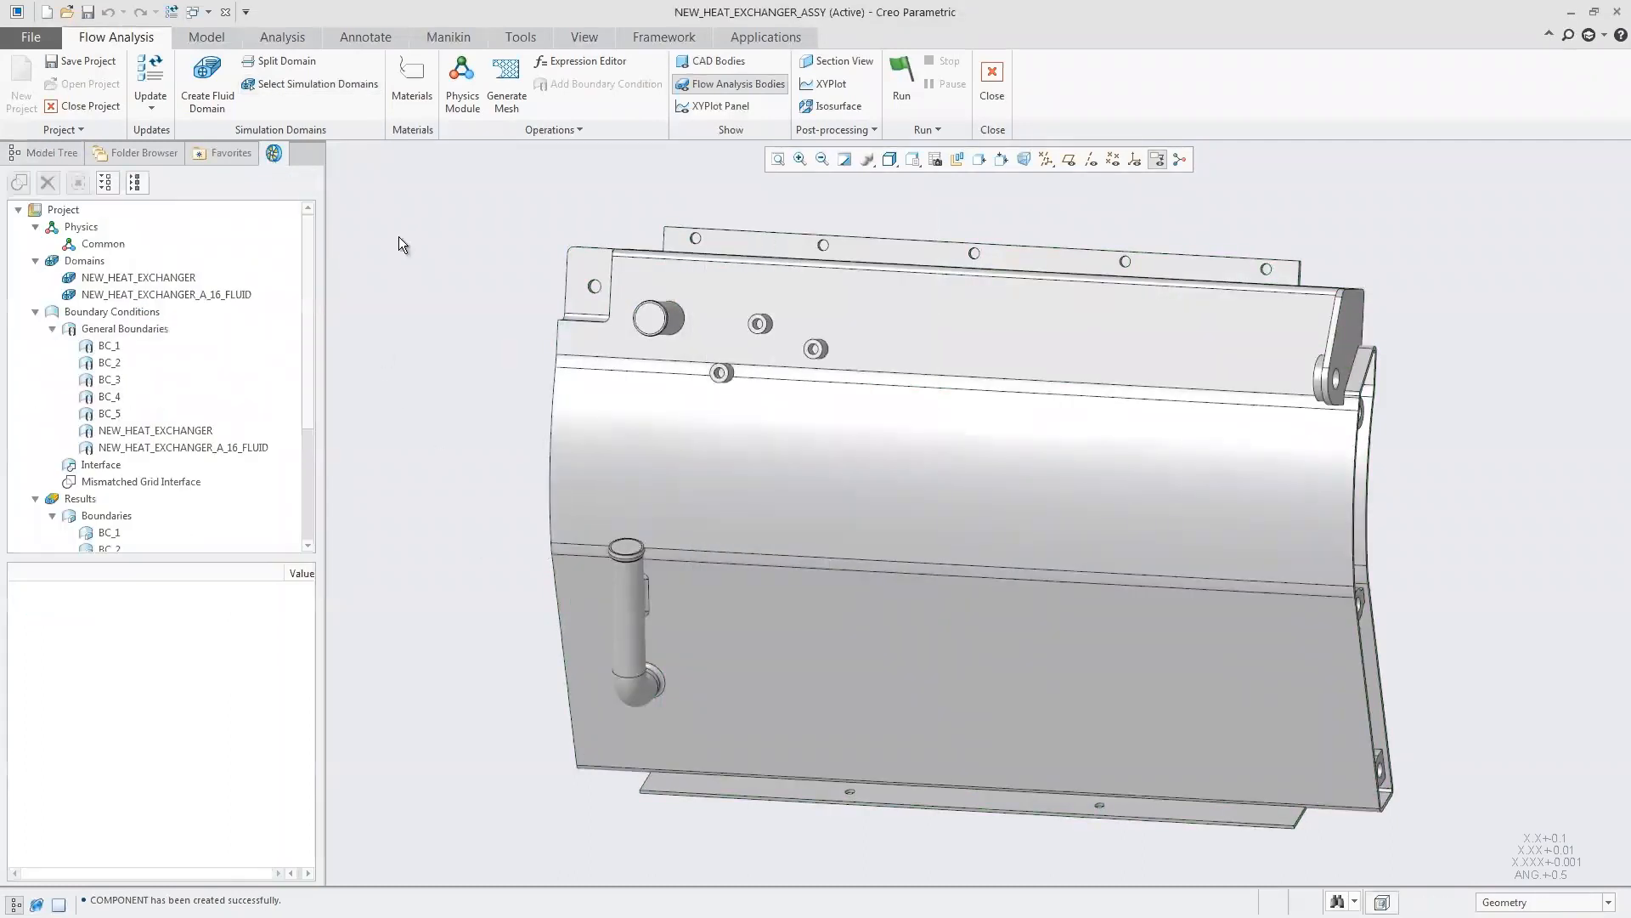
- Set the material of the NEW_HEAT_EXCHANGER_A_16_FLUID domain to water
left_click(412, 81)
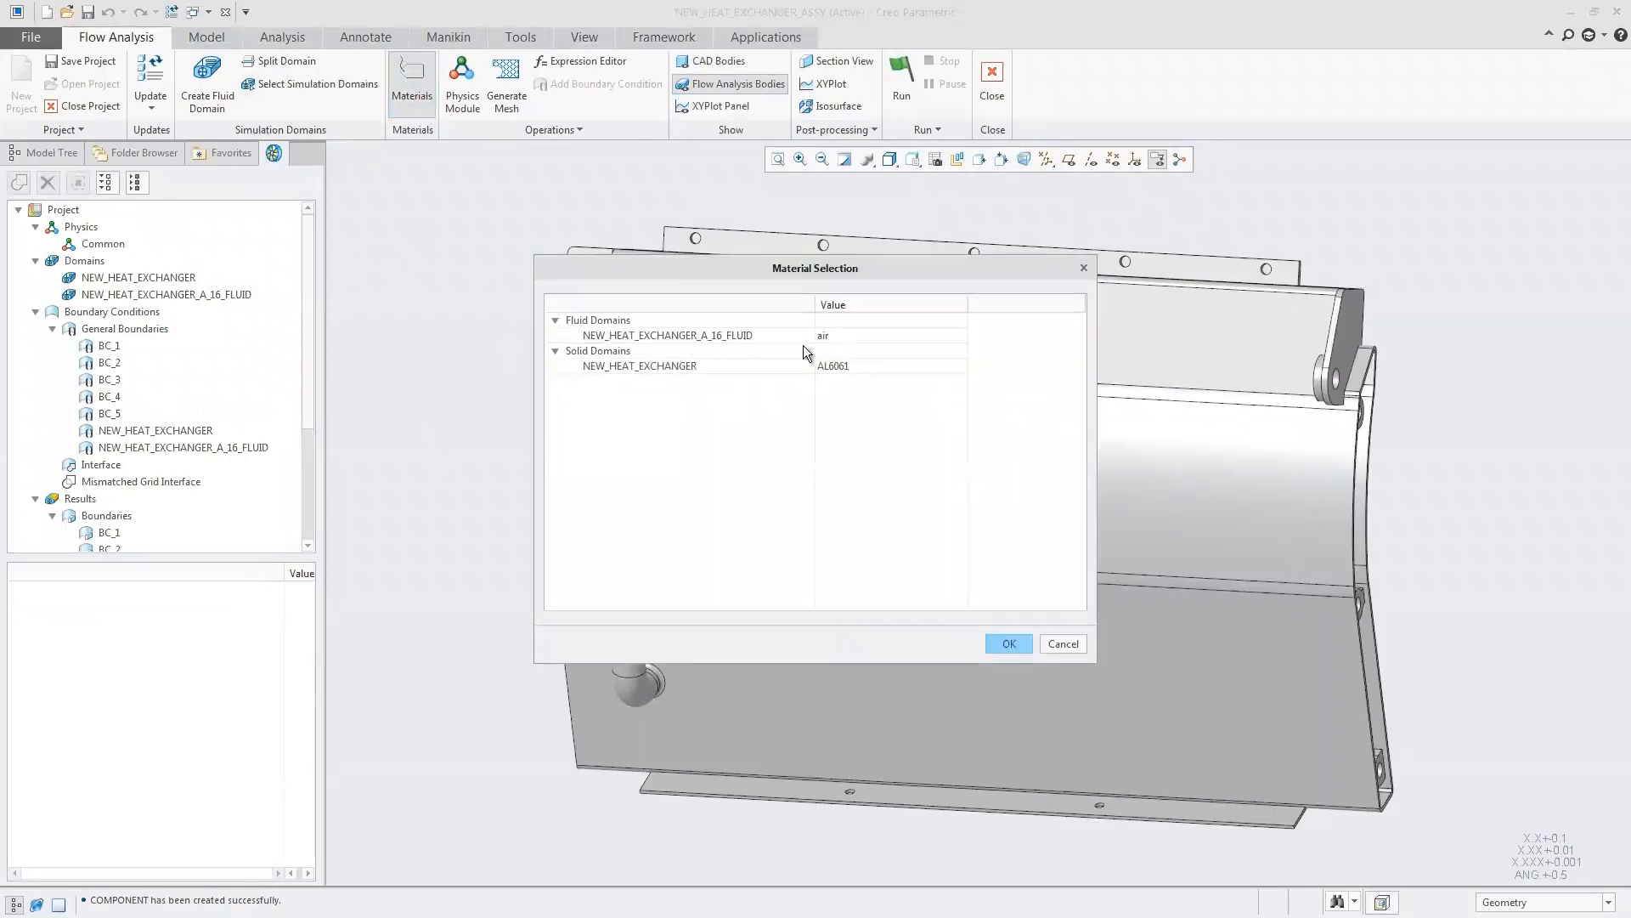
left_click(843, 339)
left_click(851, 334)
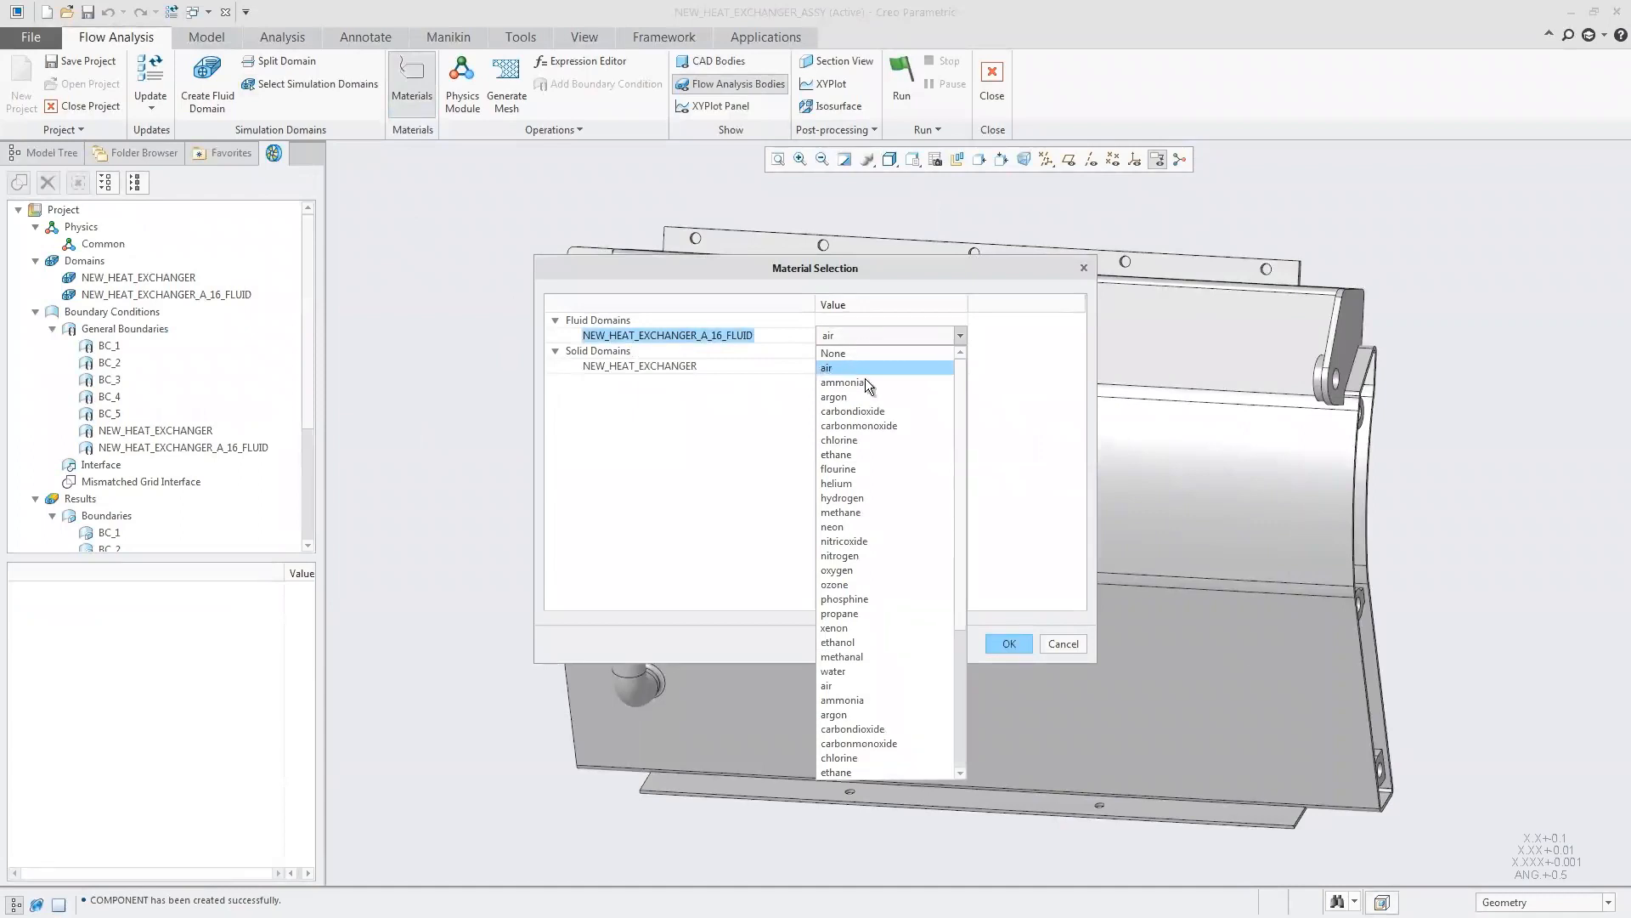
left_click(875, 672)
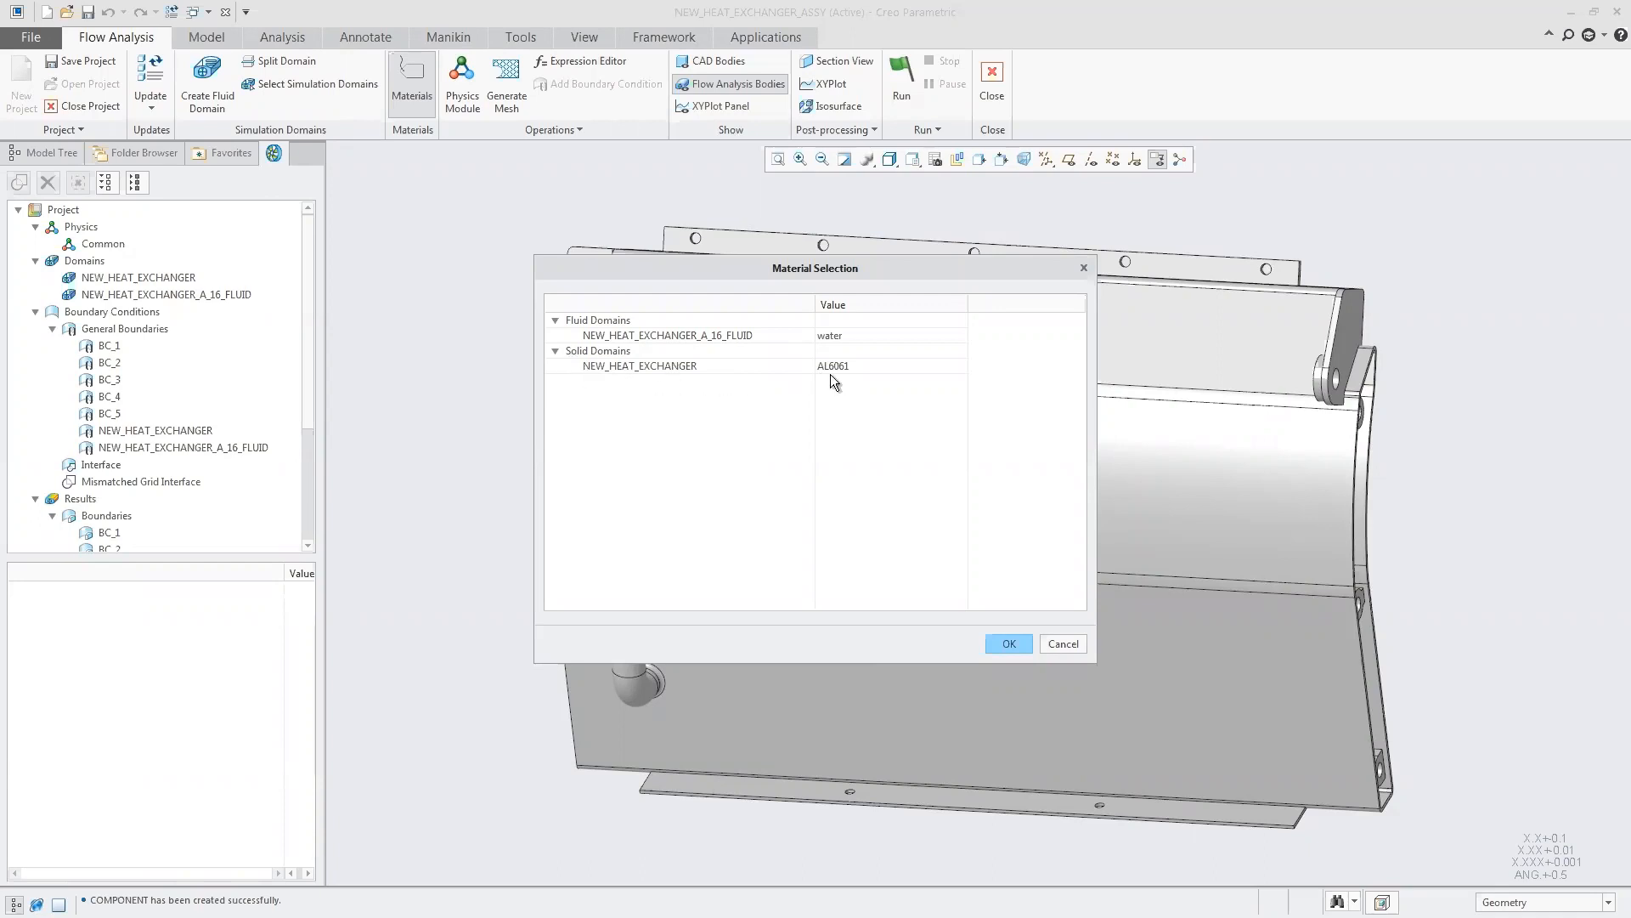
left_click(1006, 644)
- Add the Turbulence, Heat and Streamline modules to the simulation physics
left_click(458, 83)
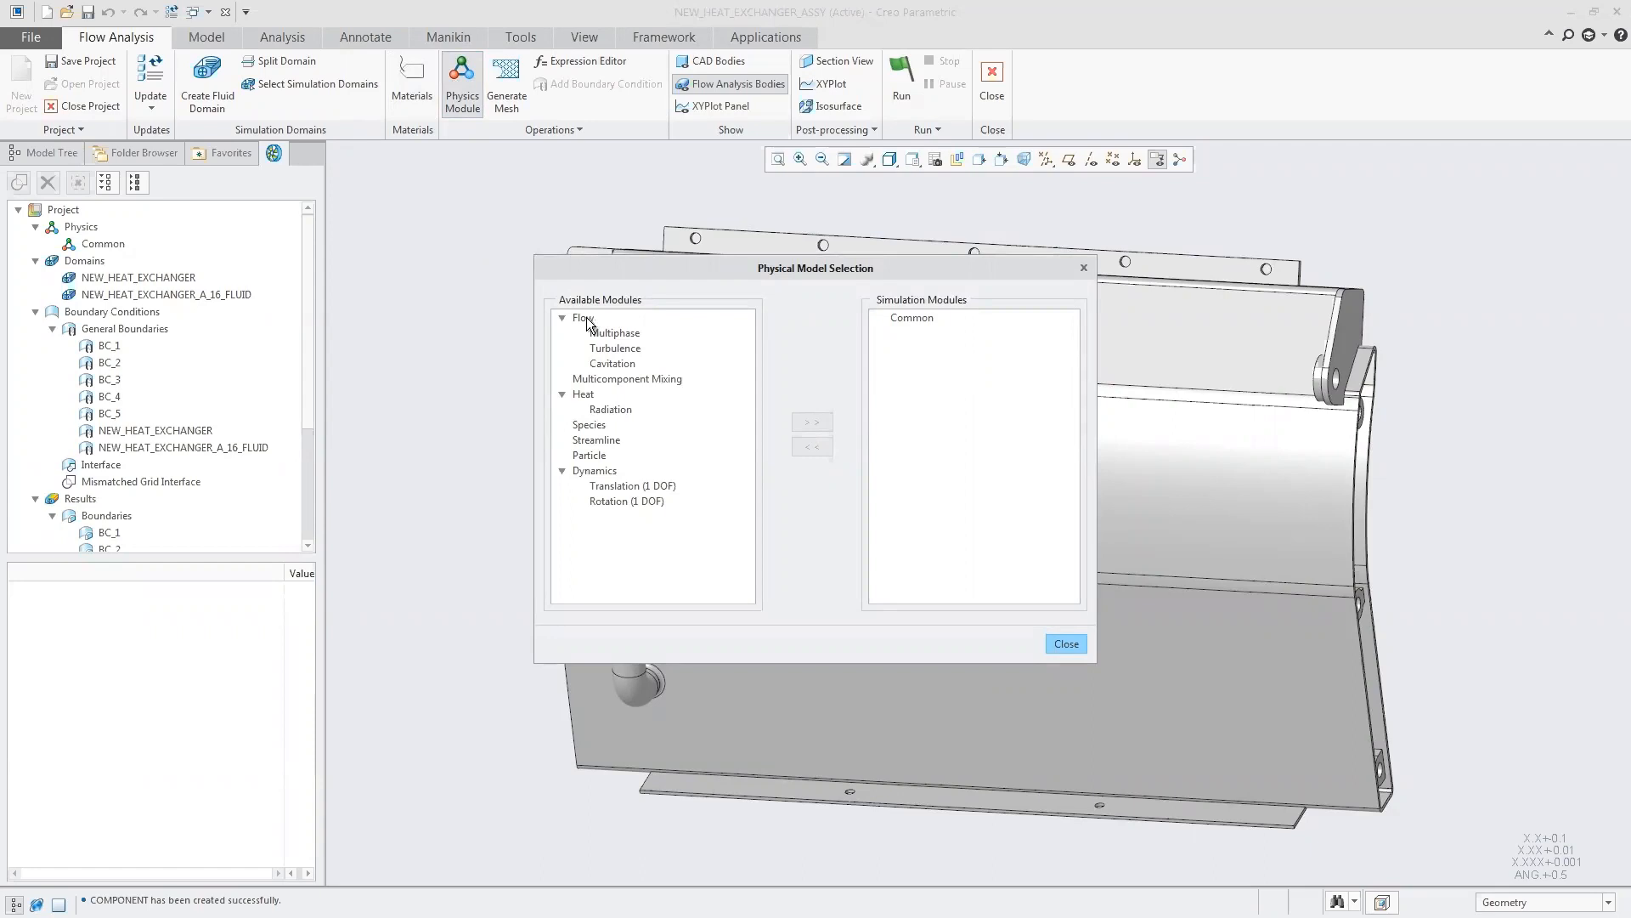
double_click(615, 349)
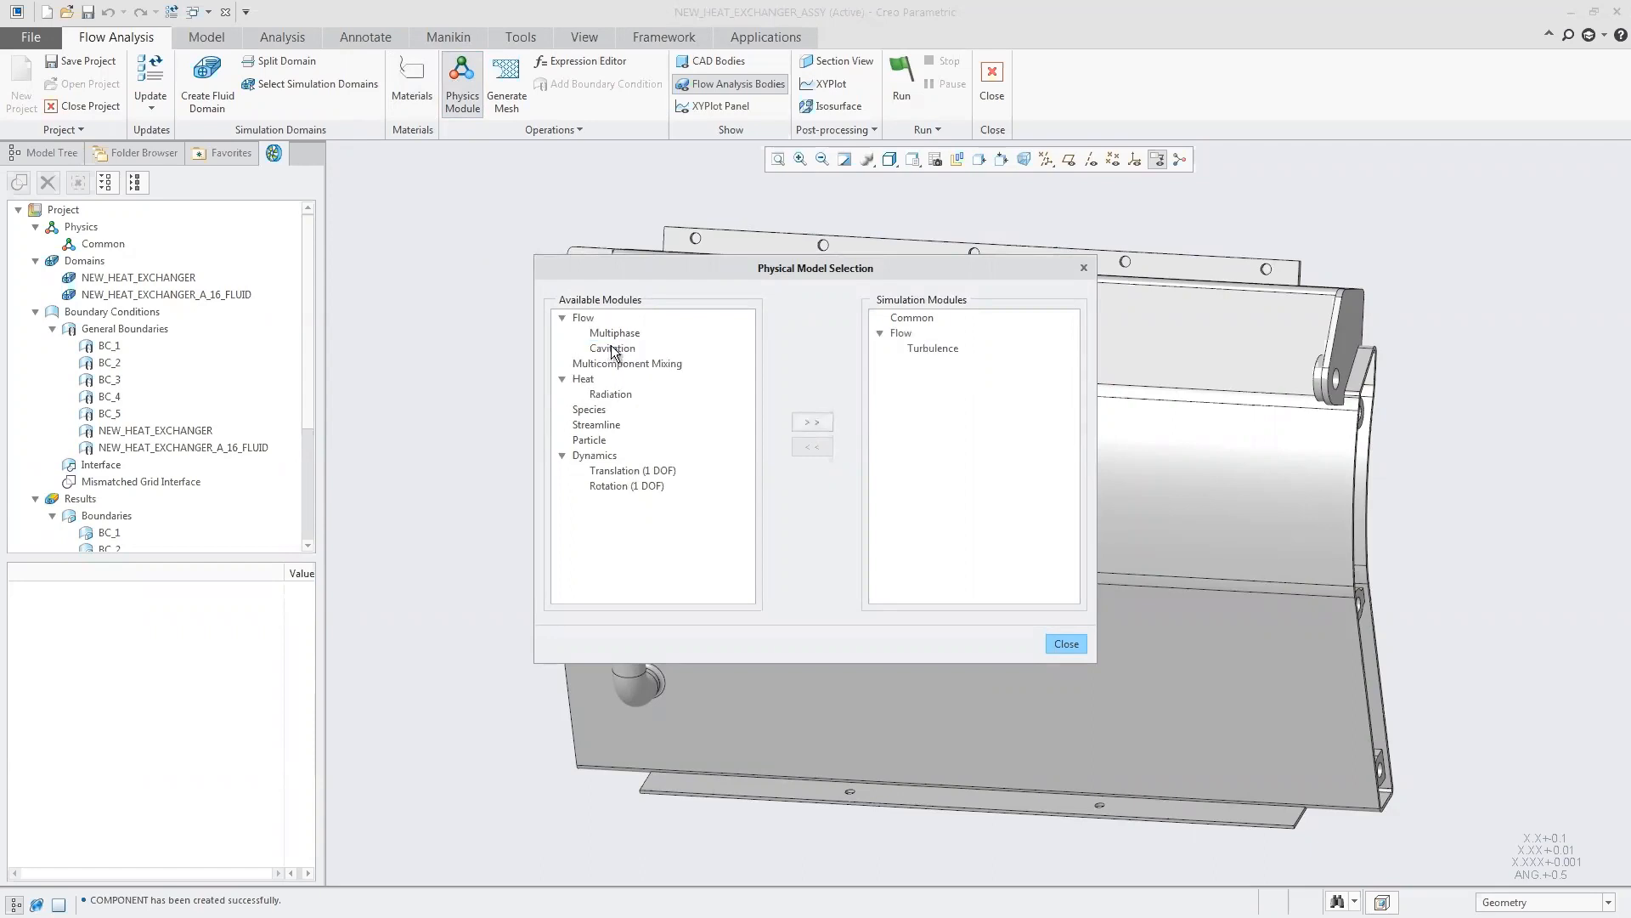
double_click(586, 380)
double_click(597, 424)
left_click(1068, 644)
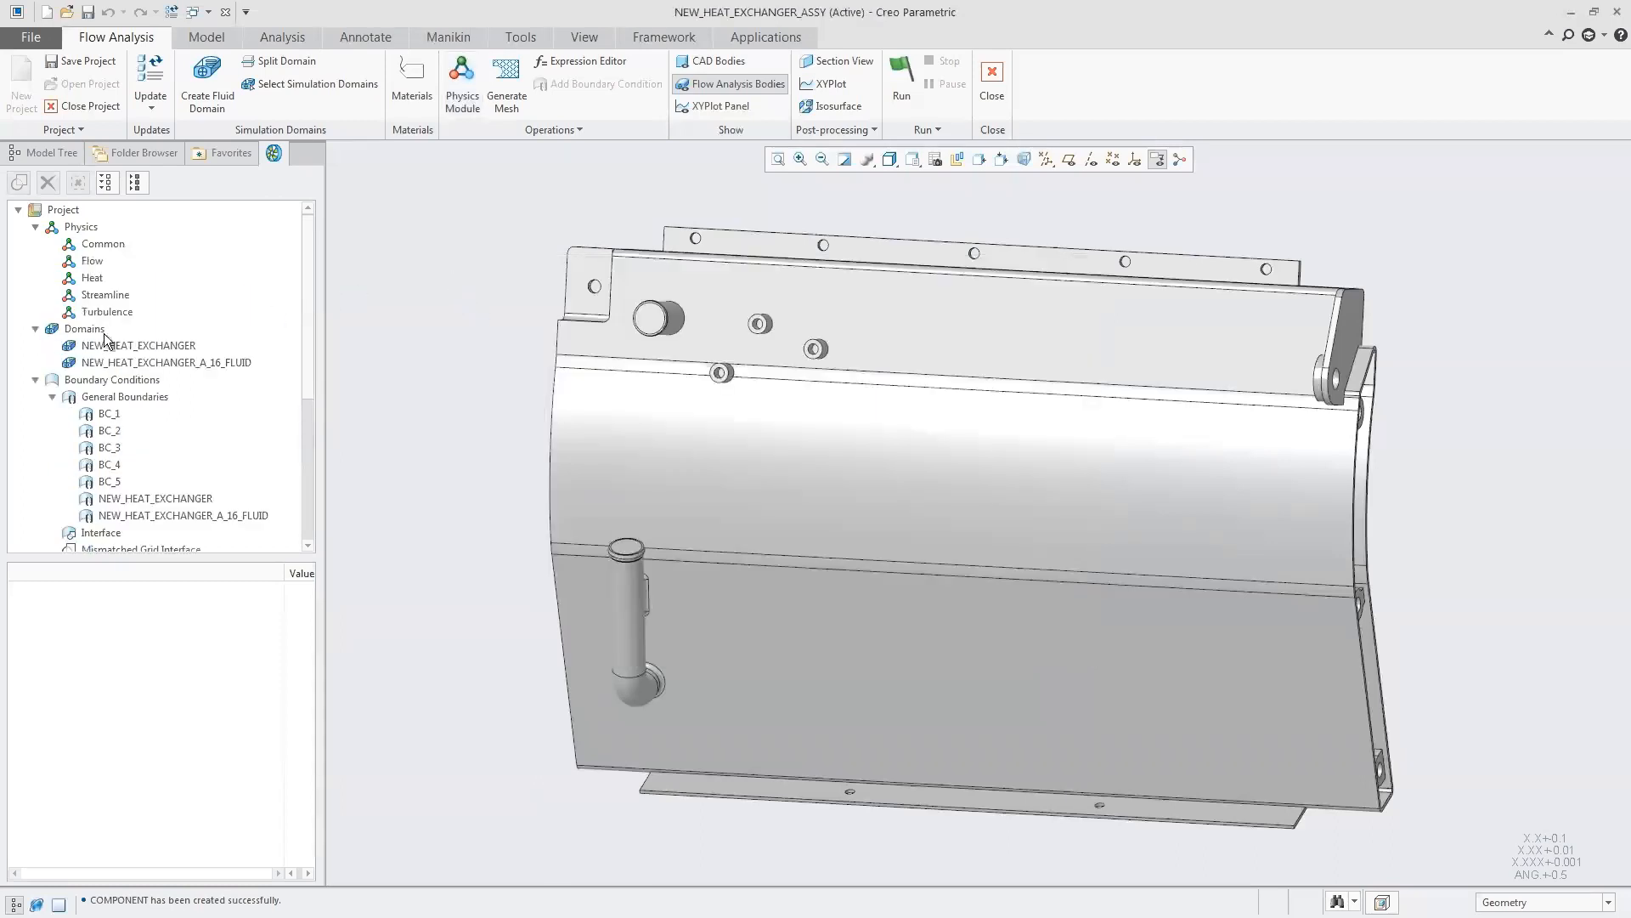
- Set the Min/Max Temperature output of the NEW_HEAT_EXCHANGER solid domain to Yes
left_click(130, 344)
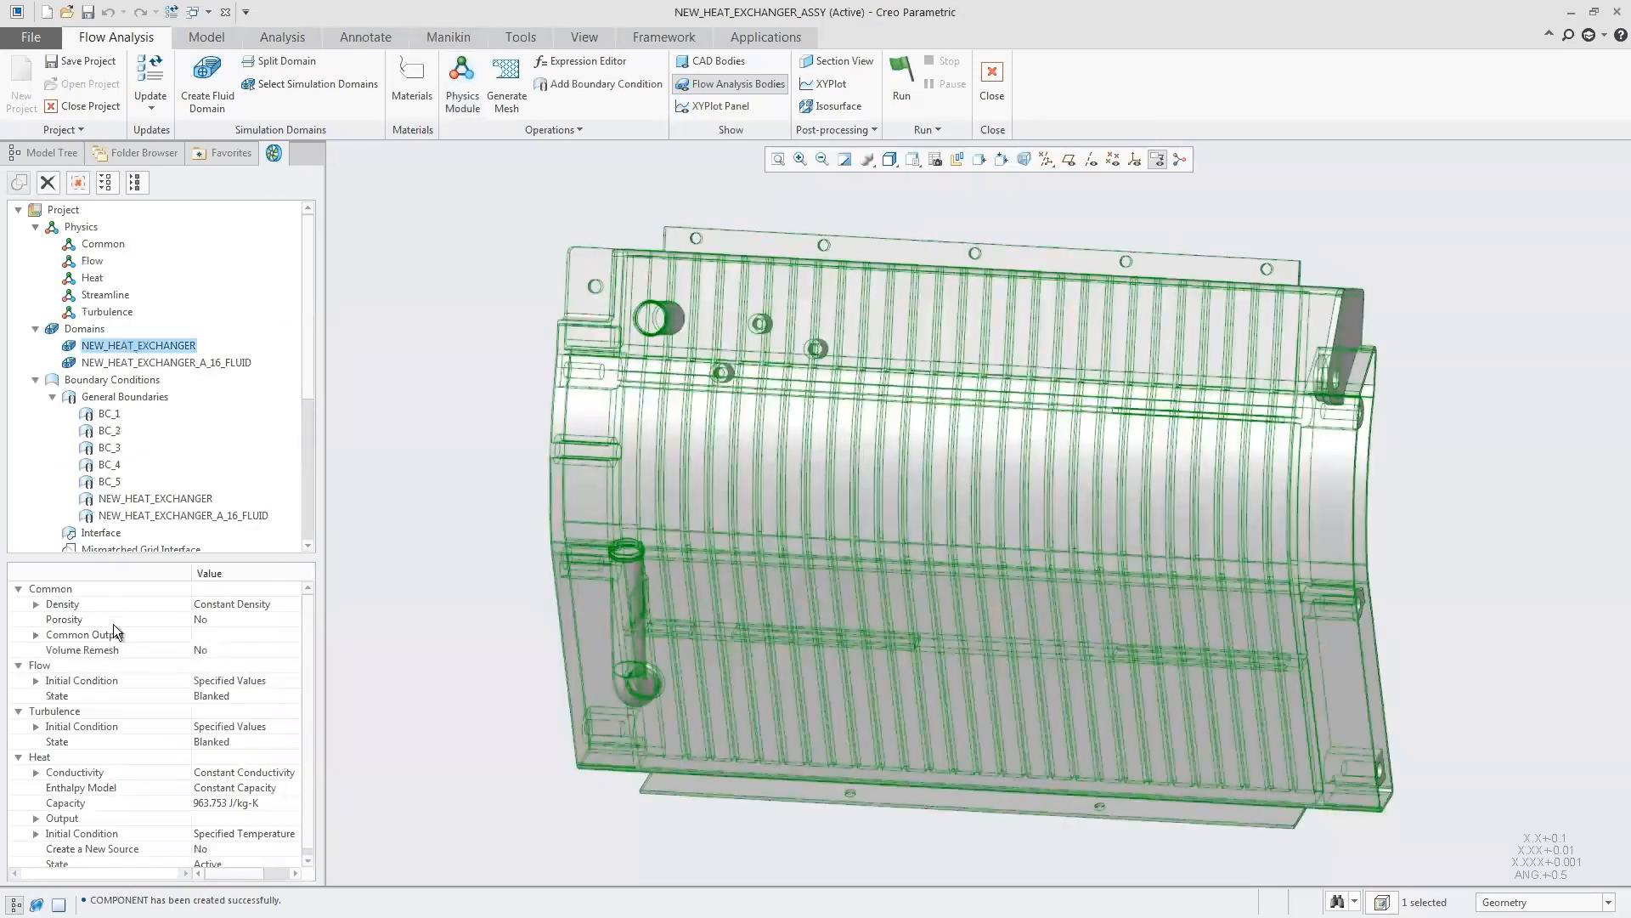
left_click(36, 818)
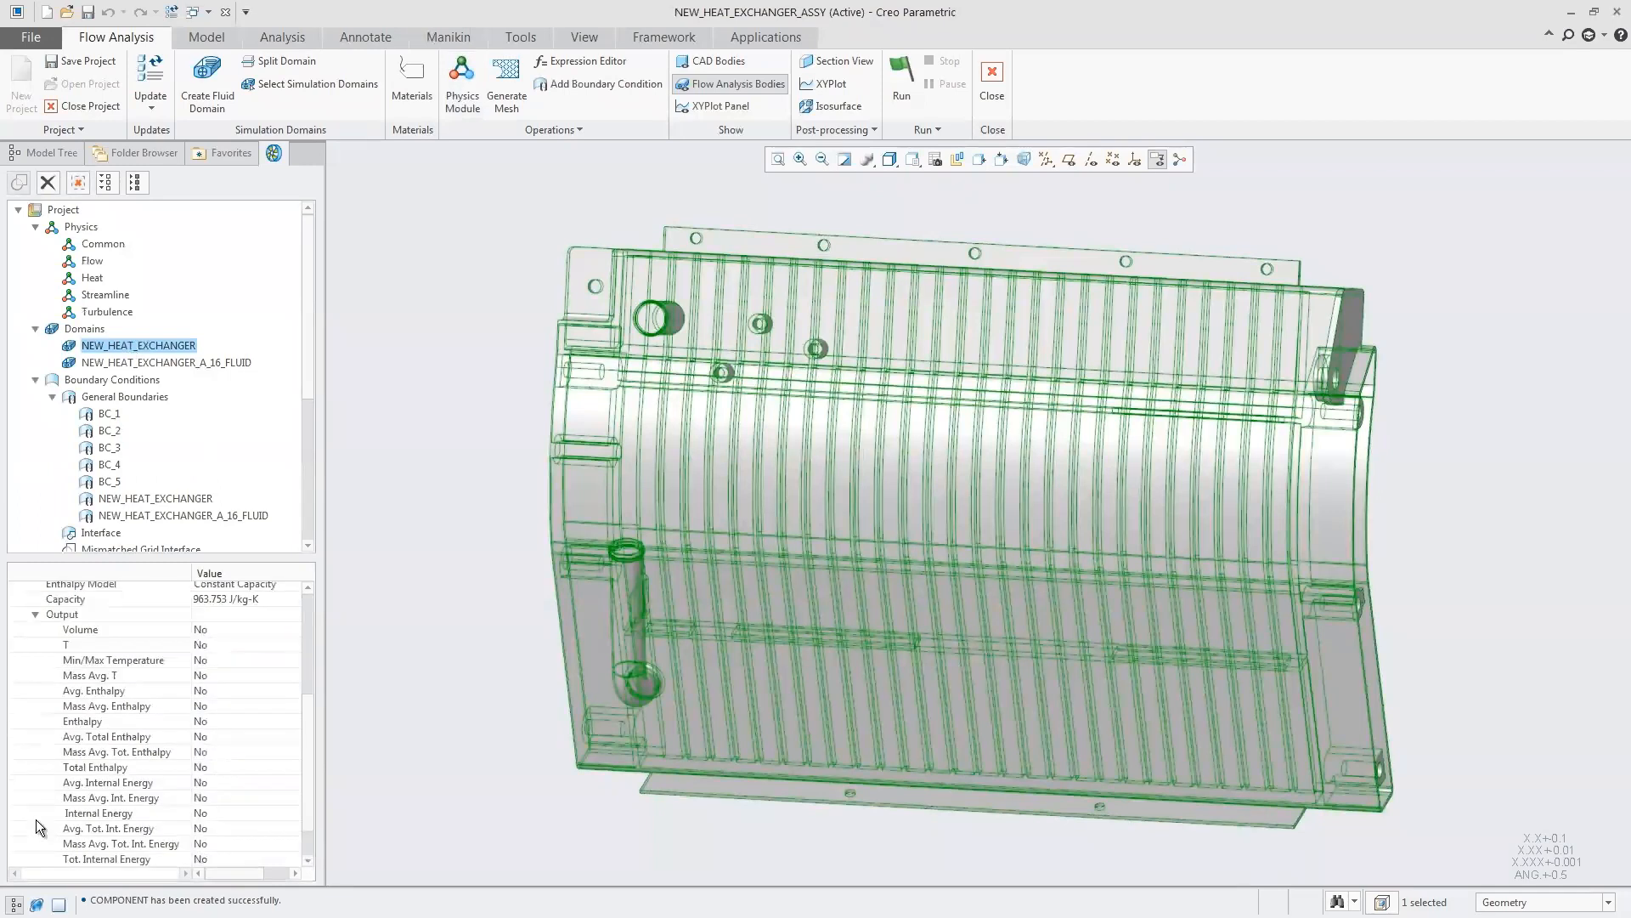
left_click(214, 659)
left_click(217, 659)
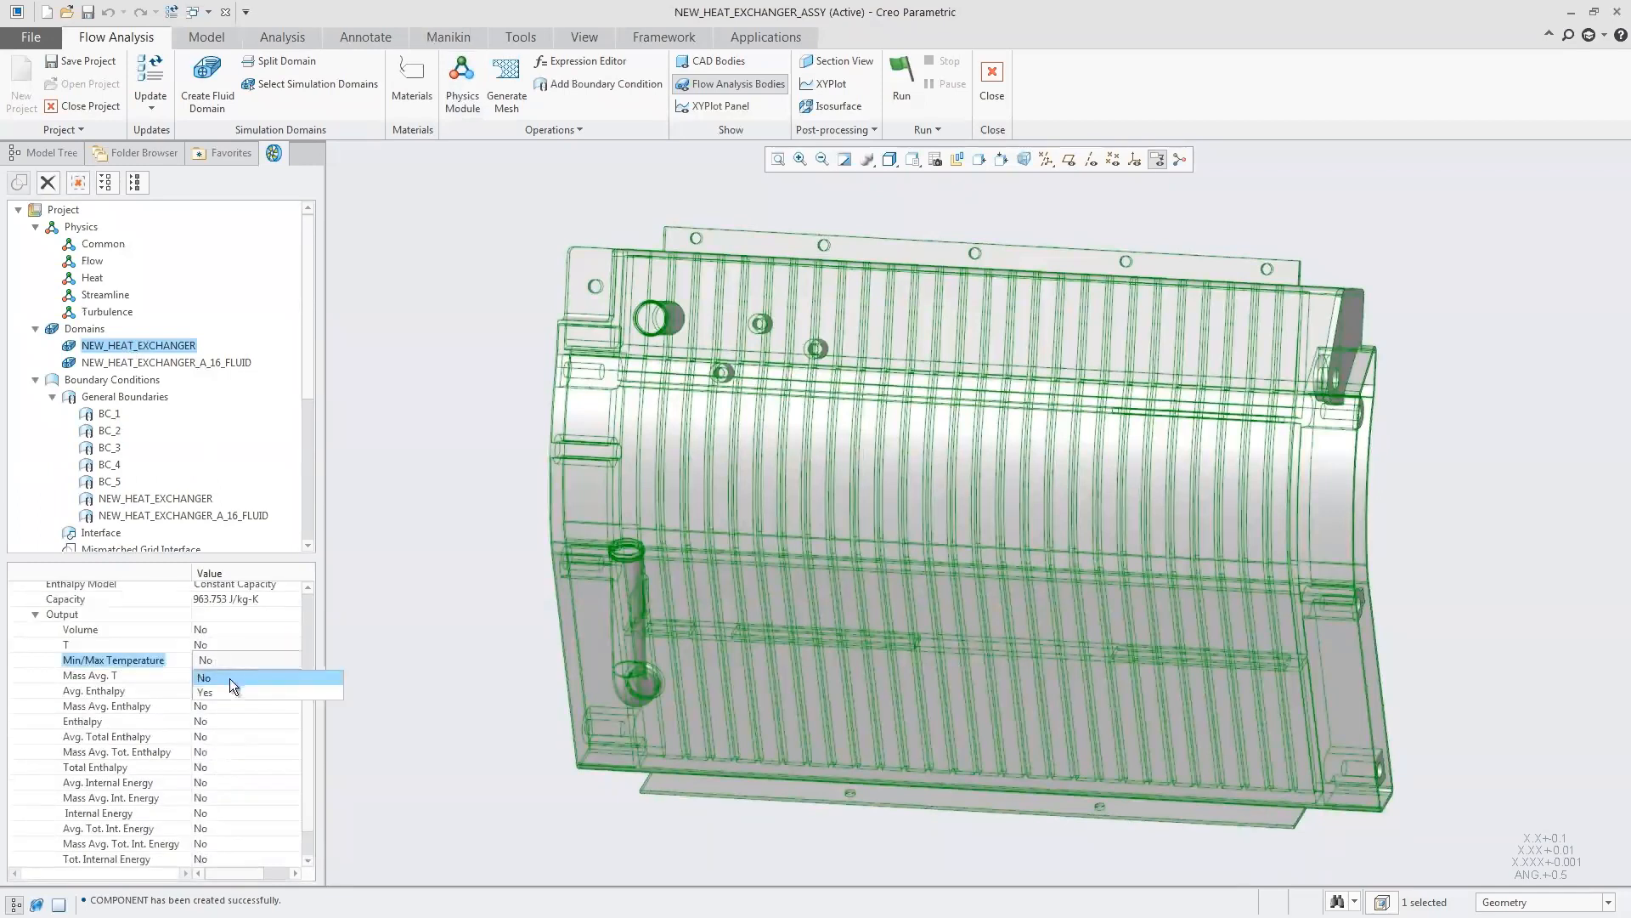
left_click(219, 690)
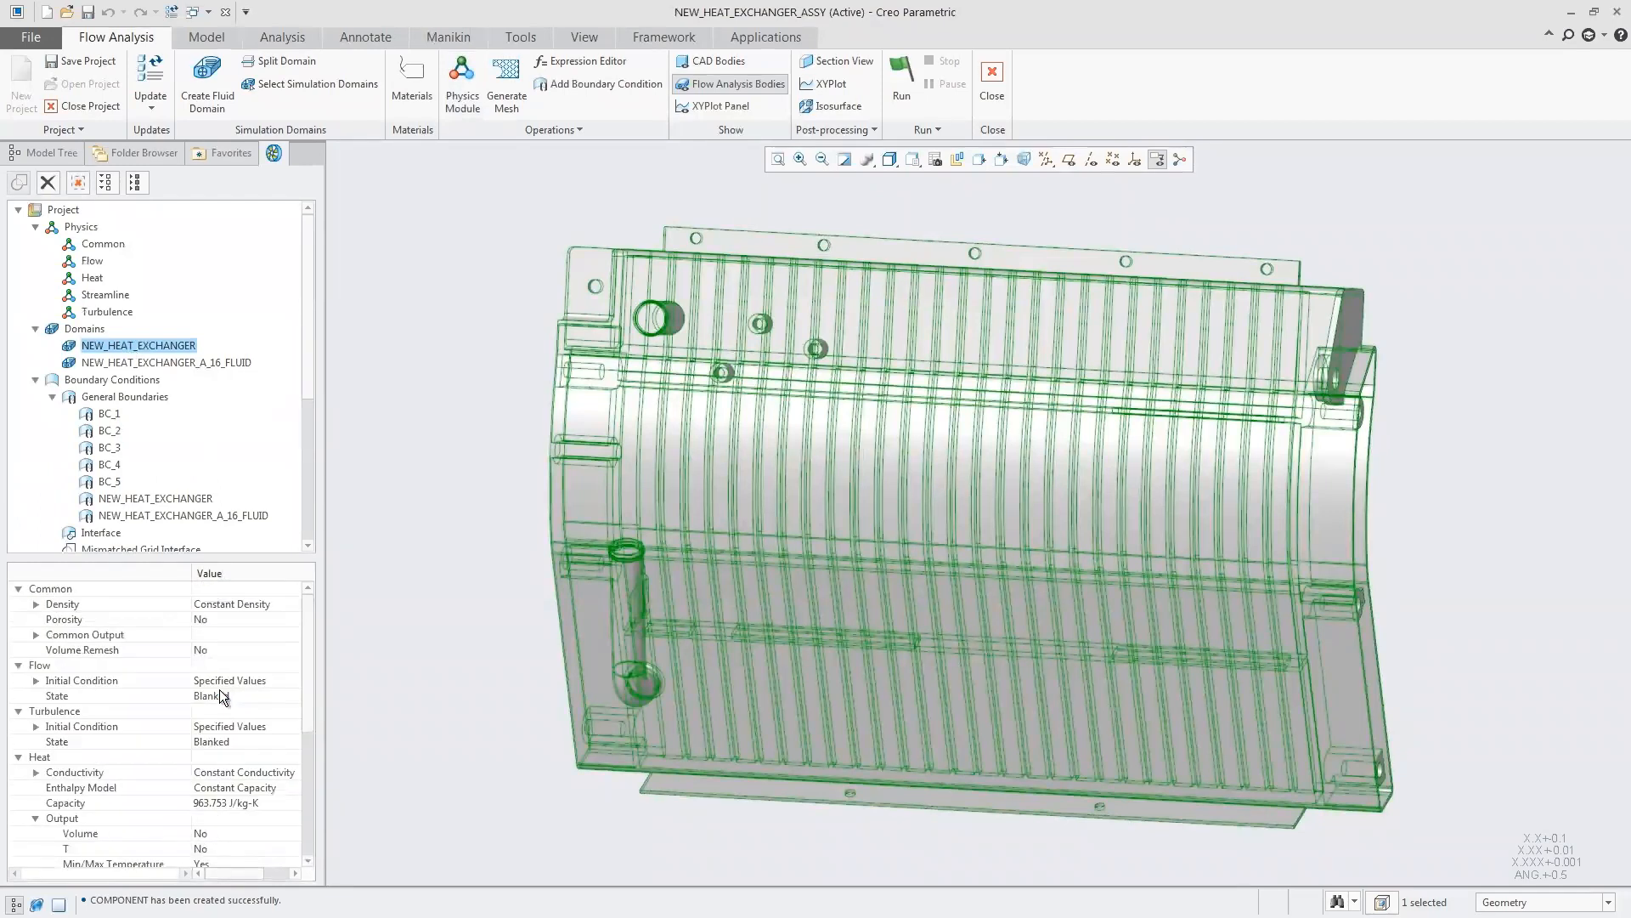
- Create an XY plot for the NEW_HEAT_EXCHANGER domain, close the plot panel and clear the selection
left_click(828, 85)
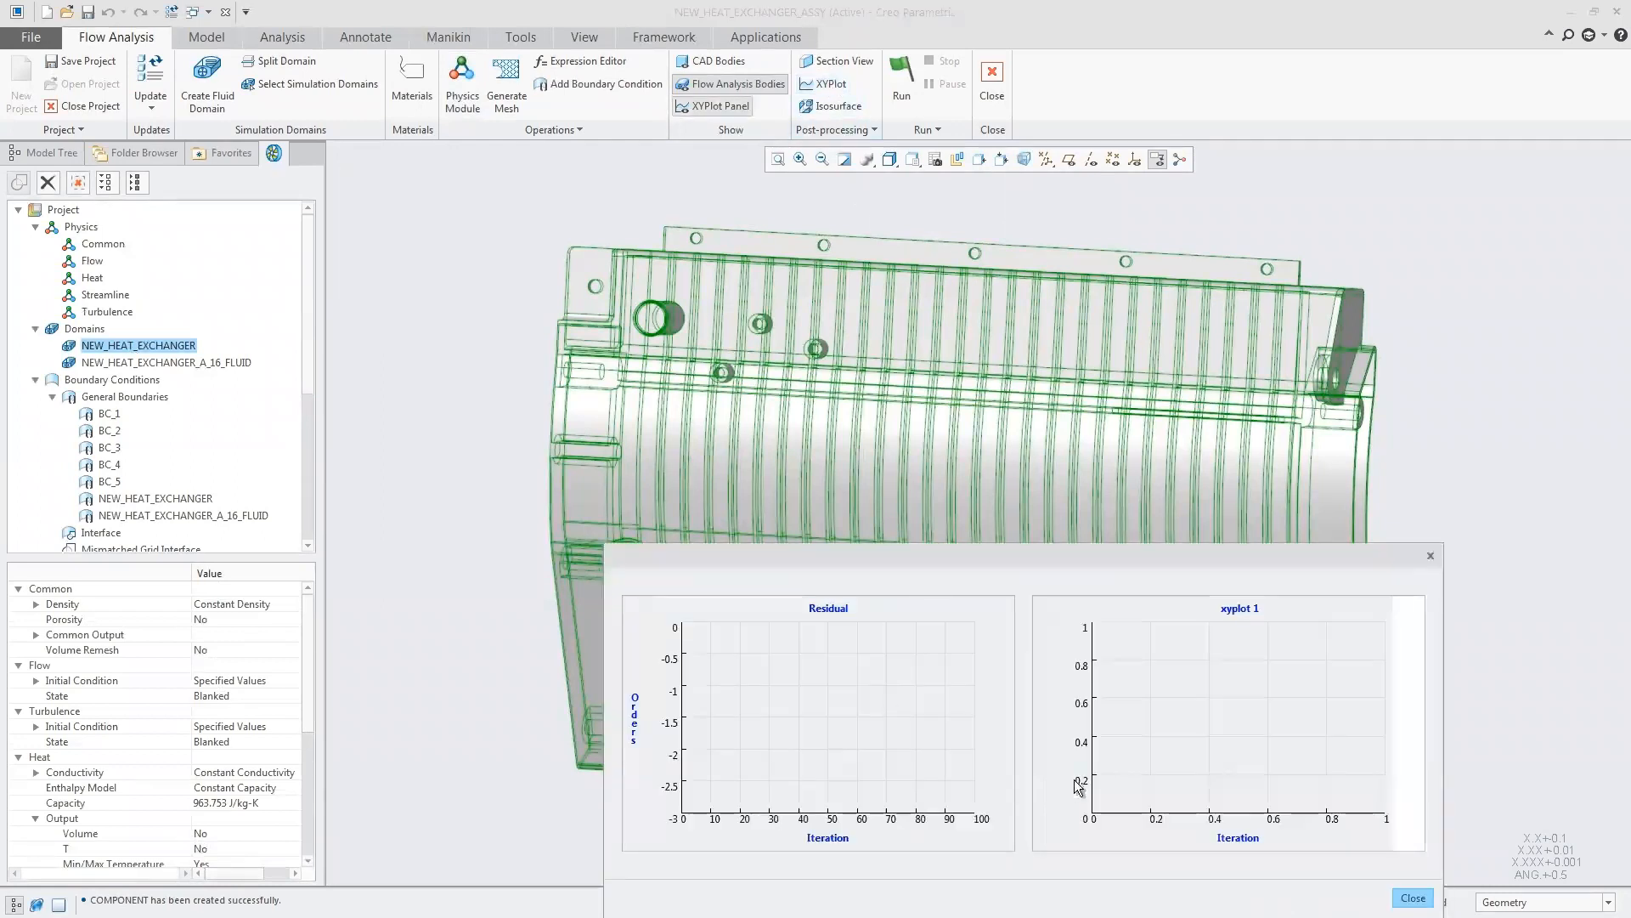
left_click(1412, 899)
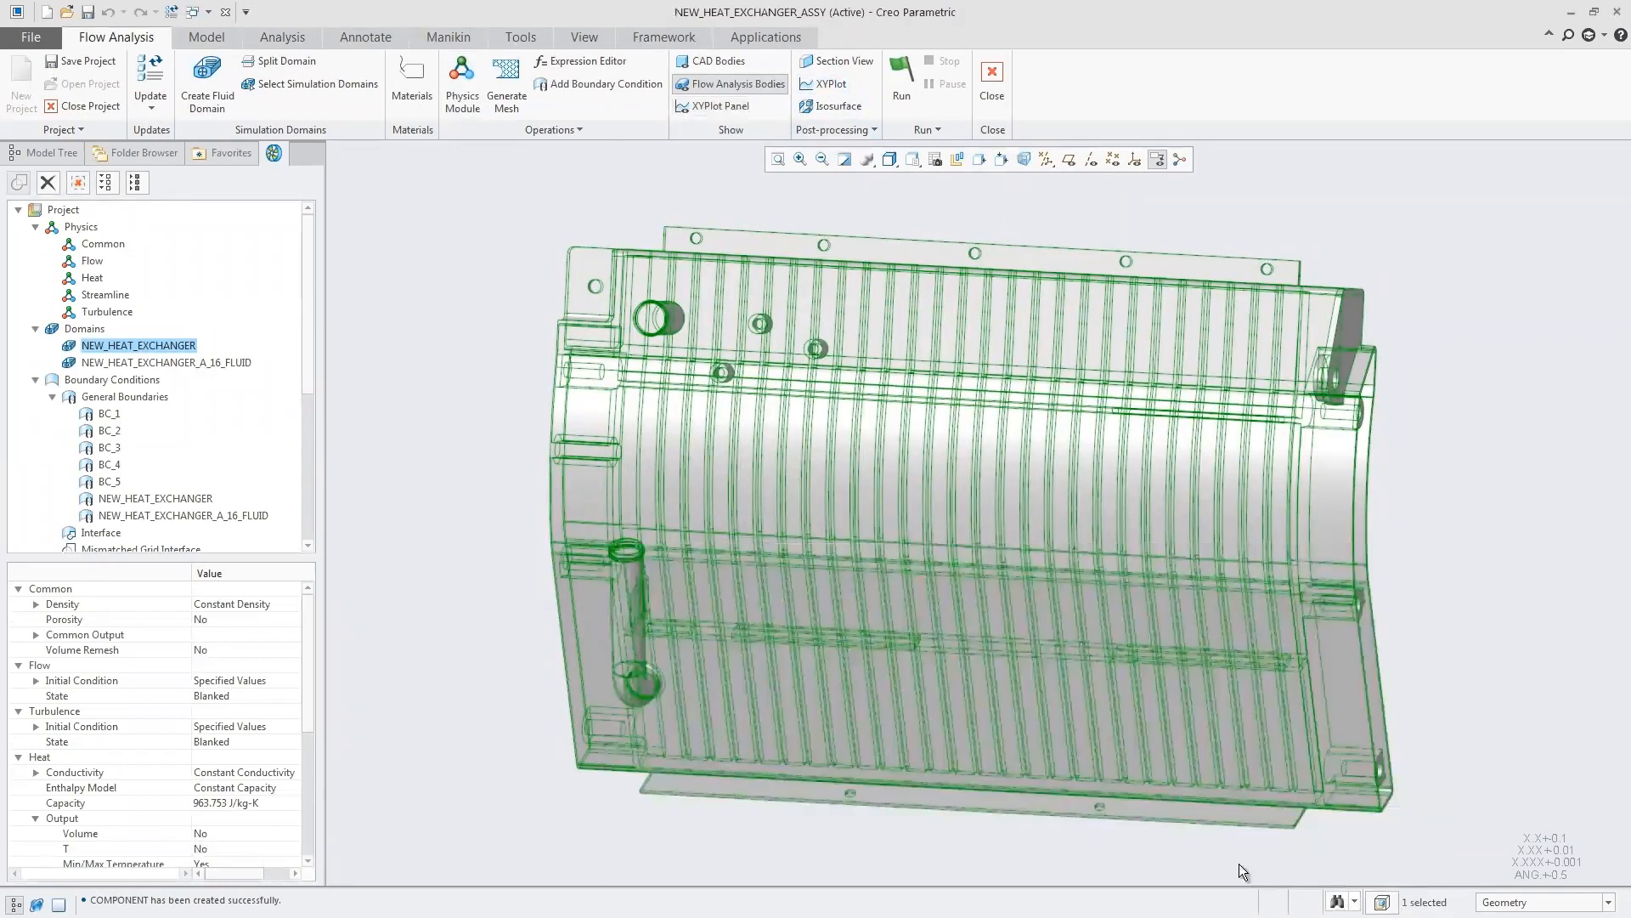
left_click(456, 478)
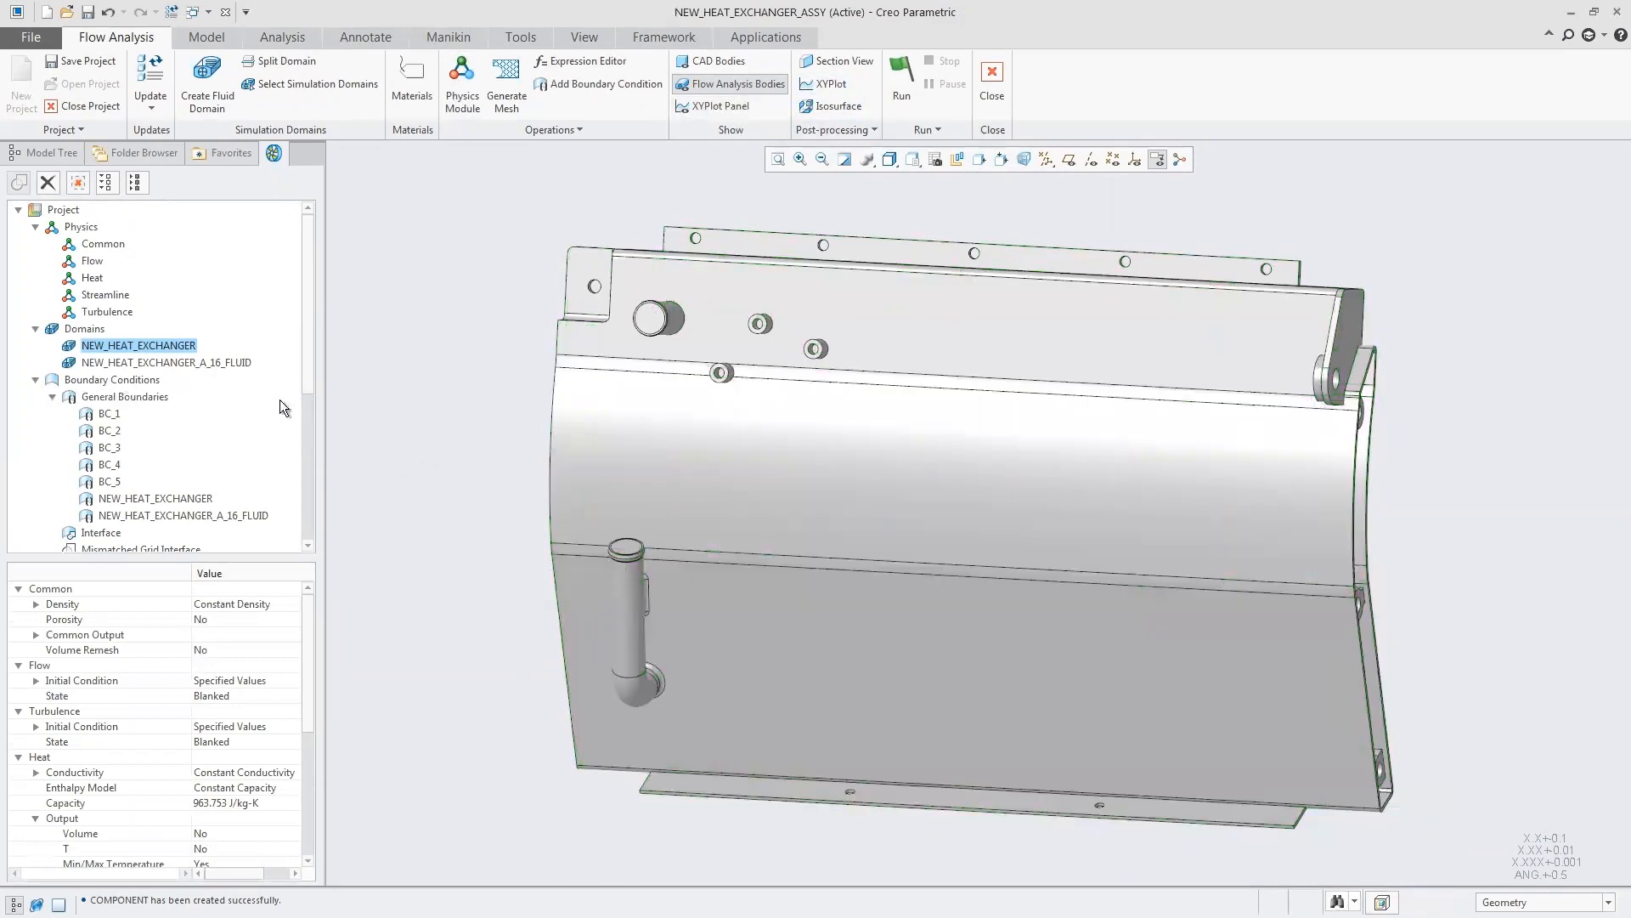
- Set the BC_3 boundary's flow to Specified Volumetric Flux with an inflow value of 0.00015 m3/s
scroll(359, 415, "up", 5)
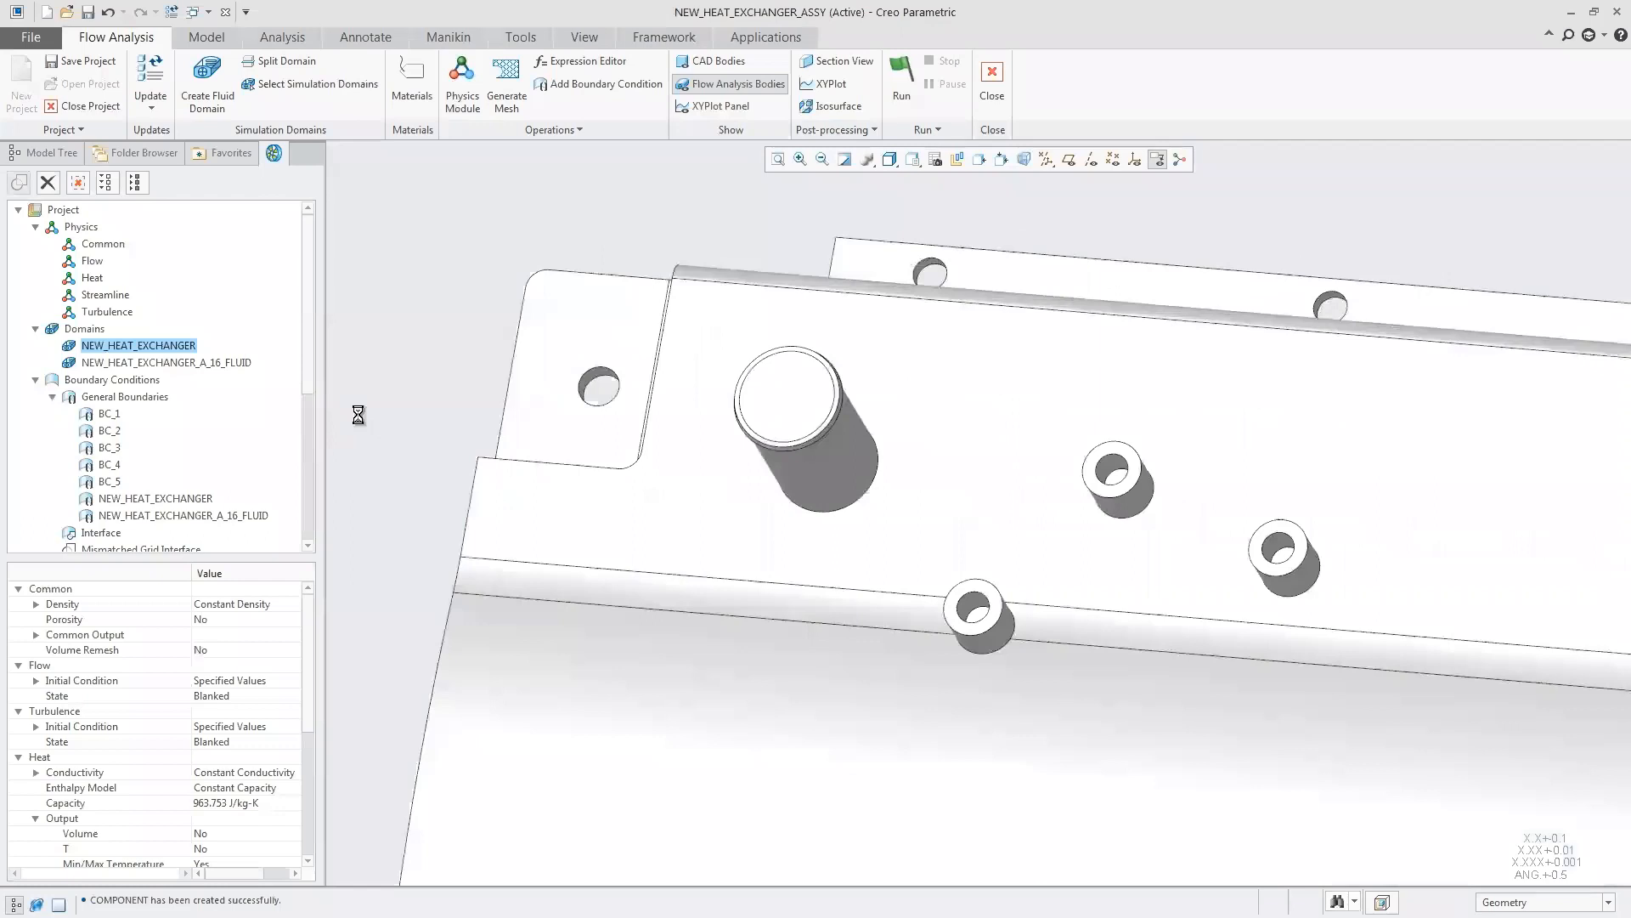
left_click(120, 449)
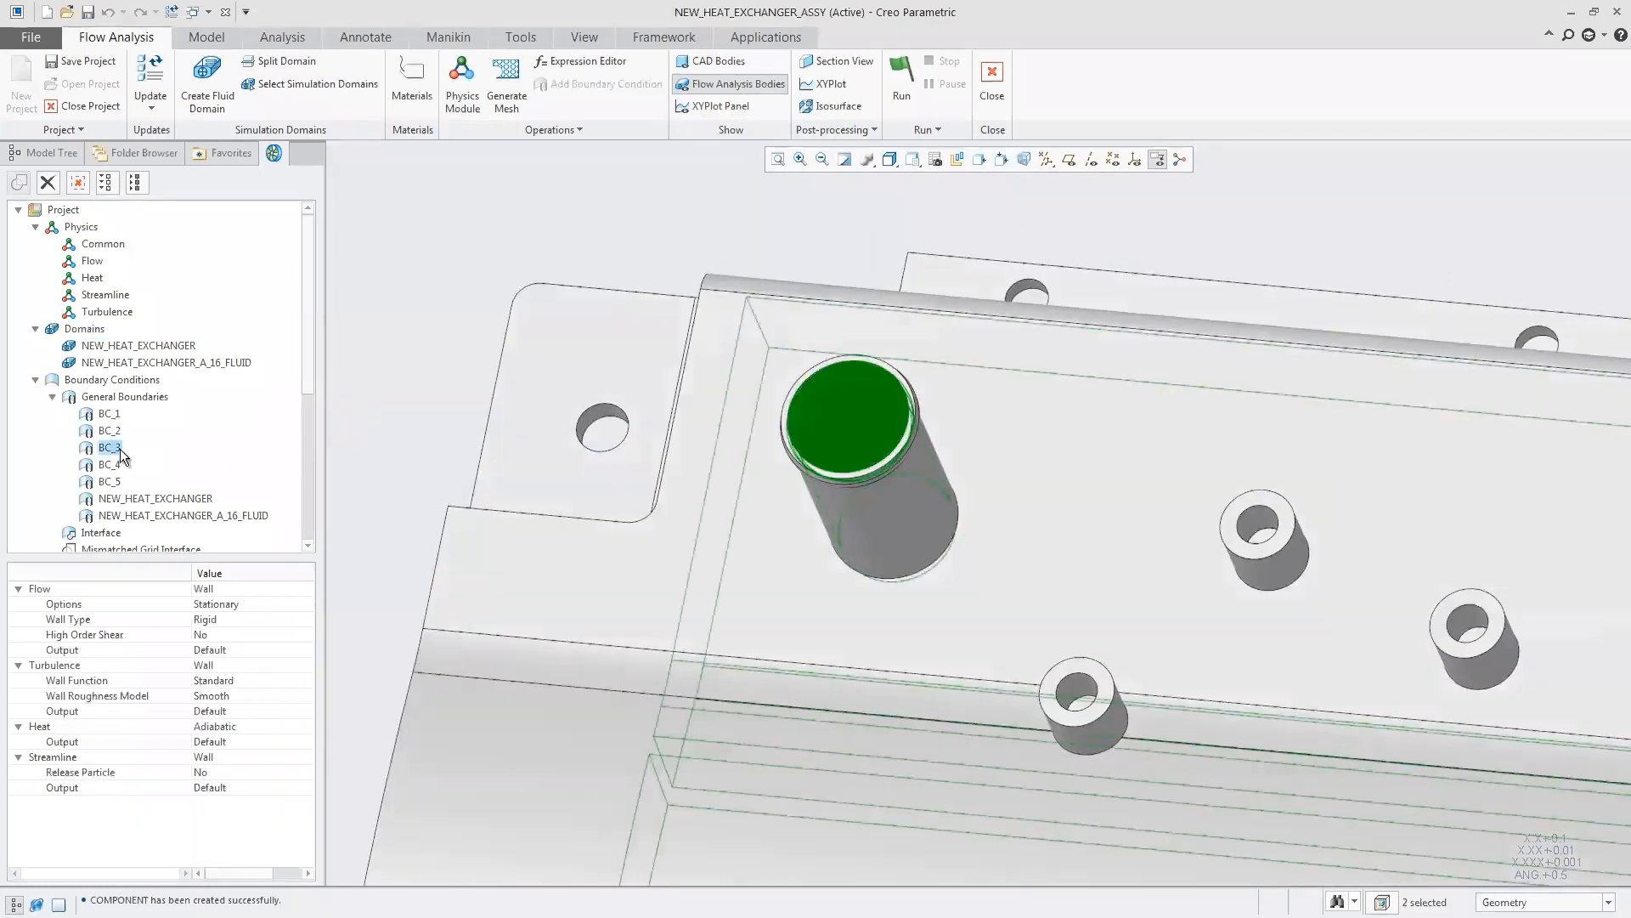
left_click(236, 590)
left_click(237, 590)
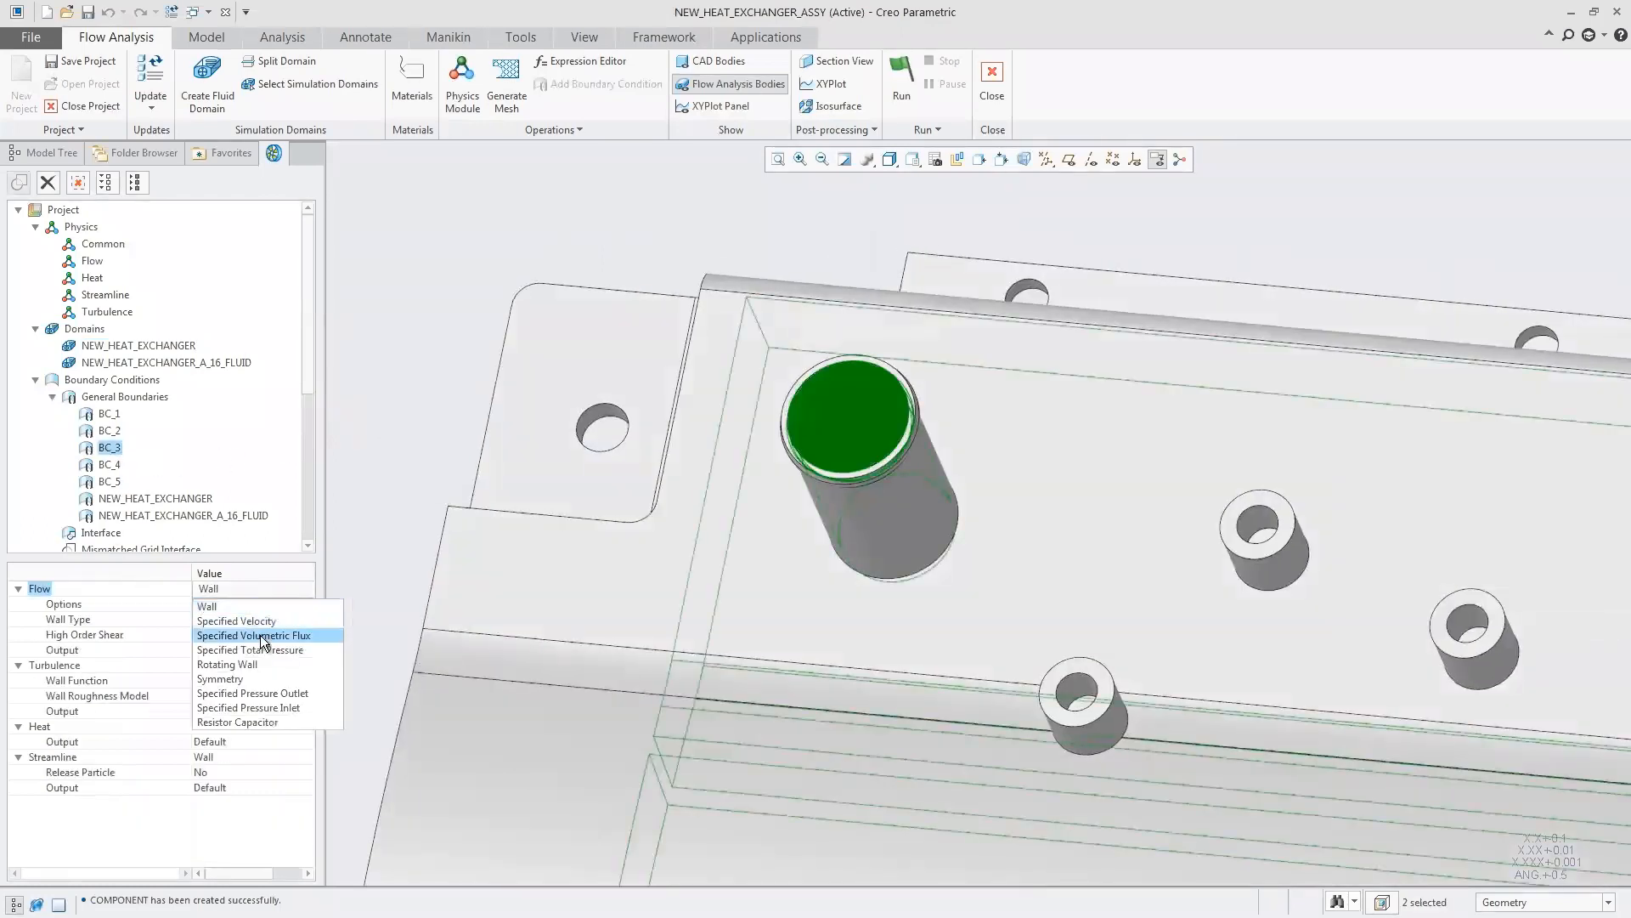
left_click(260, 635)
left_click(200, 619)
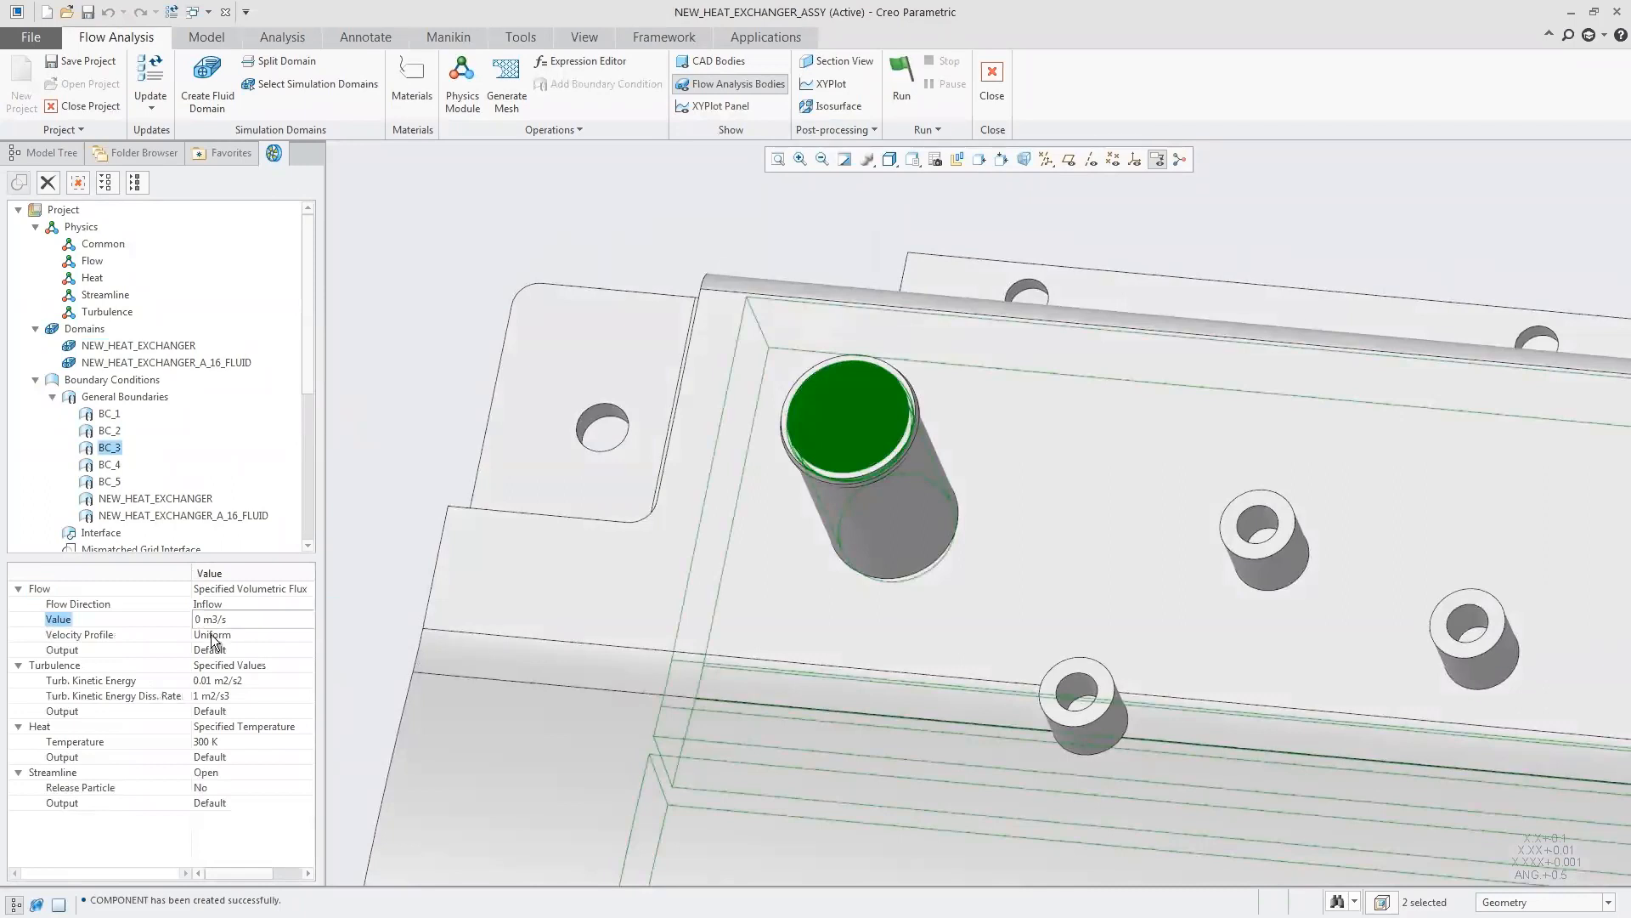
type(".00015")
- Set the BC_3 inlet temperature to 358 K and its streamline Release Particle option to Yes
left_click(208, 743)
left_click_drag(212, 741, 194, 741)
type("358")
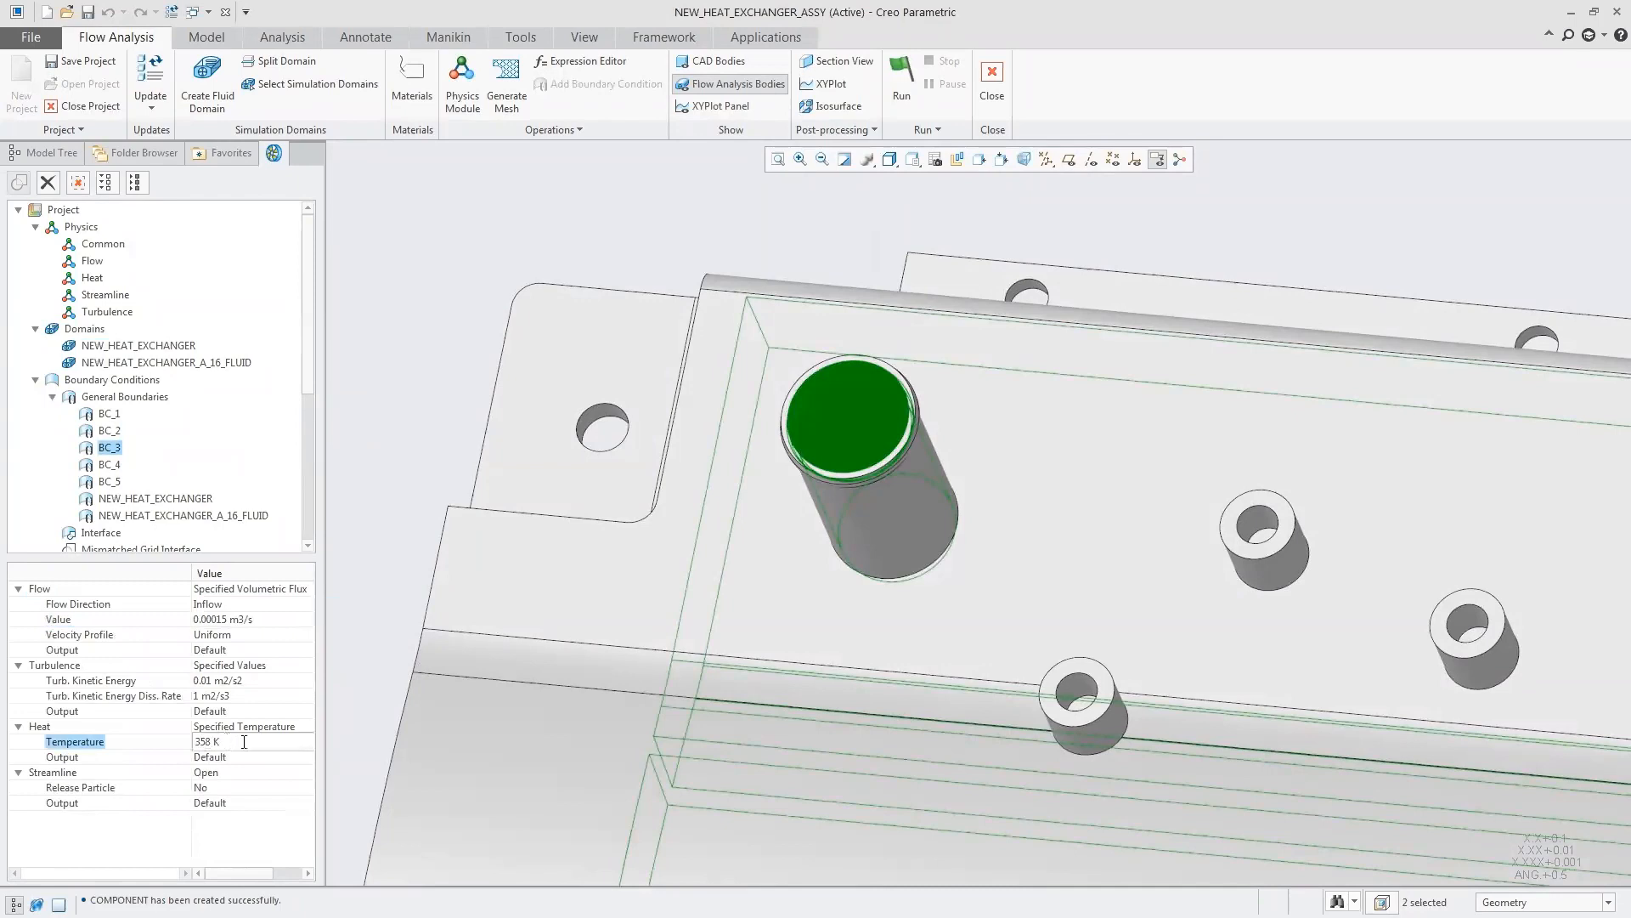
left_click(213, 788)
left_click(221, 788)
left_click(215, 819)
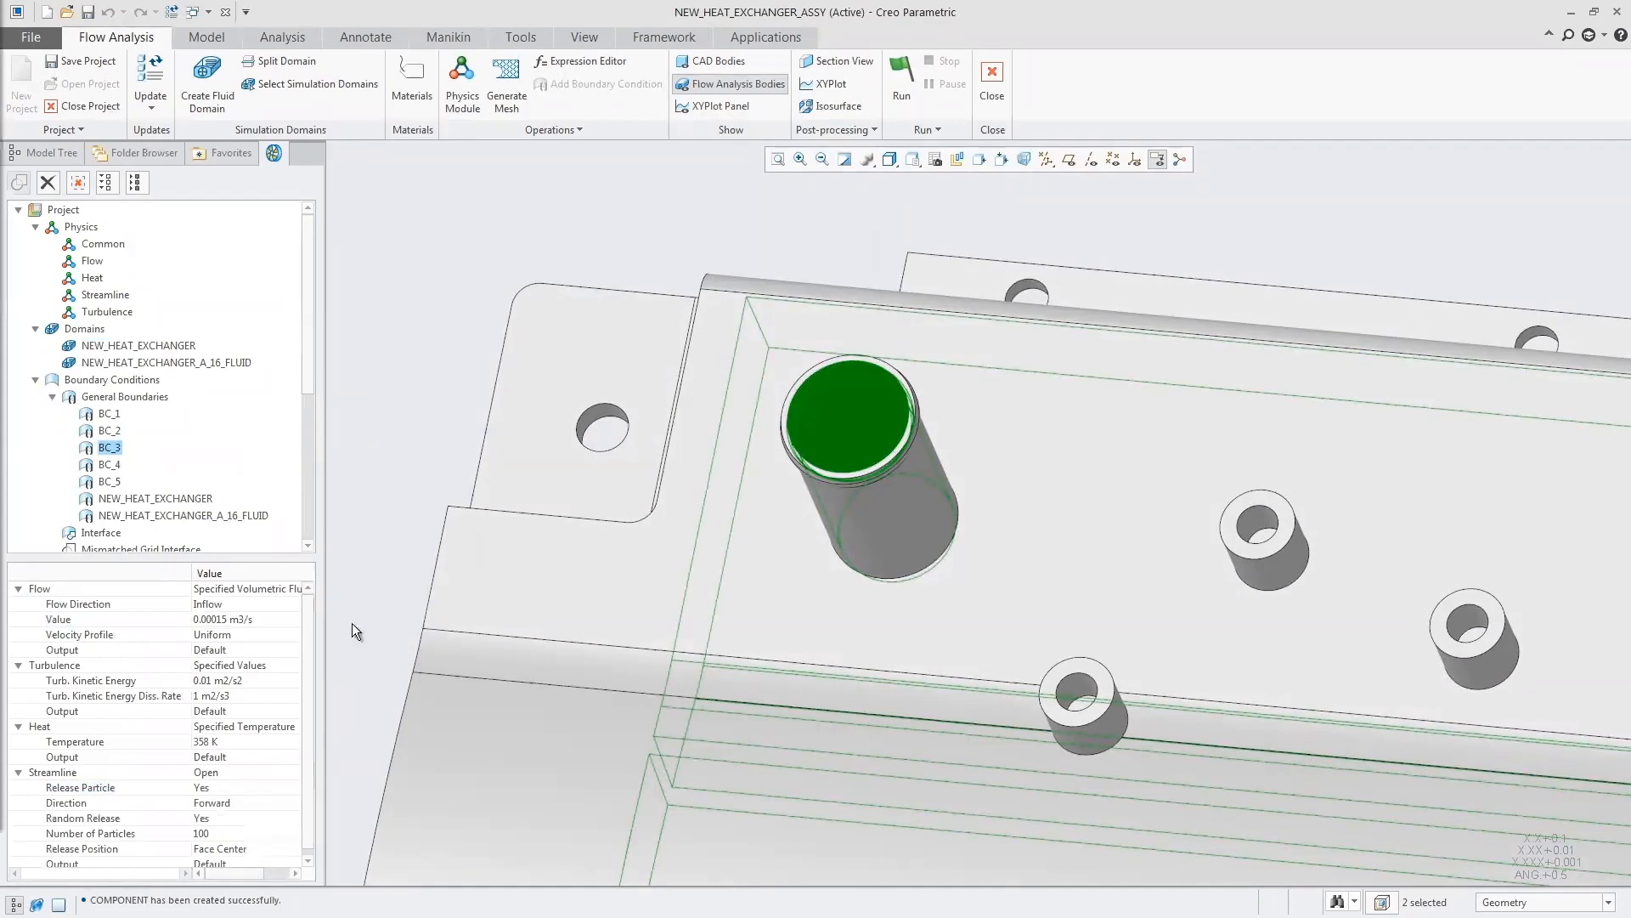
left_click(381, 551)
- Set the flow condition of the BC_4 boundary on the lower pipe opening to Specified Pressure Outlet
key("ctrl+d")
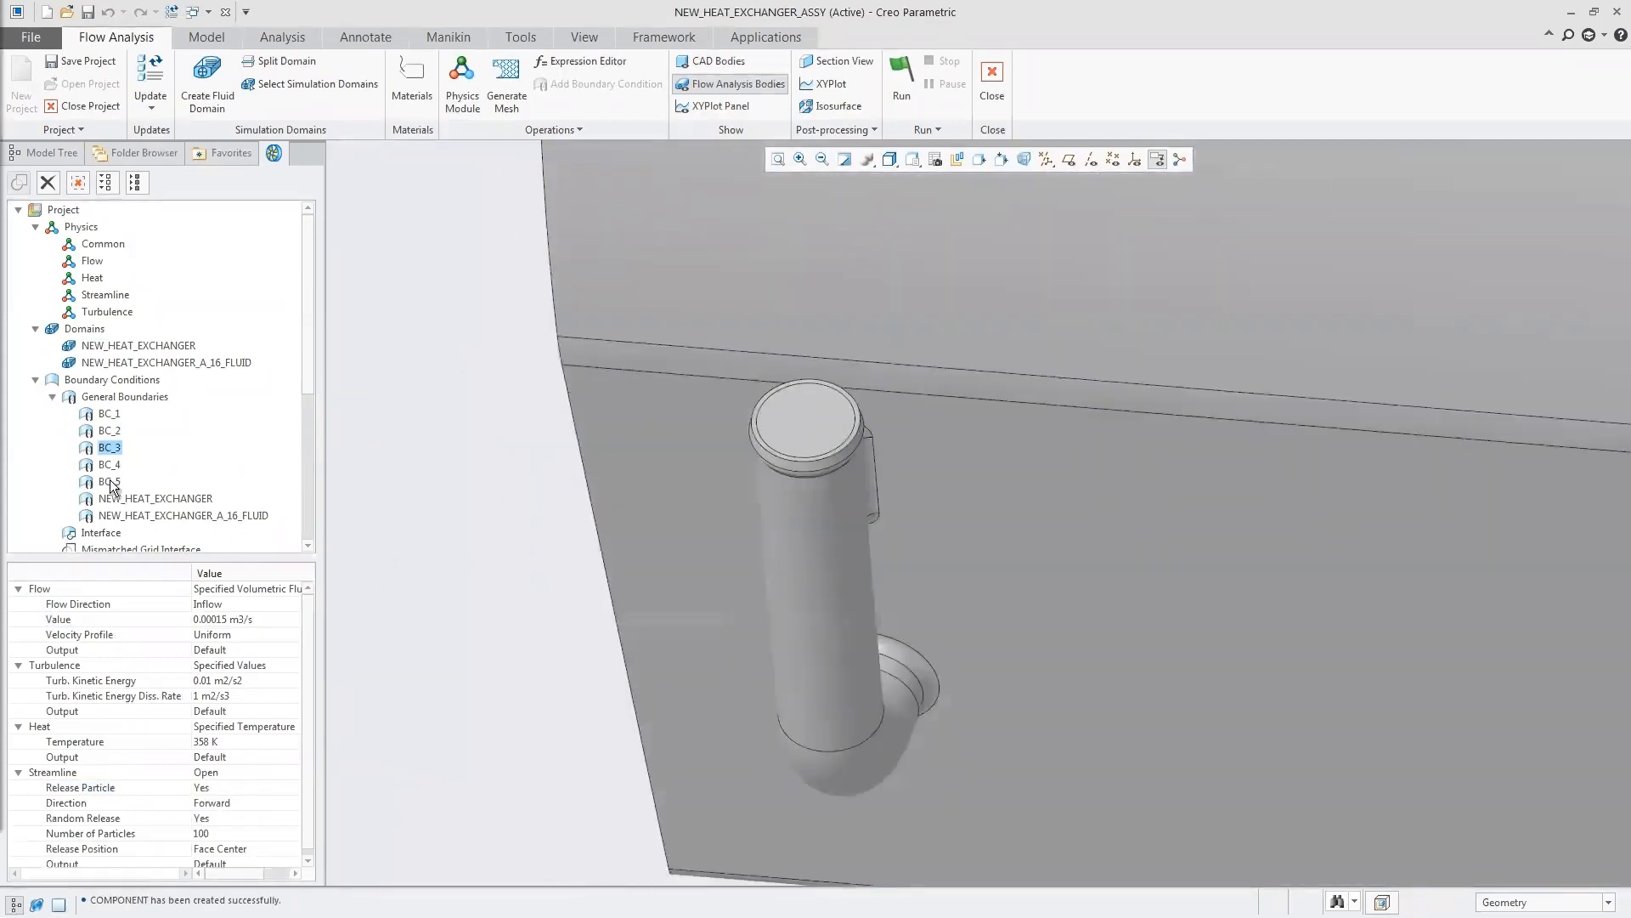
left_click(109, 464)
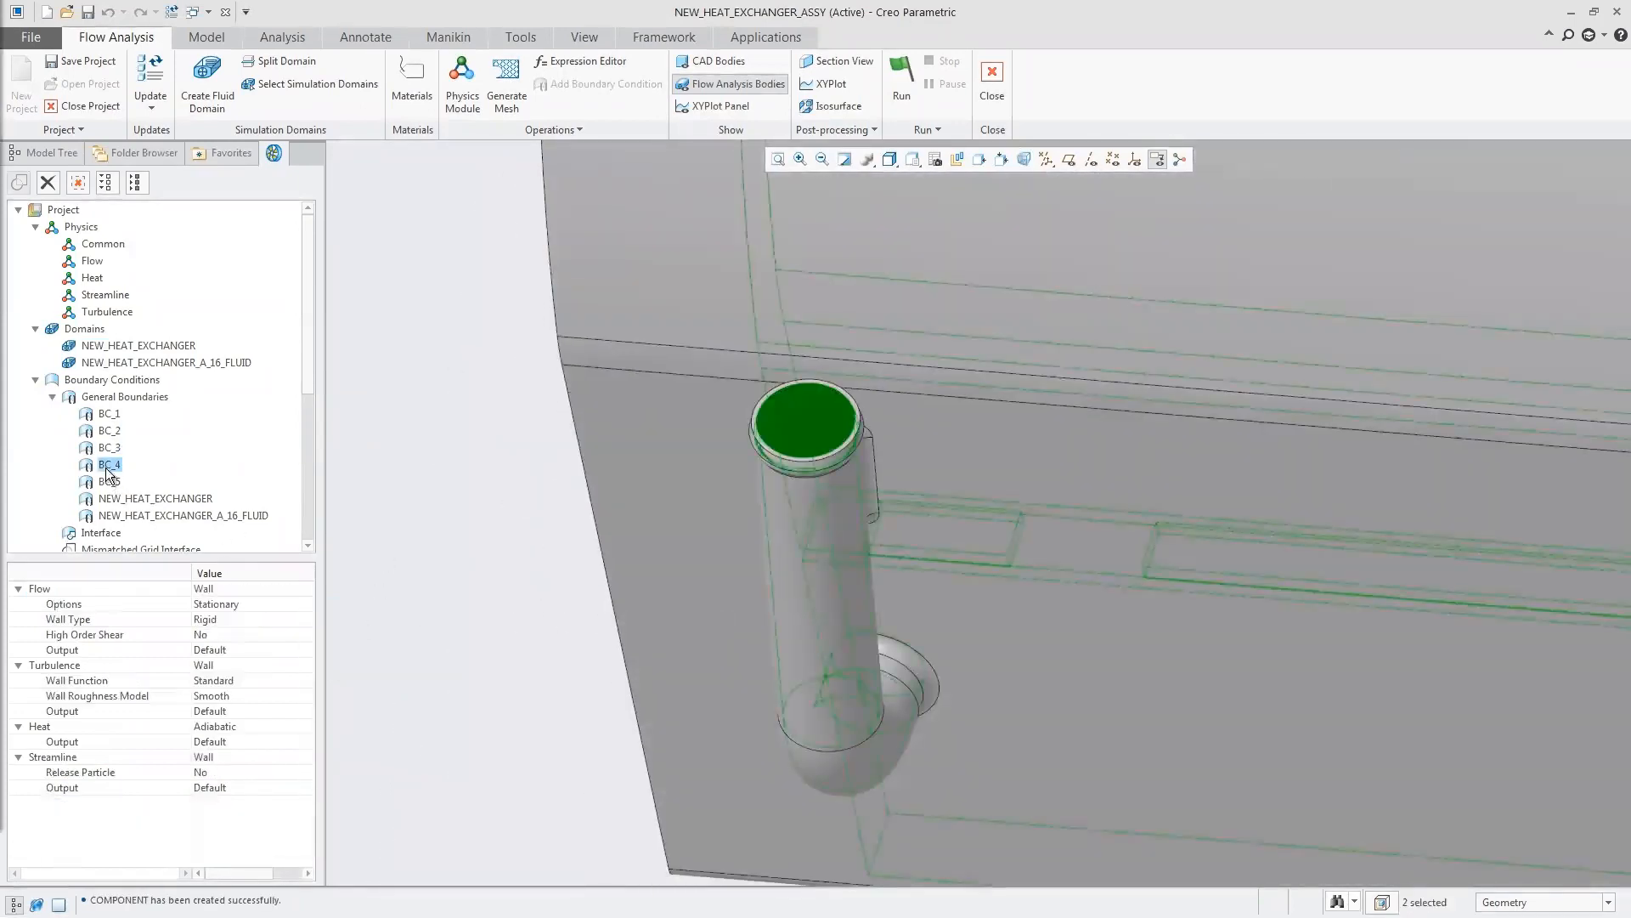
left_click(257, 590)
left_click(257, 590)
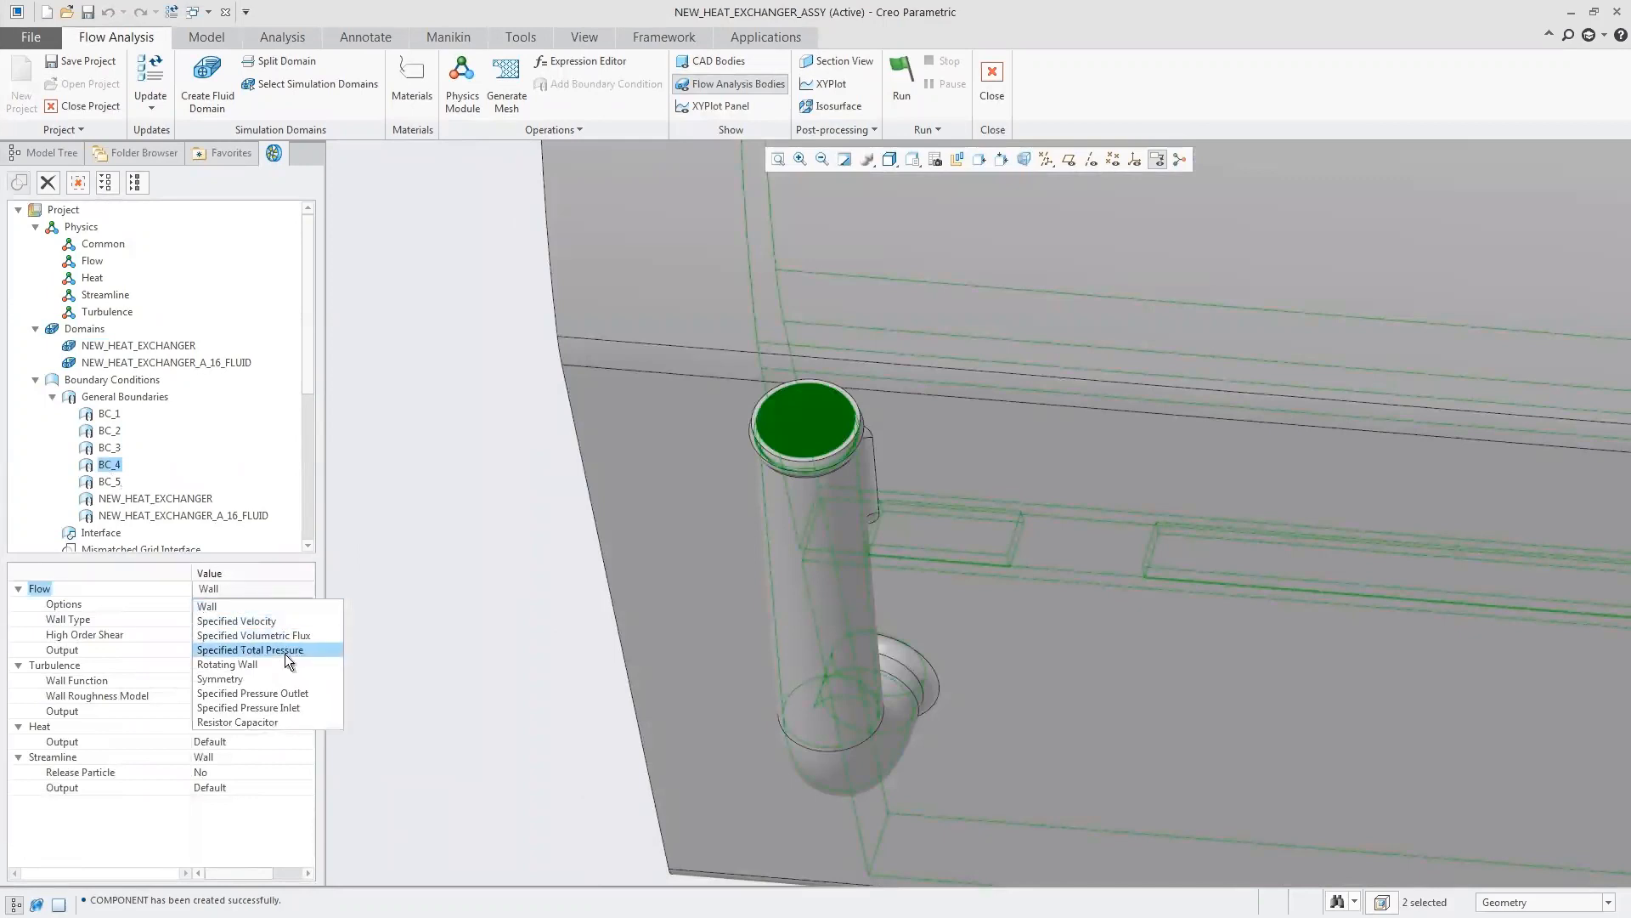
left_click(284, 696)
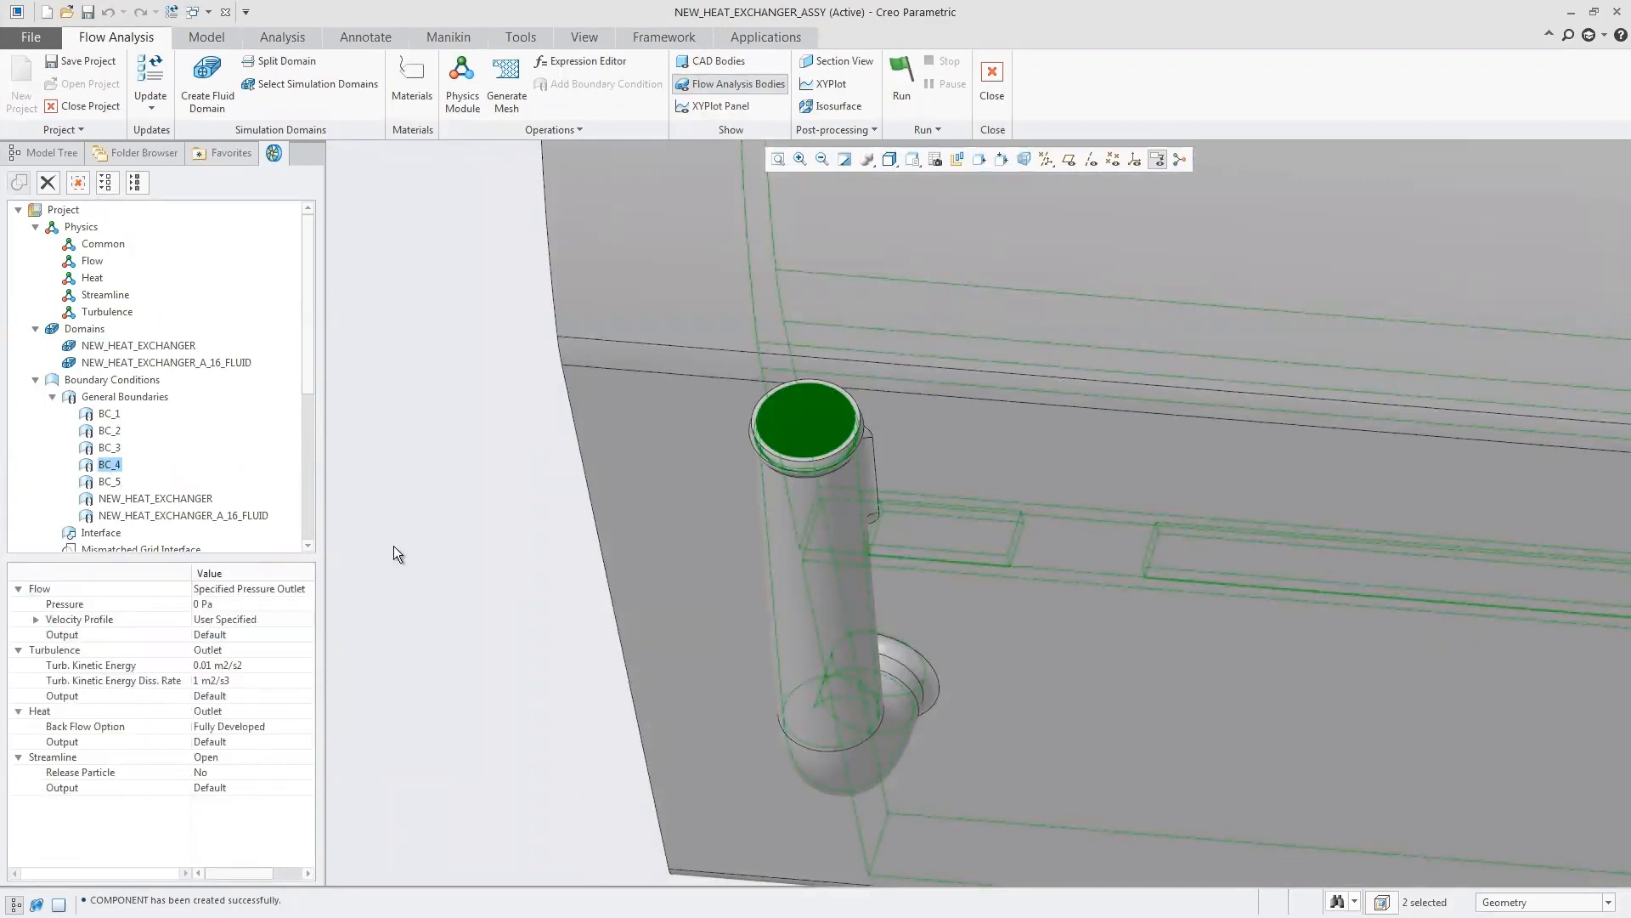
left_click(395, 546)
- Set the heat condition of the NEW_HEAT_EXCHANGER general boundary to Convection/Radiation and expand its convection options
key("v")
key("d")
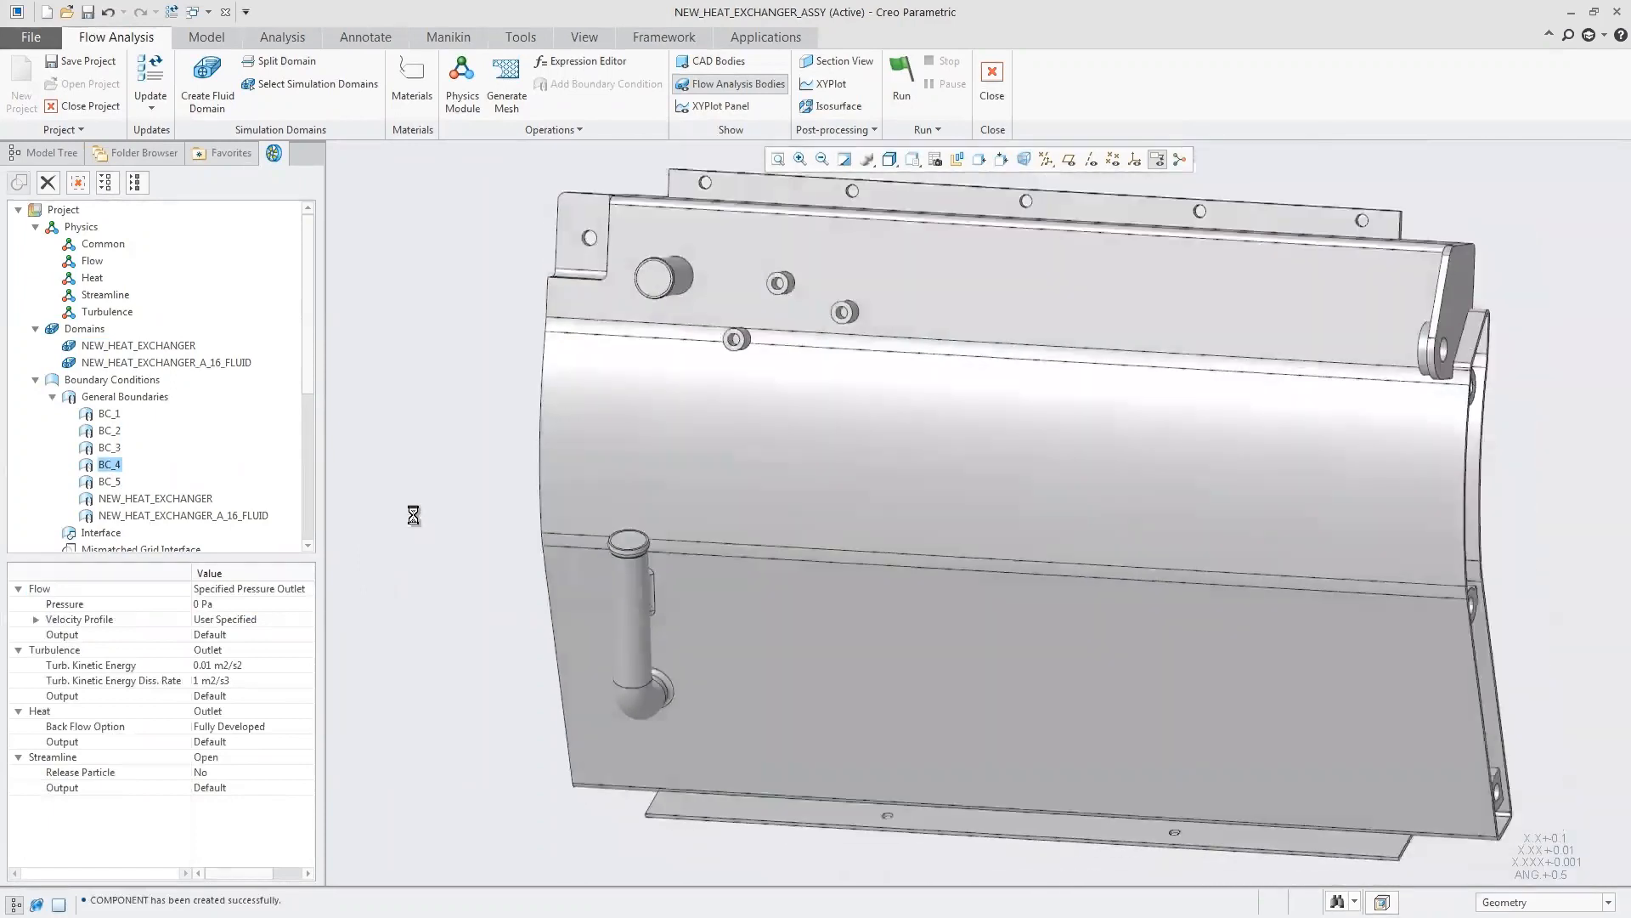
left_click(183, 497)
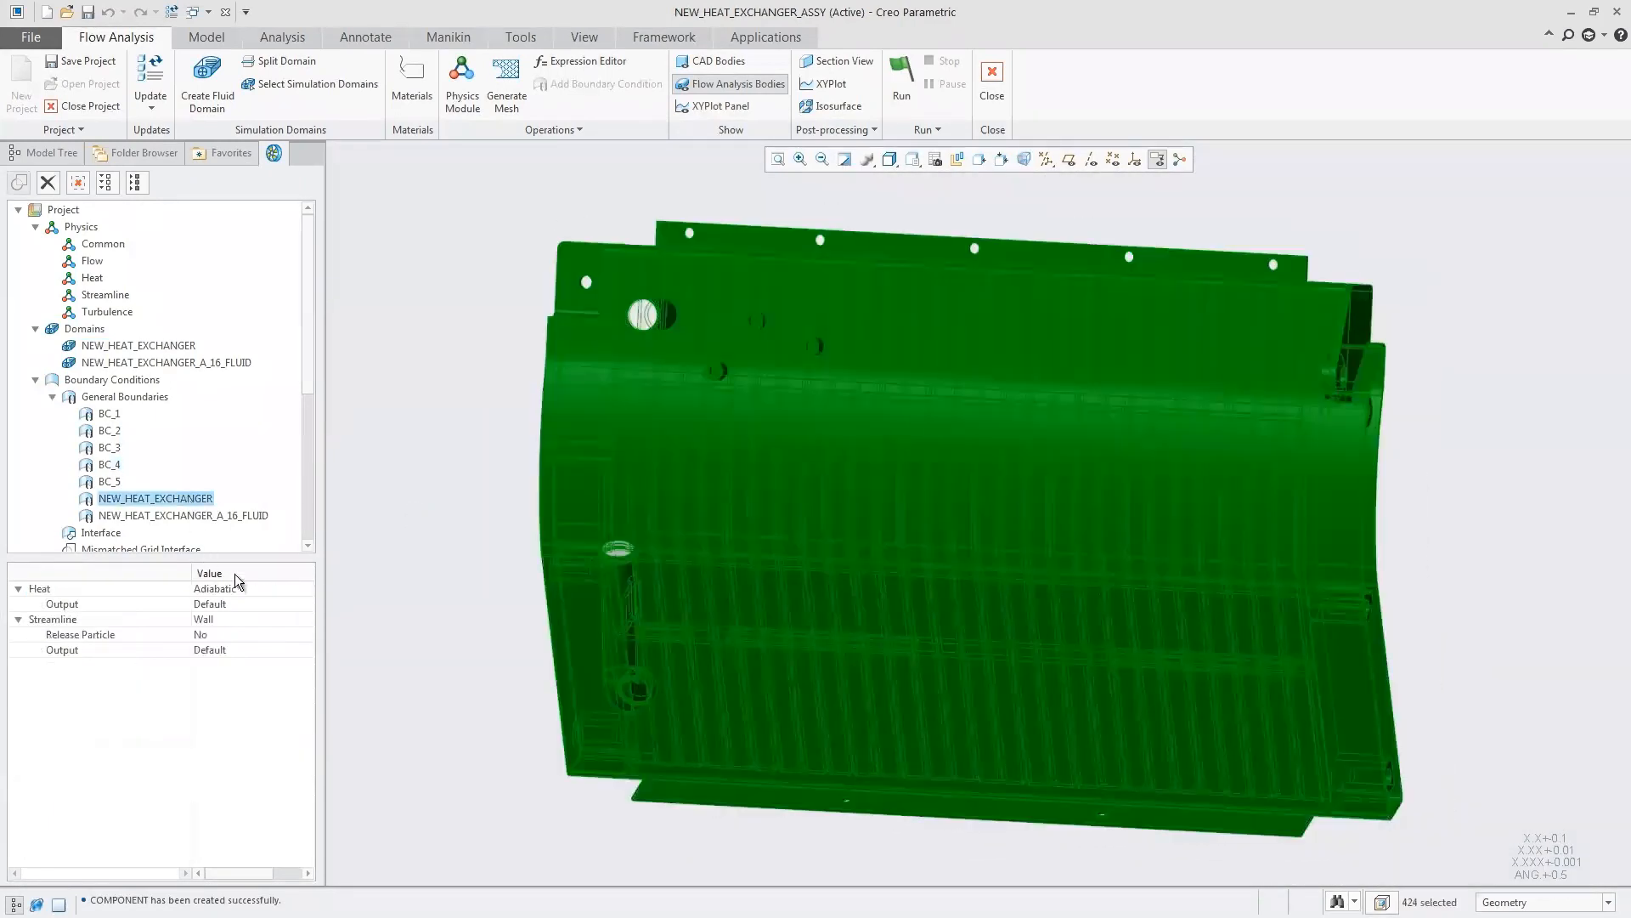
left_click(241, 588)
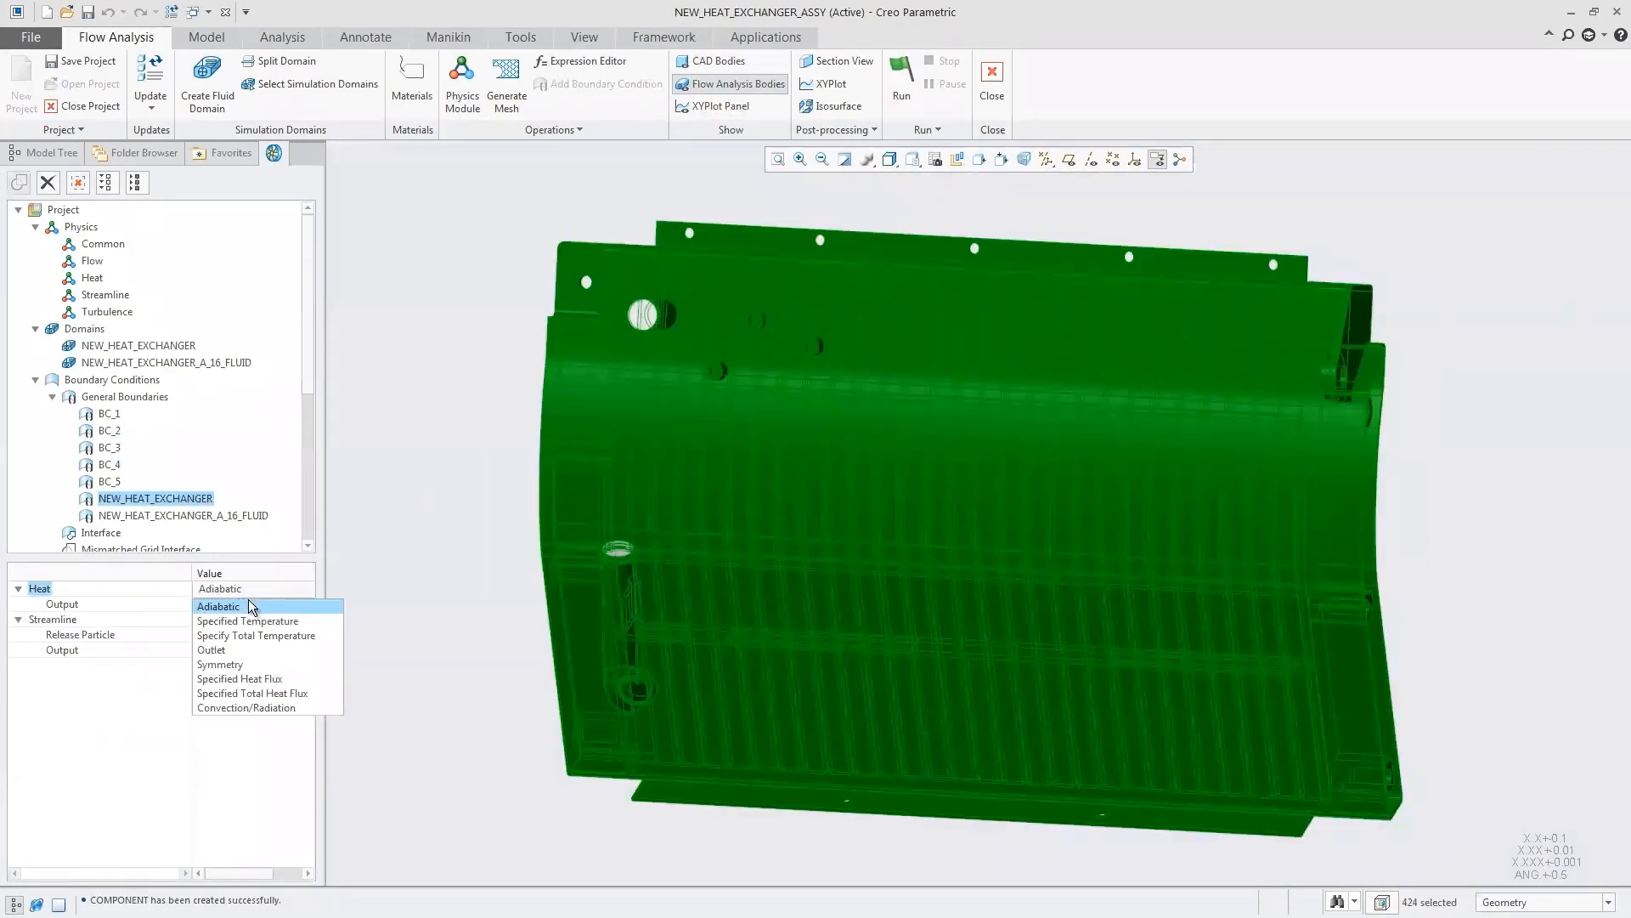
left_click(256, 707)
left_click(35, 604)
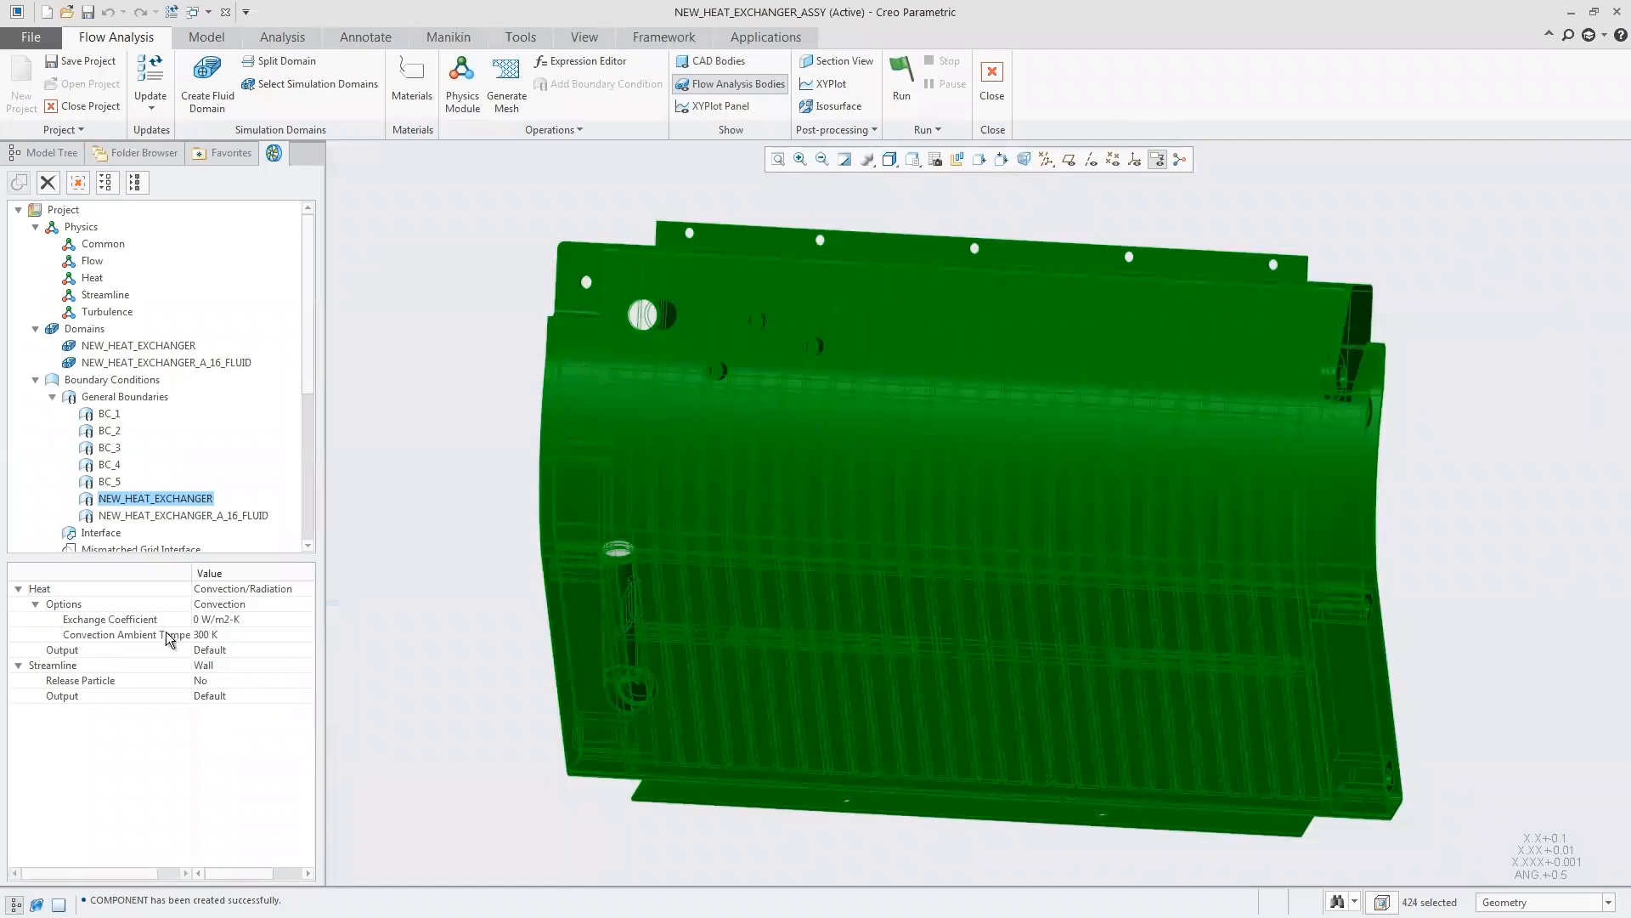
- Give the NEW_HEAT_EXCHANGER boundary an exchange coefficient of 350 W/m2-K and a convection ambient temperature of 263 K
left_click(243, 620)
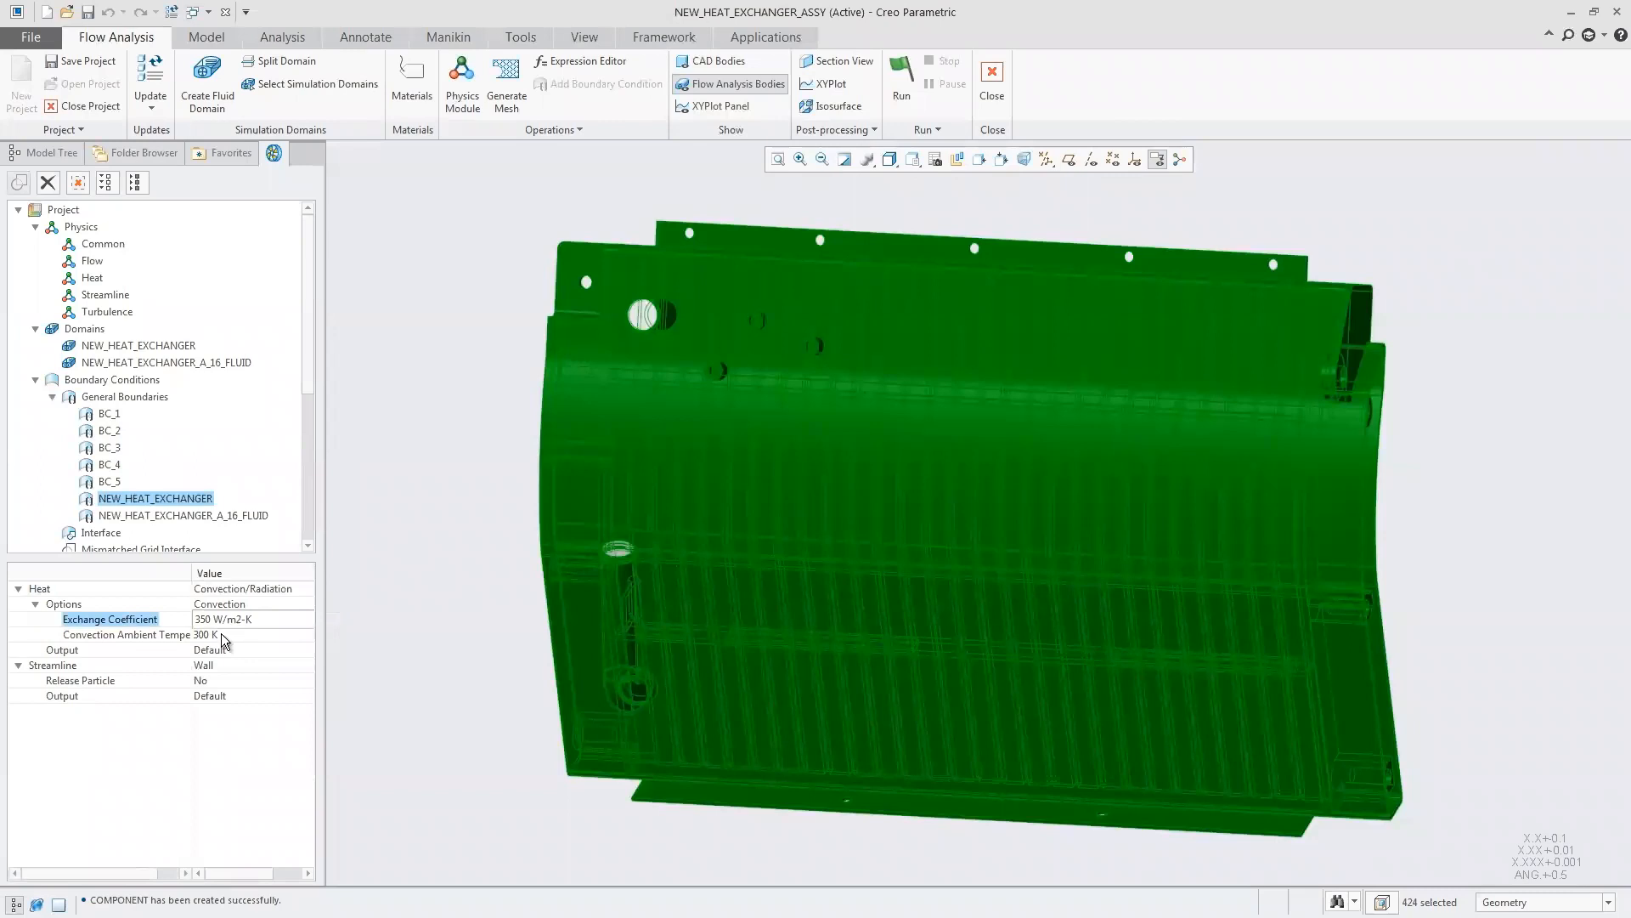
left_click(221, 634)
type("263")
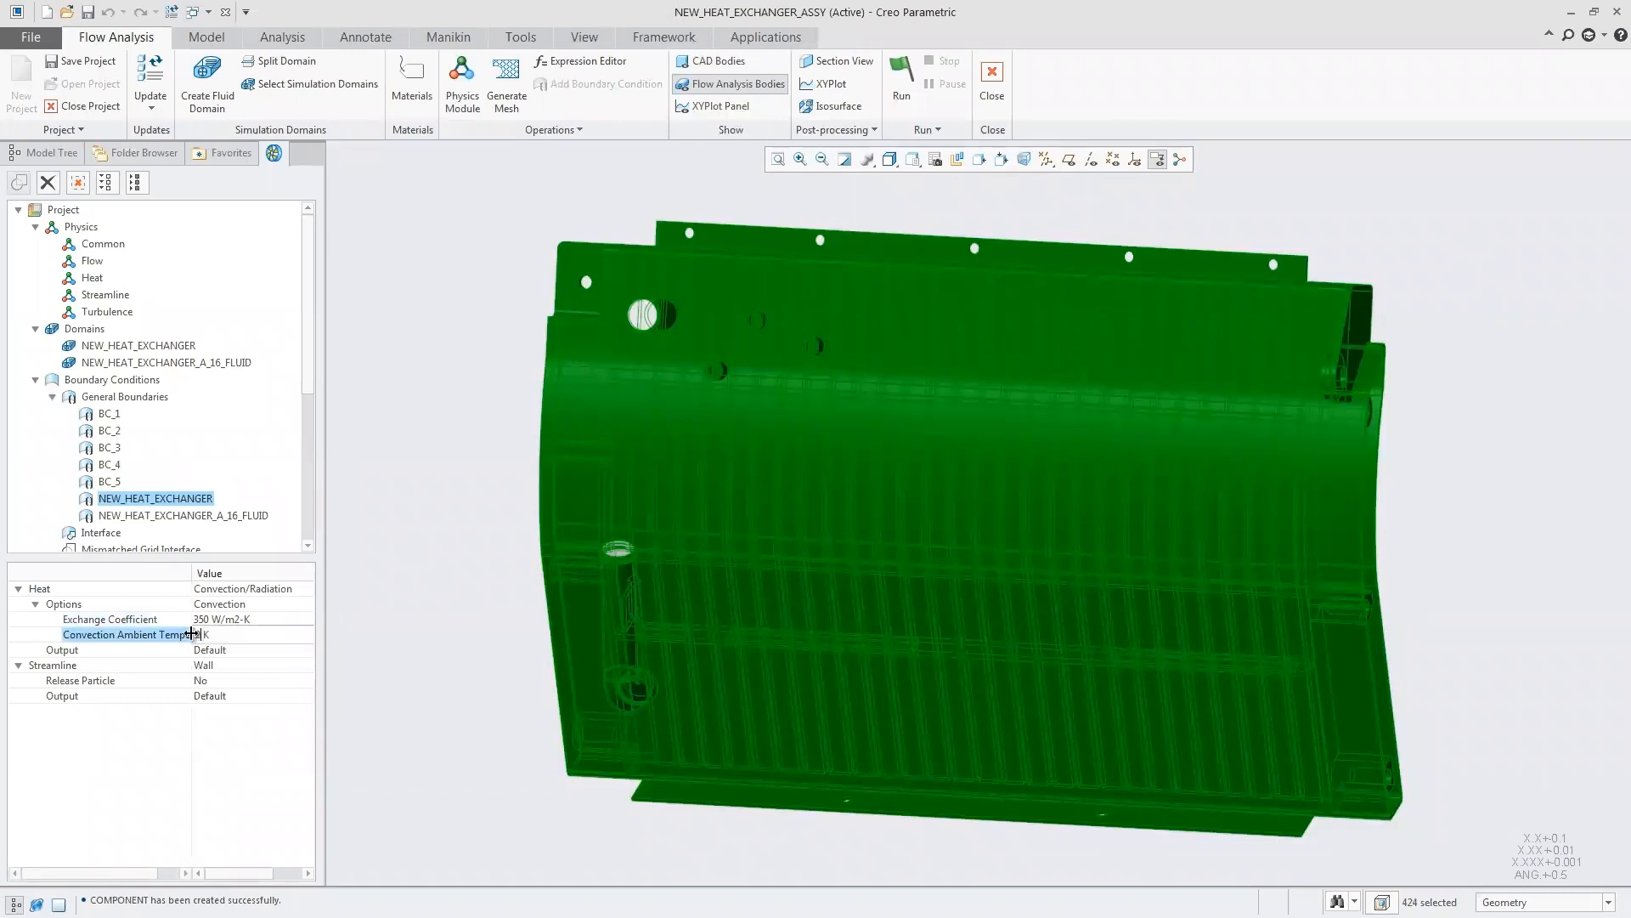
left_click(353, 613)
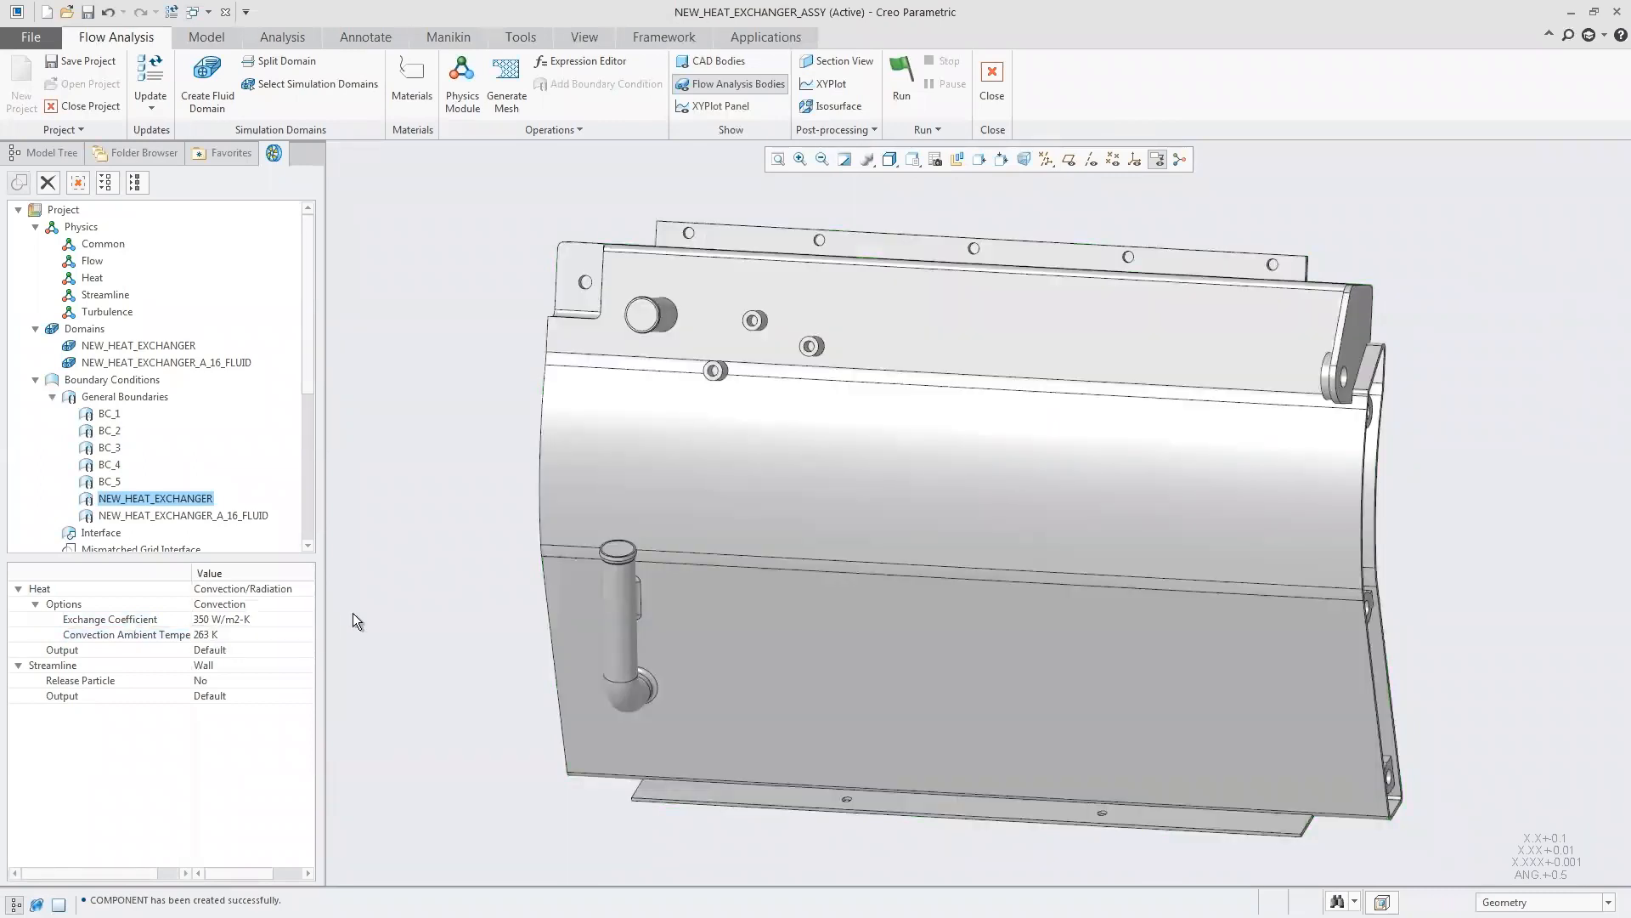
- Generate the simulation mesh and hide the flow analysis bodies
left_click(497, 73)
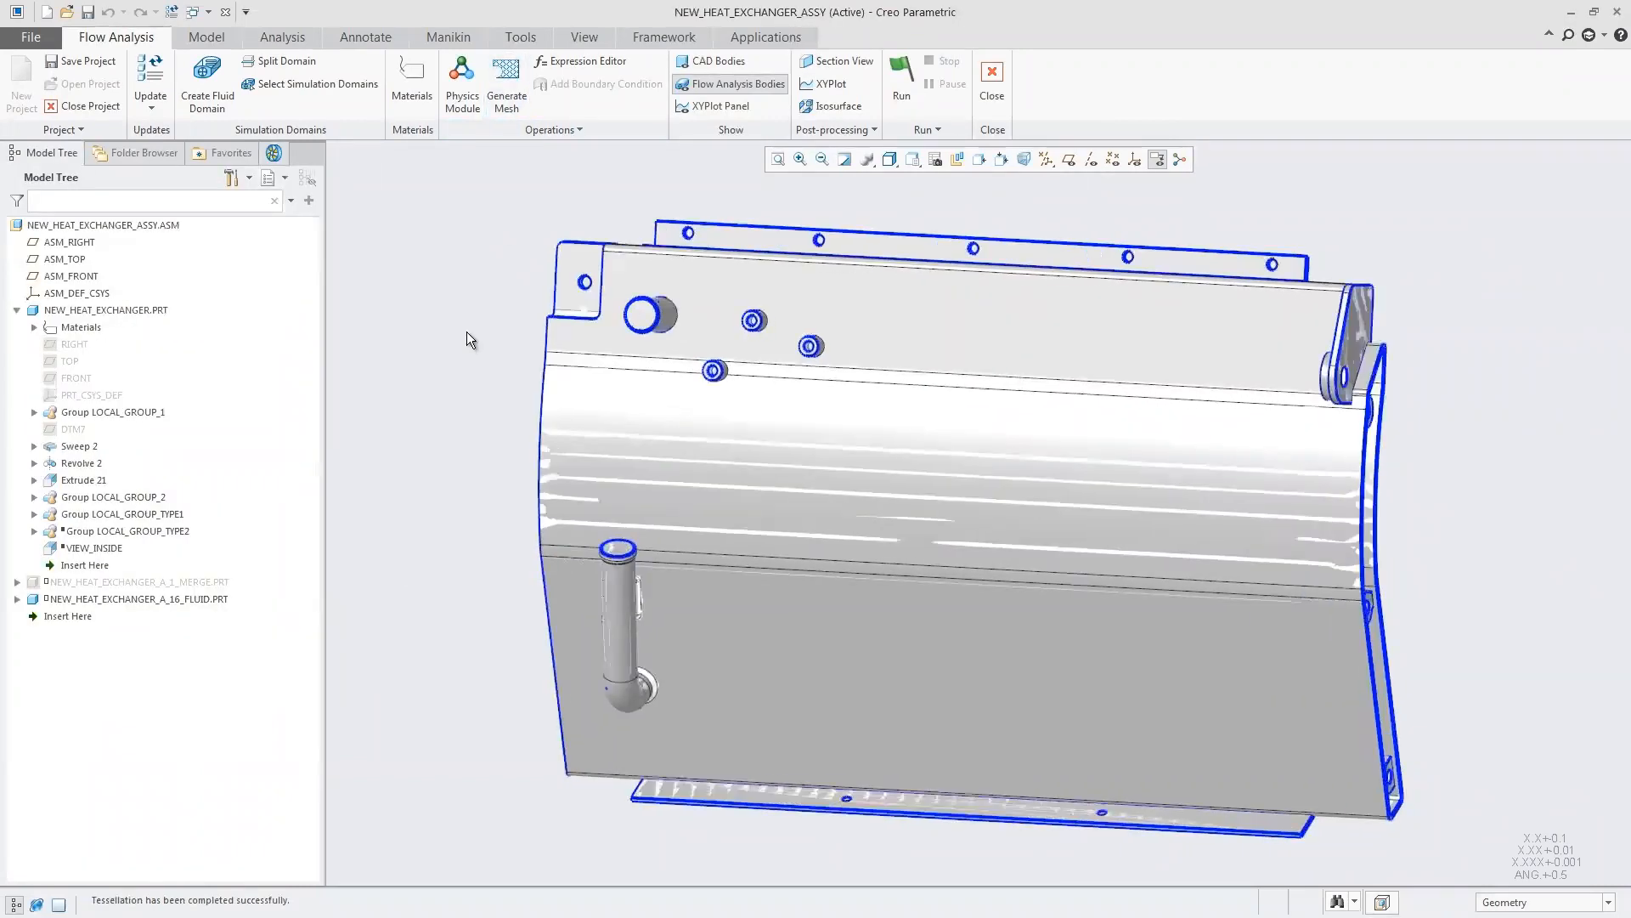
left_click(275, 154)
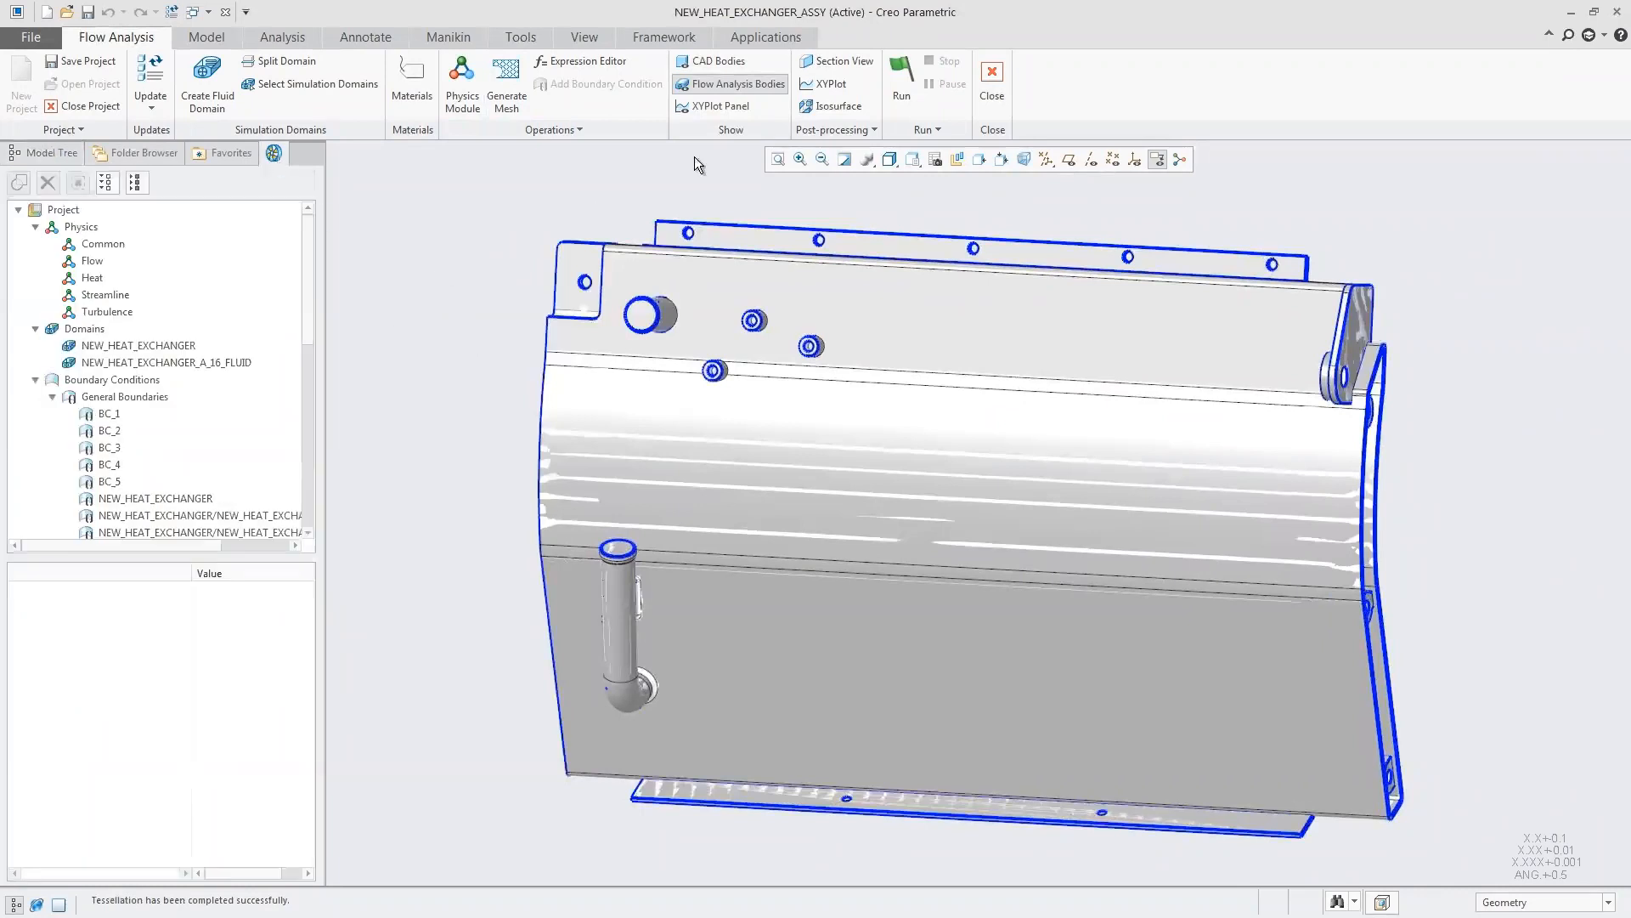
left_click(732, 85)
- Show the mesh grid on the NEW_HEAT_EXCHANGER results boundary for inspection, and switch it off again
left_click_drag(308, 272, 311, 405)
scroll(308, 446, "down", 1)
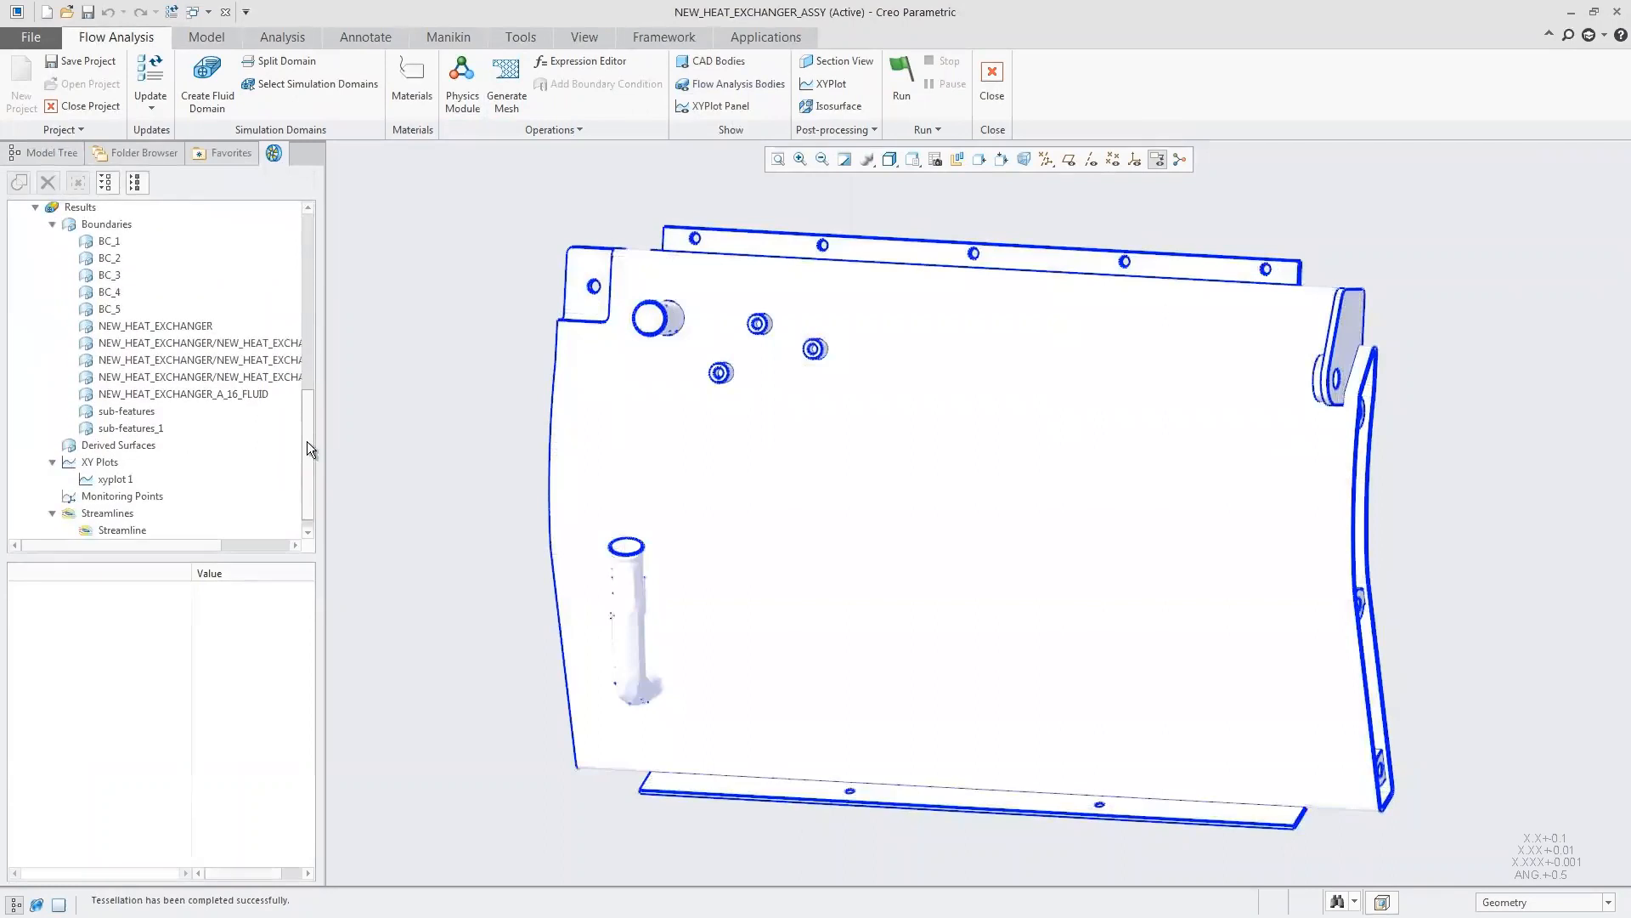
left_click(175, 329)
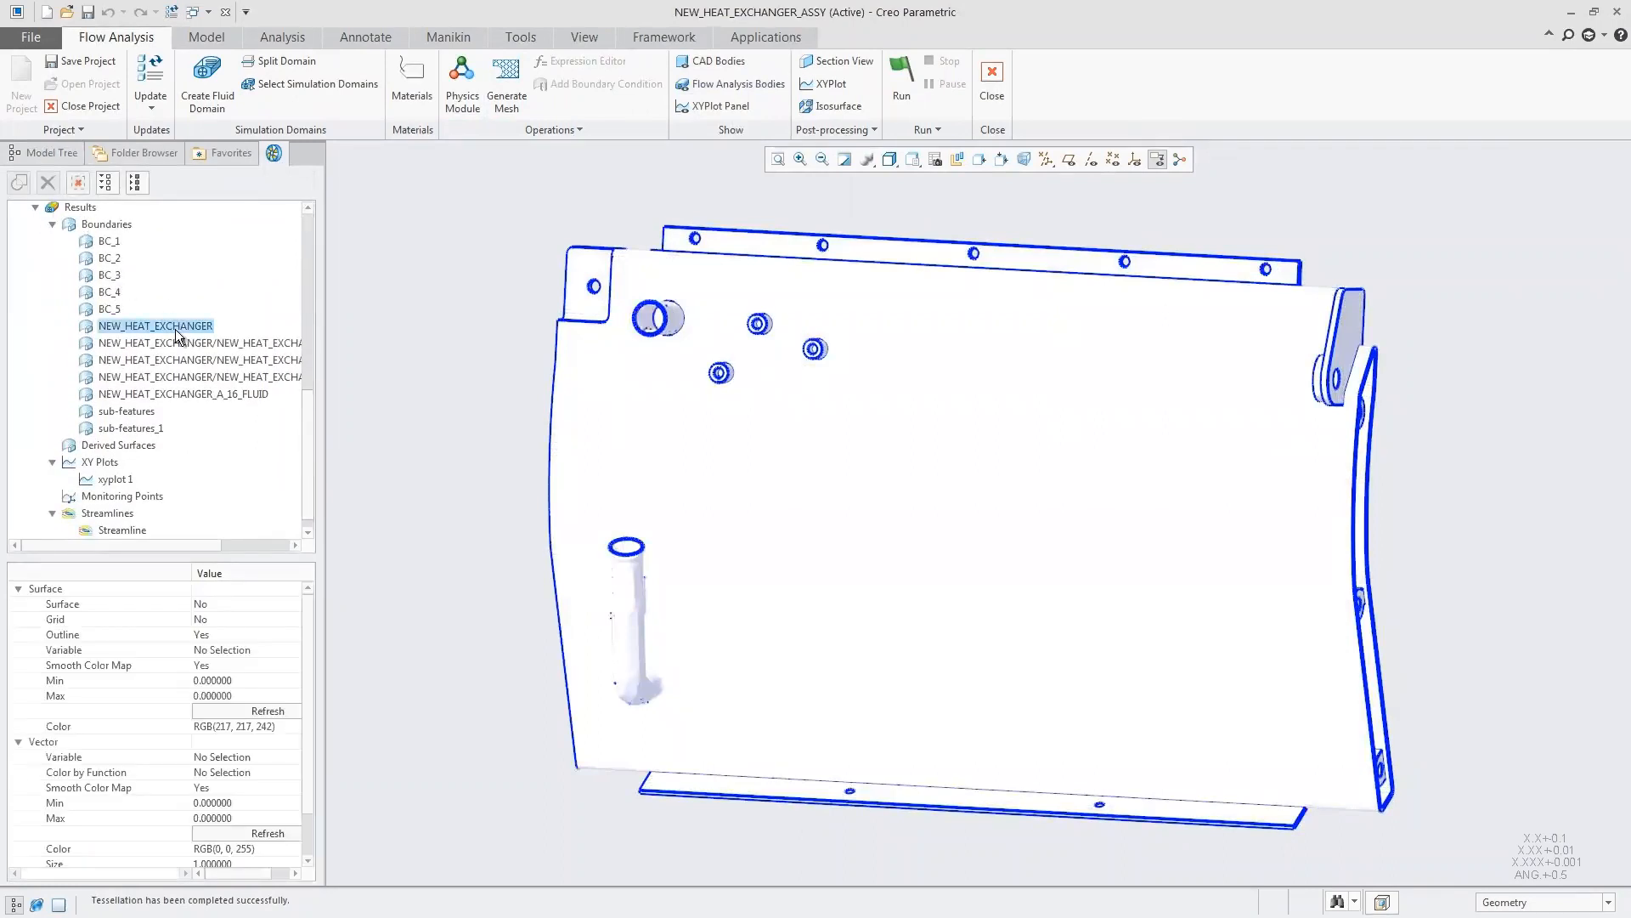
left_click(227, 615)
left_click(236, 618)
left_click(236, 637)
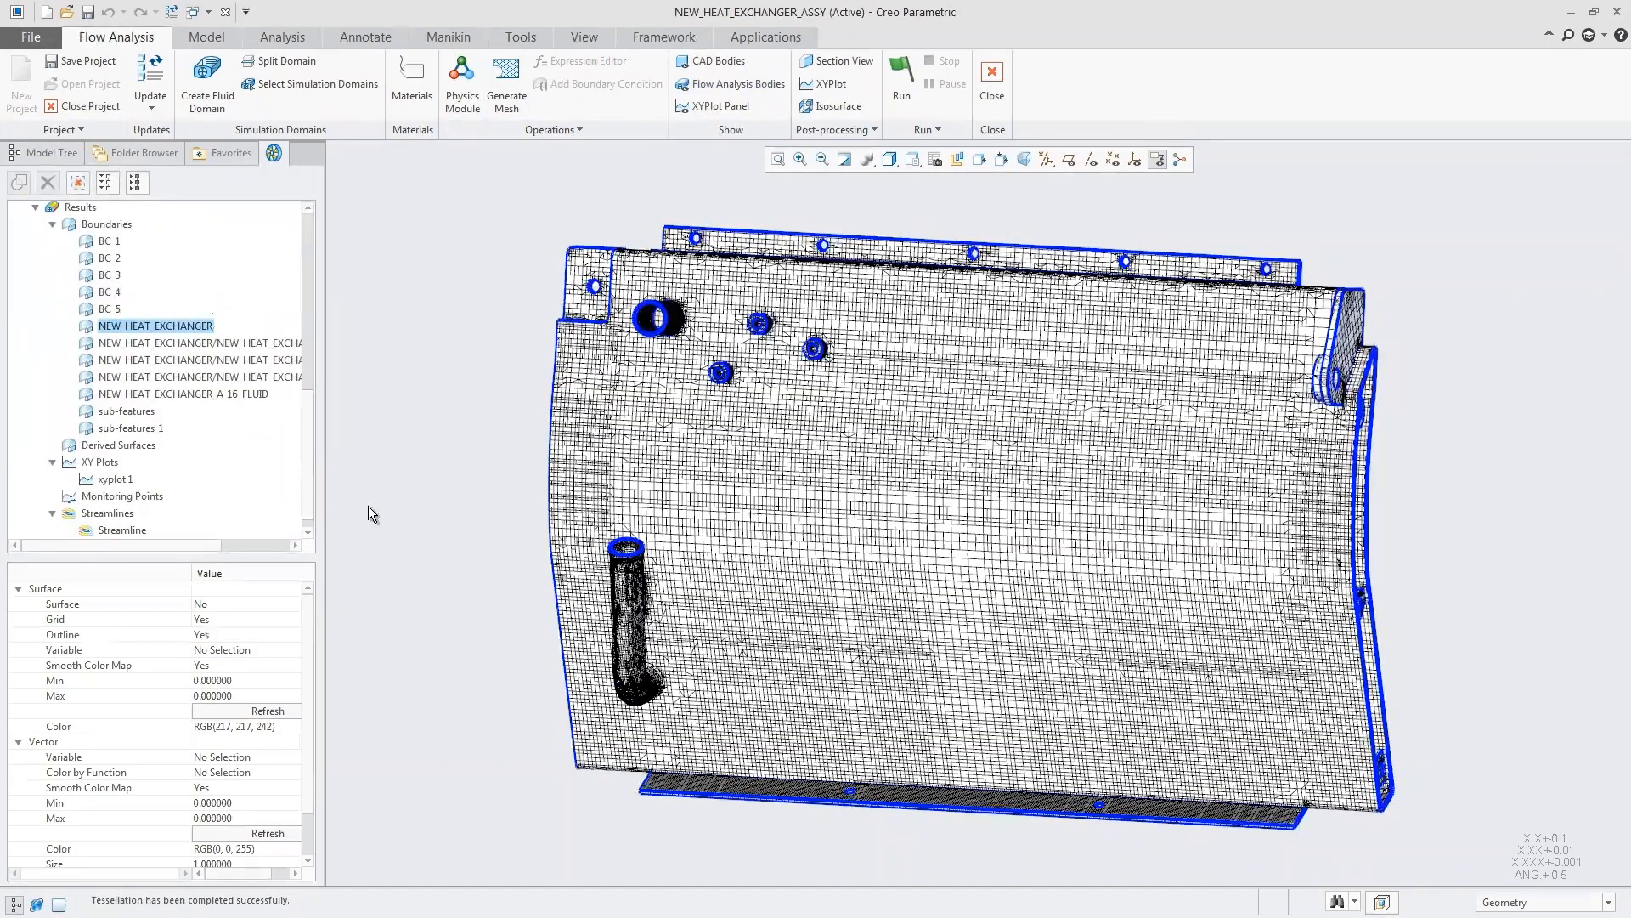
left_click(235, 620)
left_click(223, 654)
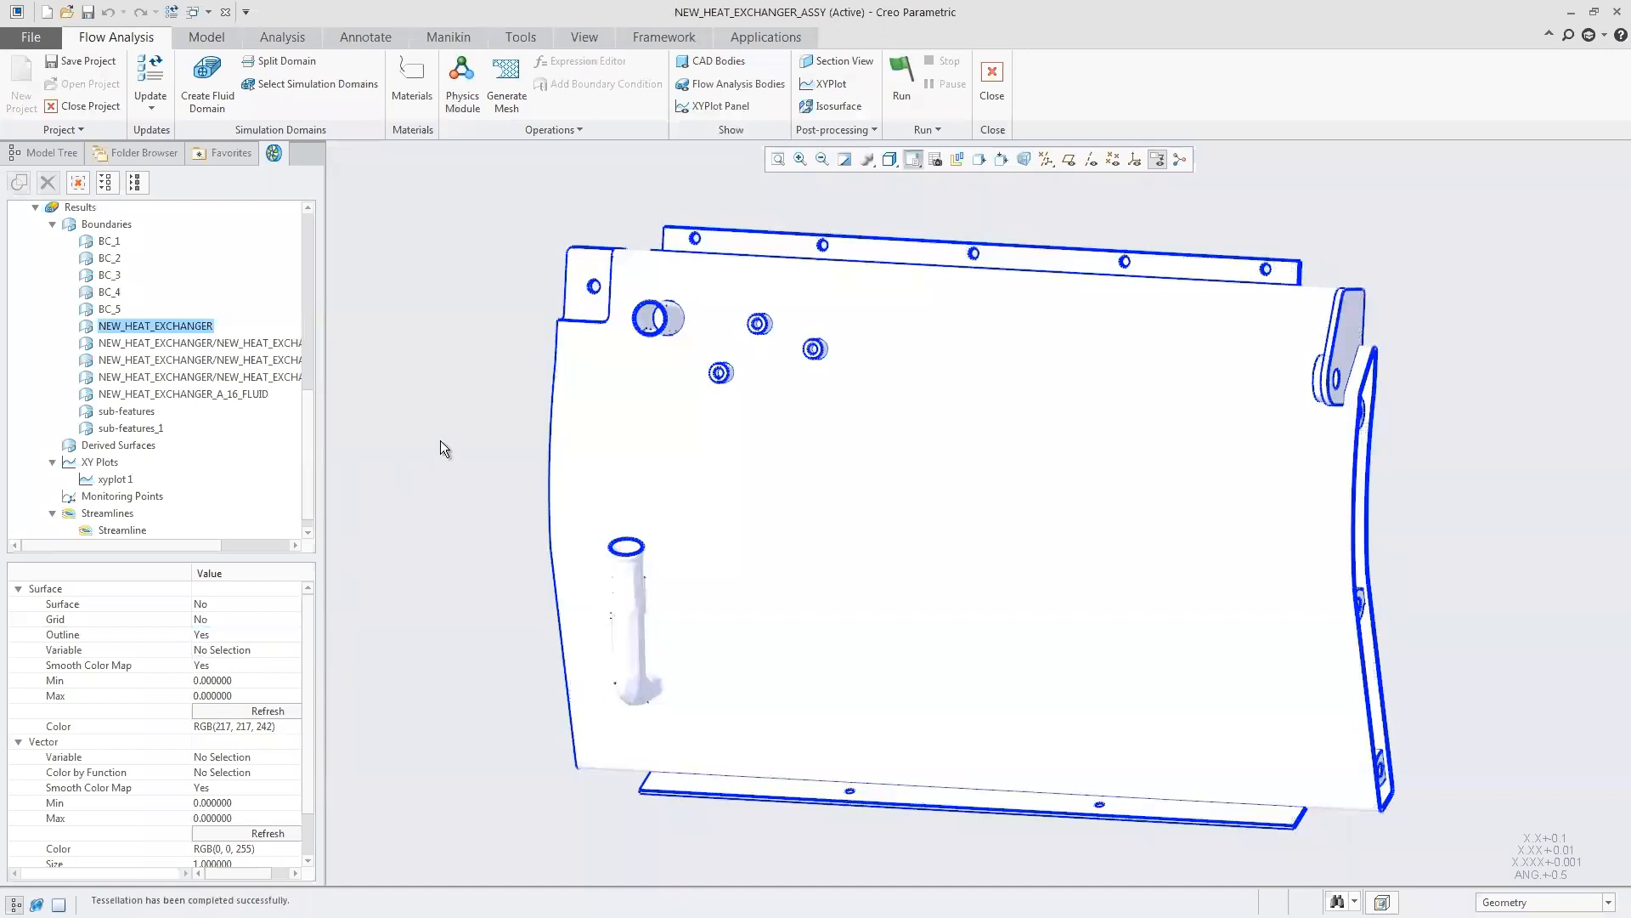
- Show the XY plot panel and run the simulation
key("ctrl+d")
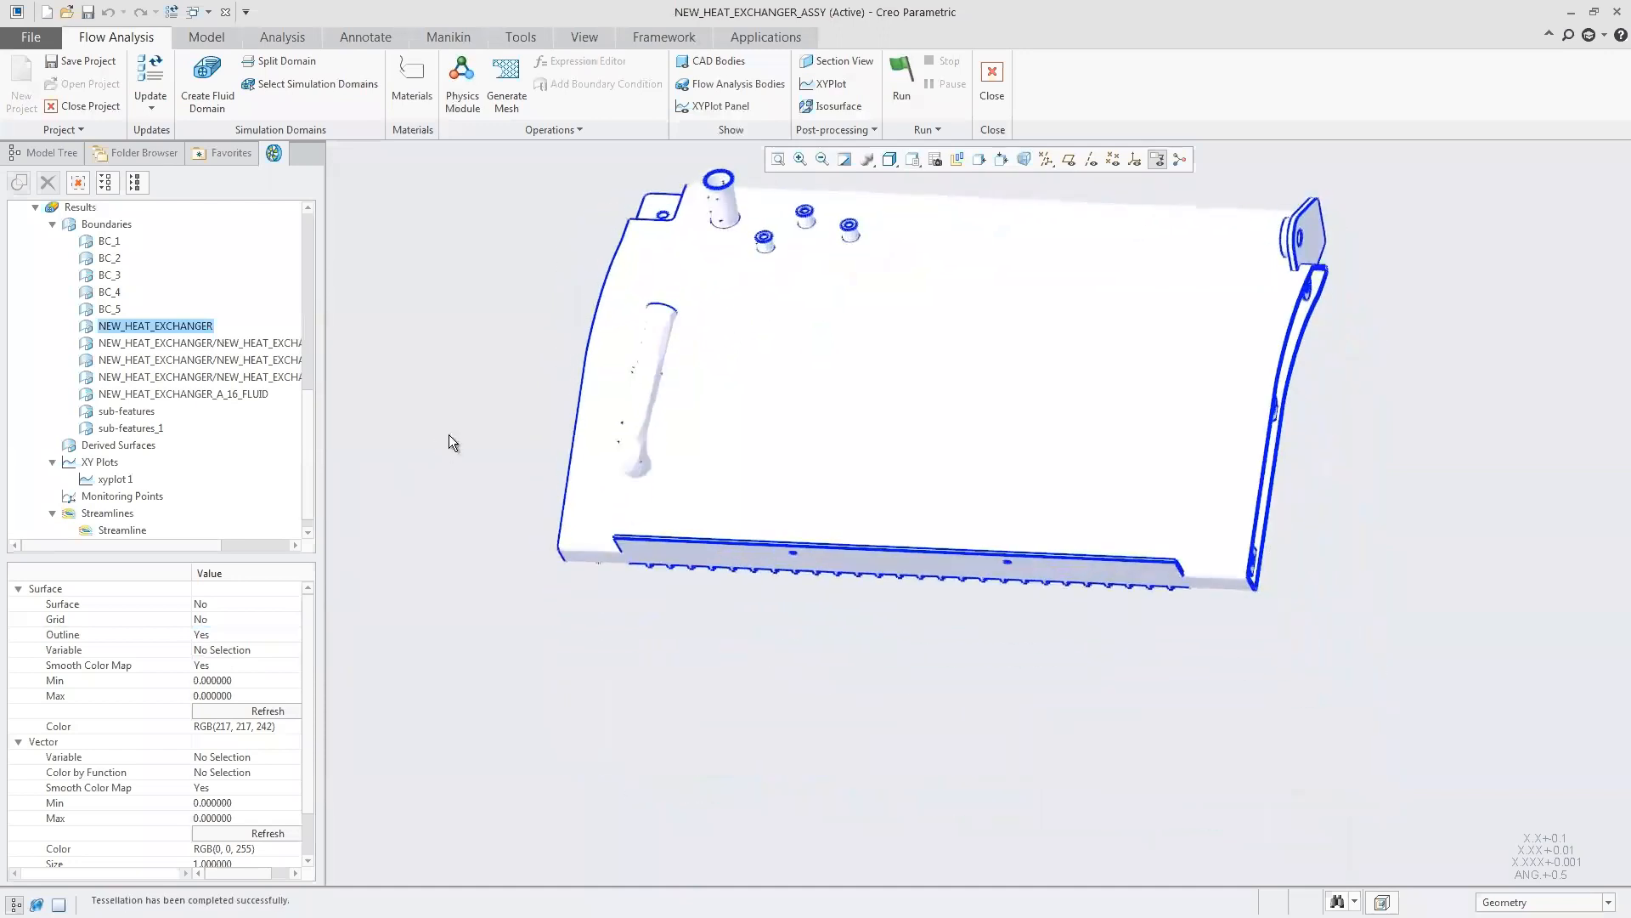
left_click(710, 105)
left_click(900, 76)
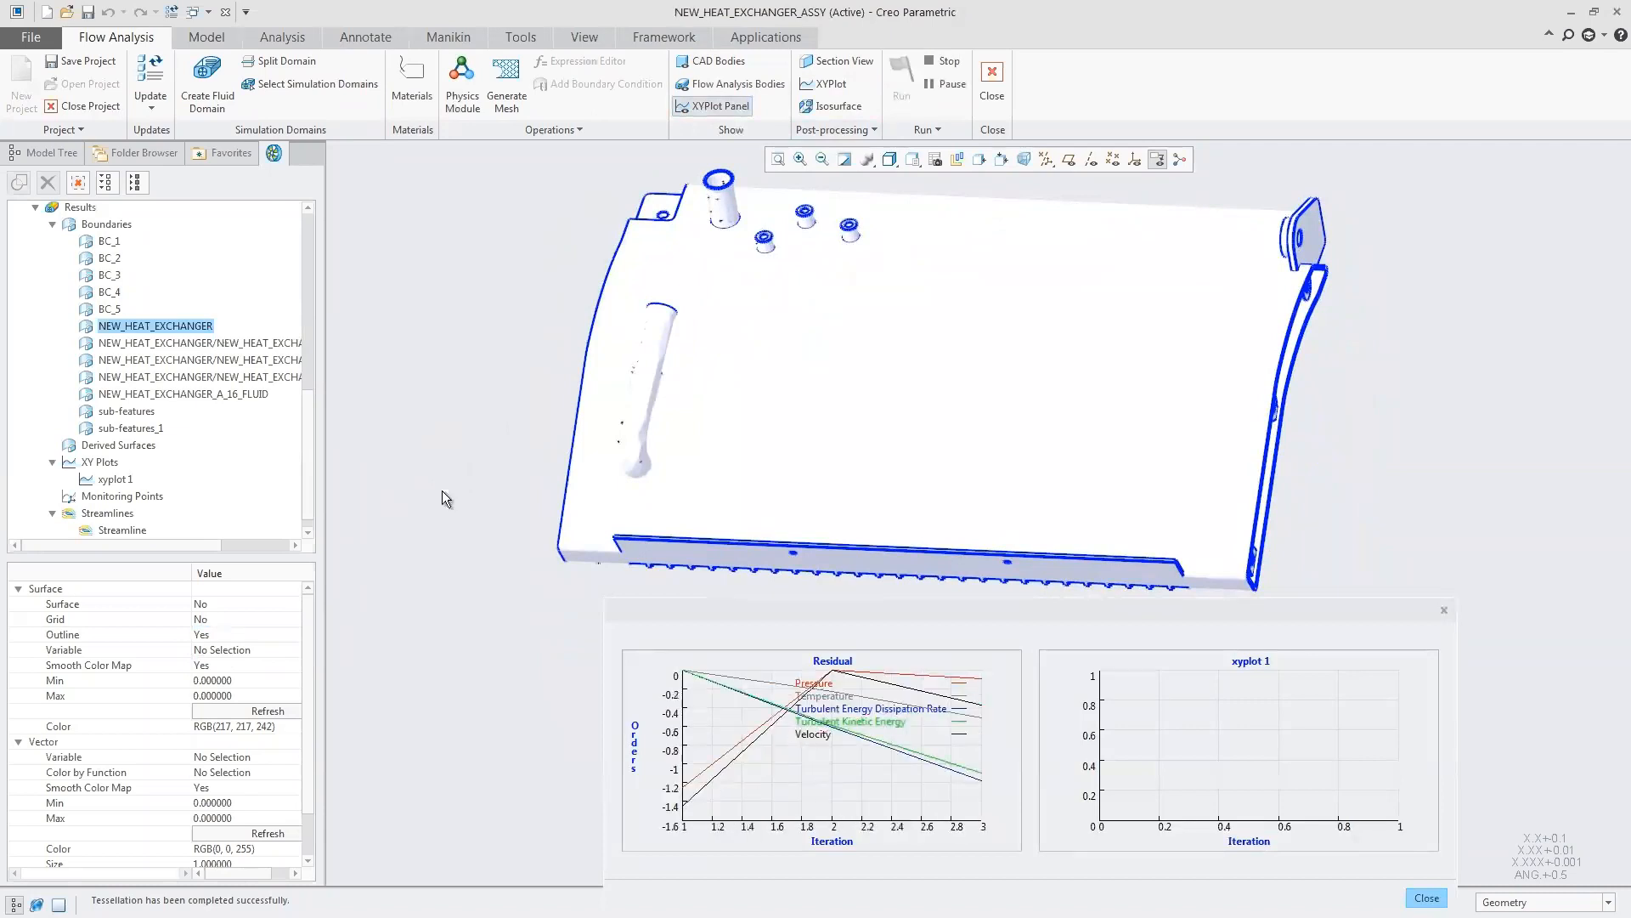
- Color the streamlines by the Temperature: [K] : Heat variable and set their animation time size to 0.03
scroll(308, 433, "down", 1)
left_click(121, 513)
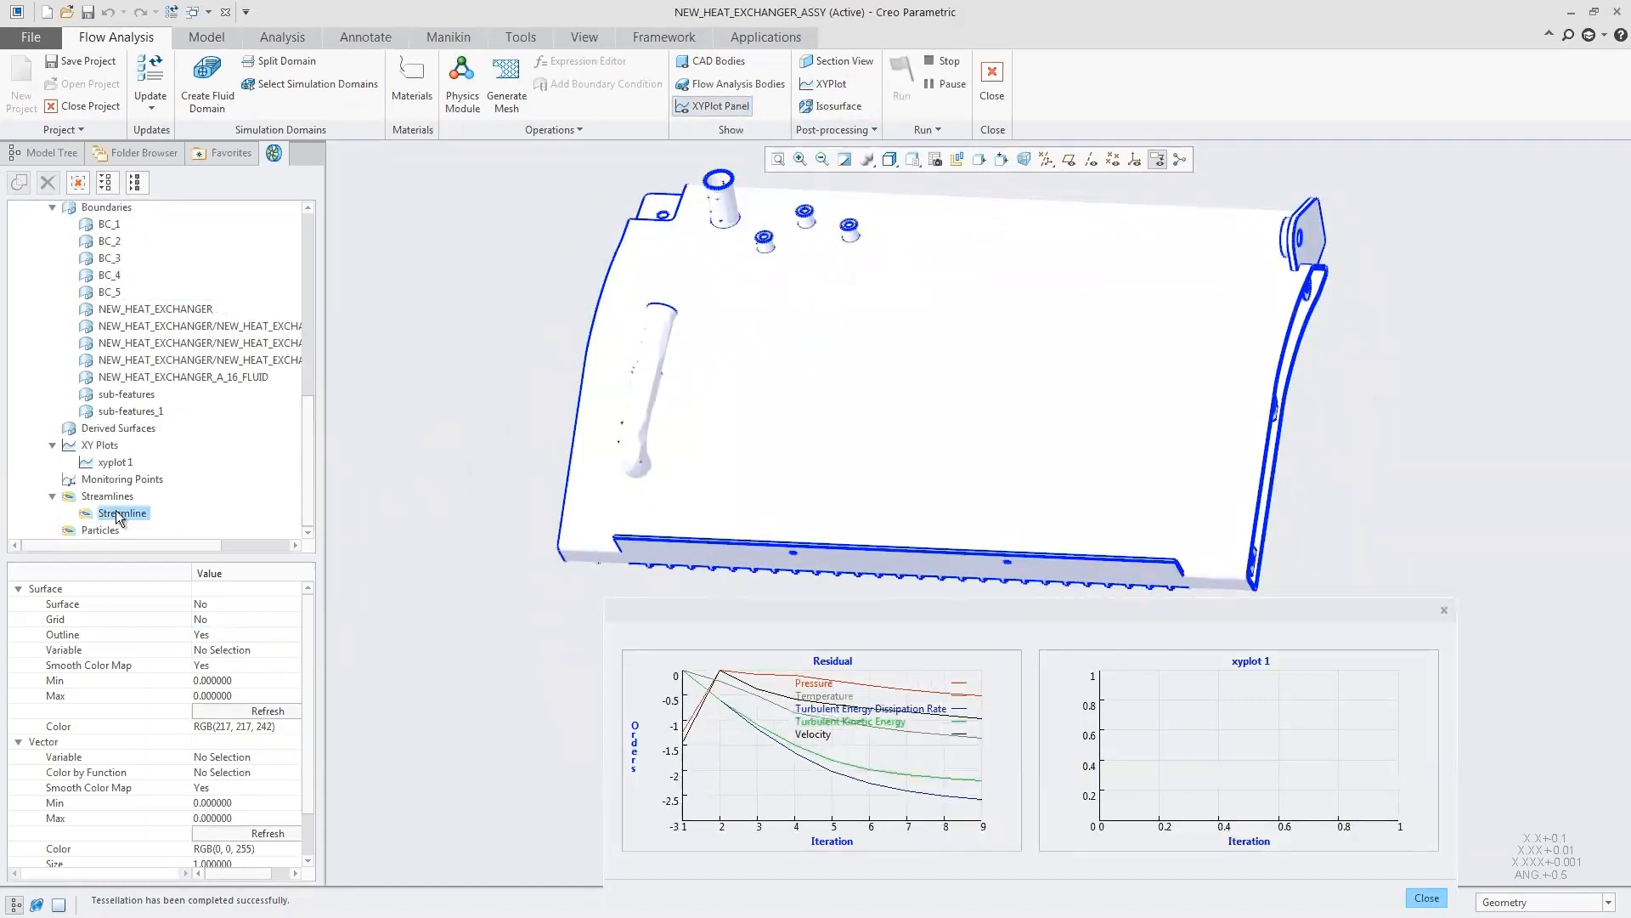
left_click(217, 655)
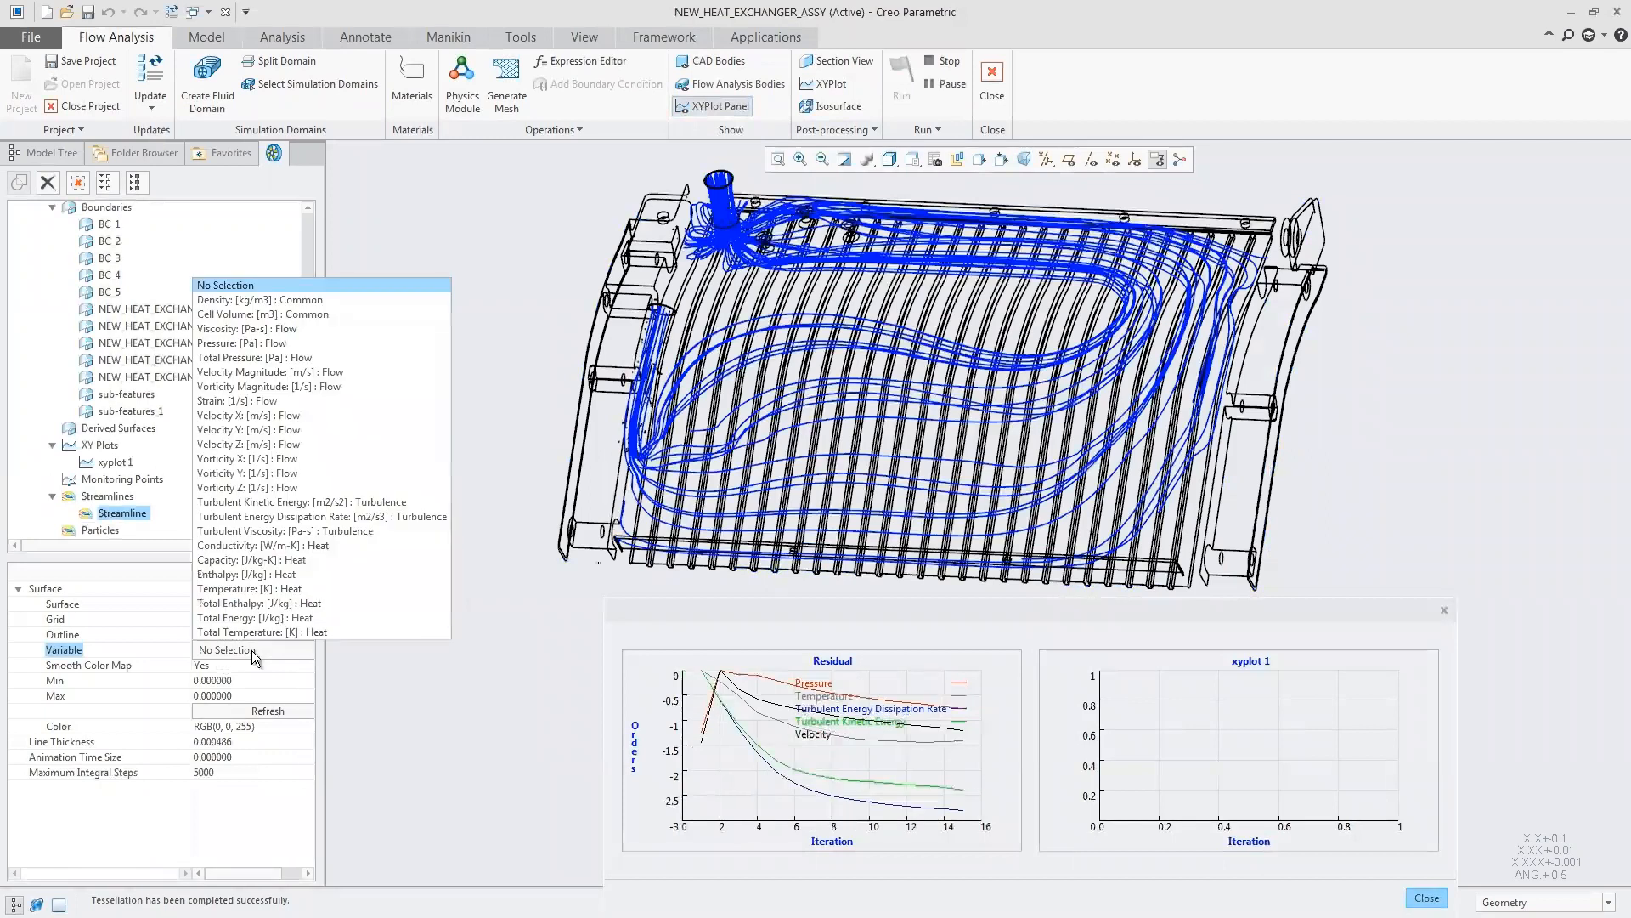
left_click(251, 586)
left_click(244, 757)
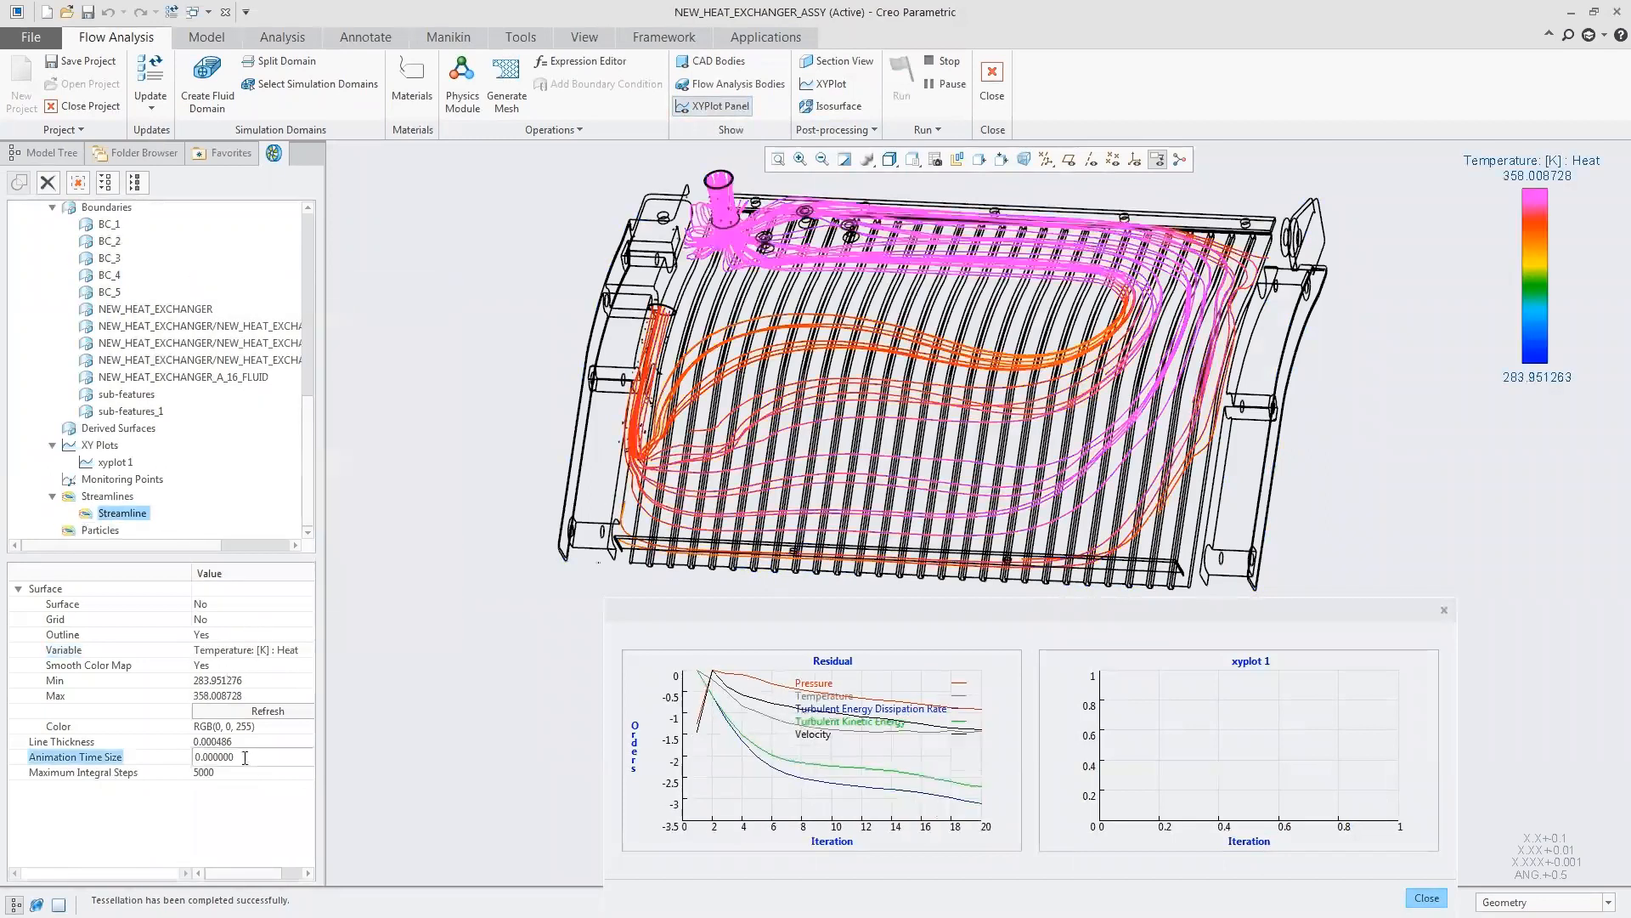
type("0.03")
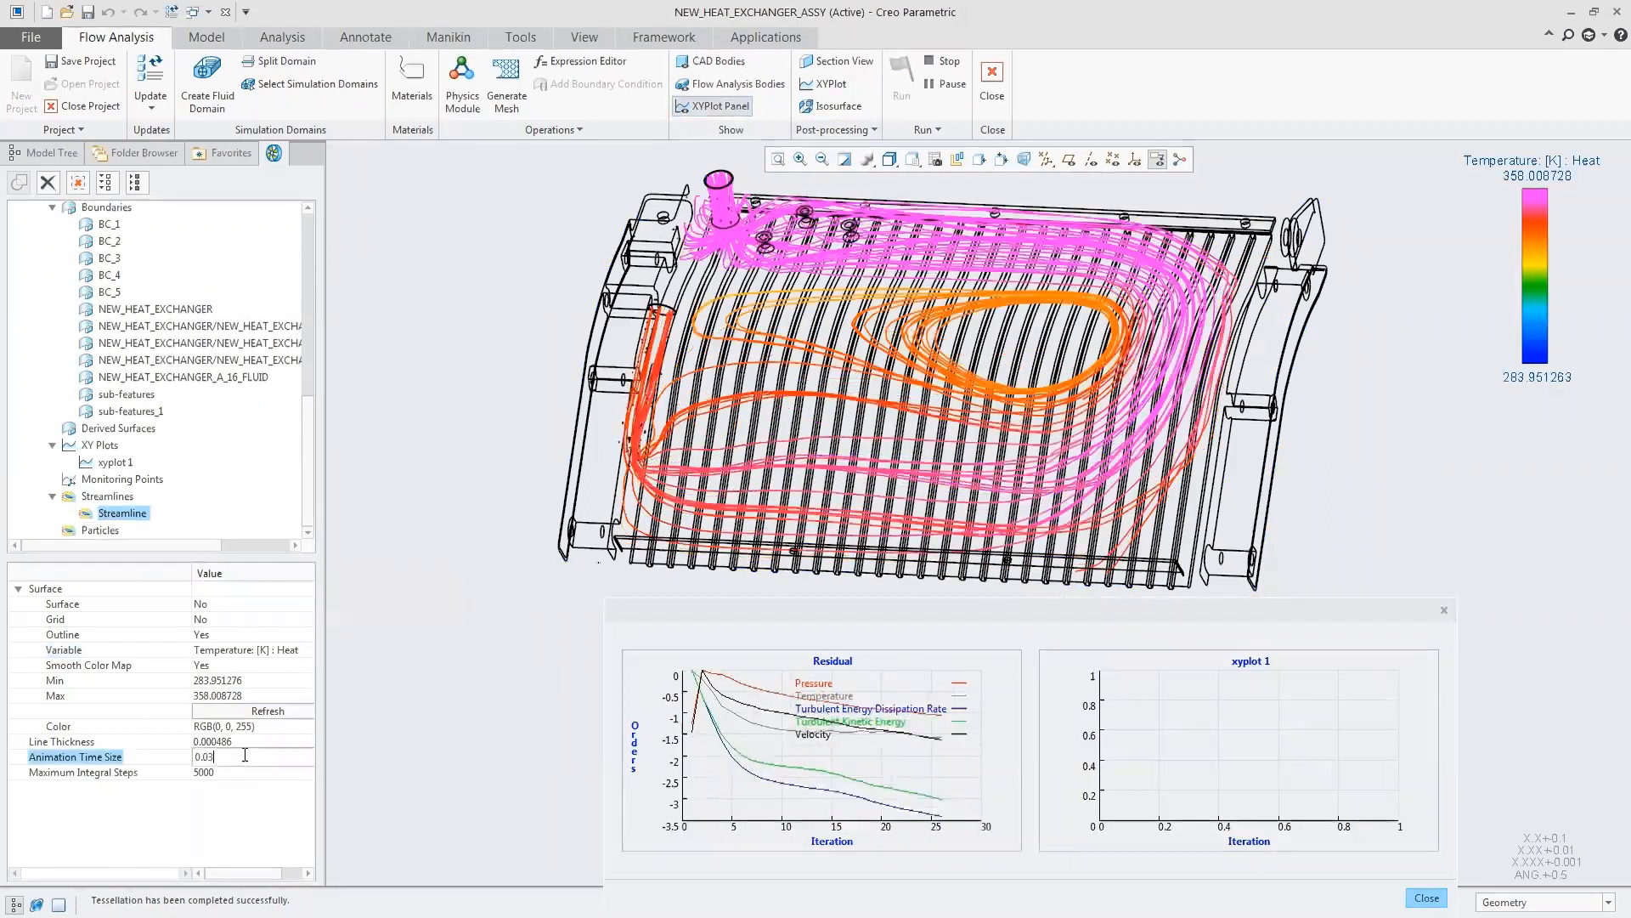
left_click(255, 714)
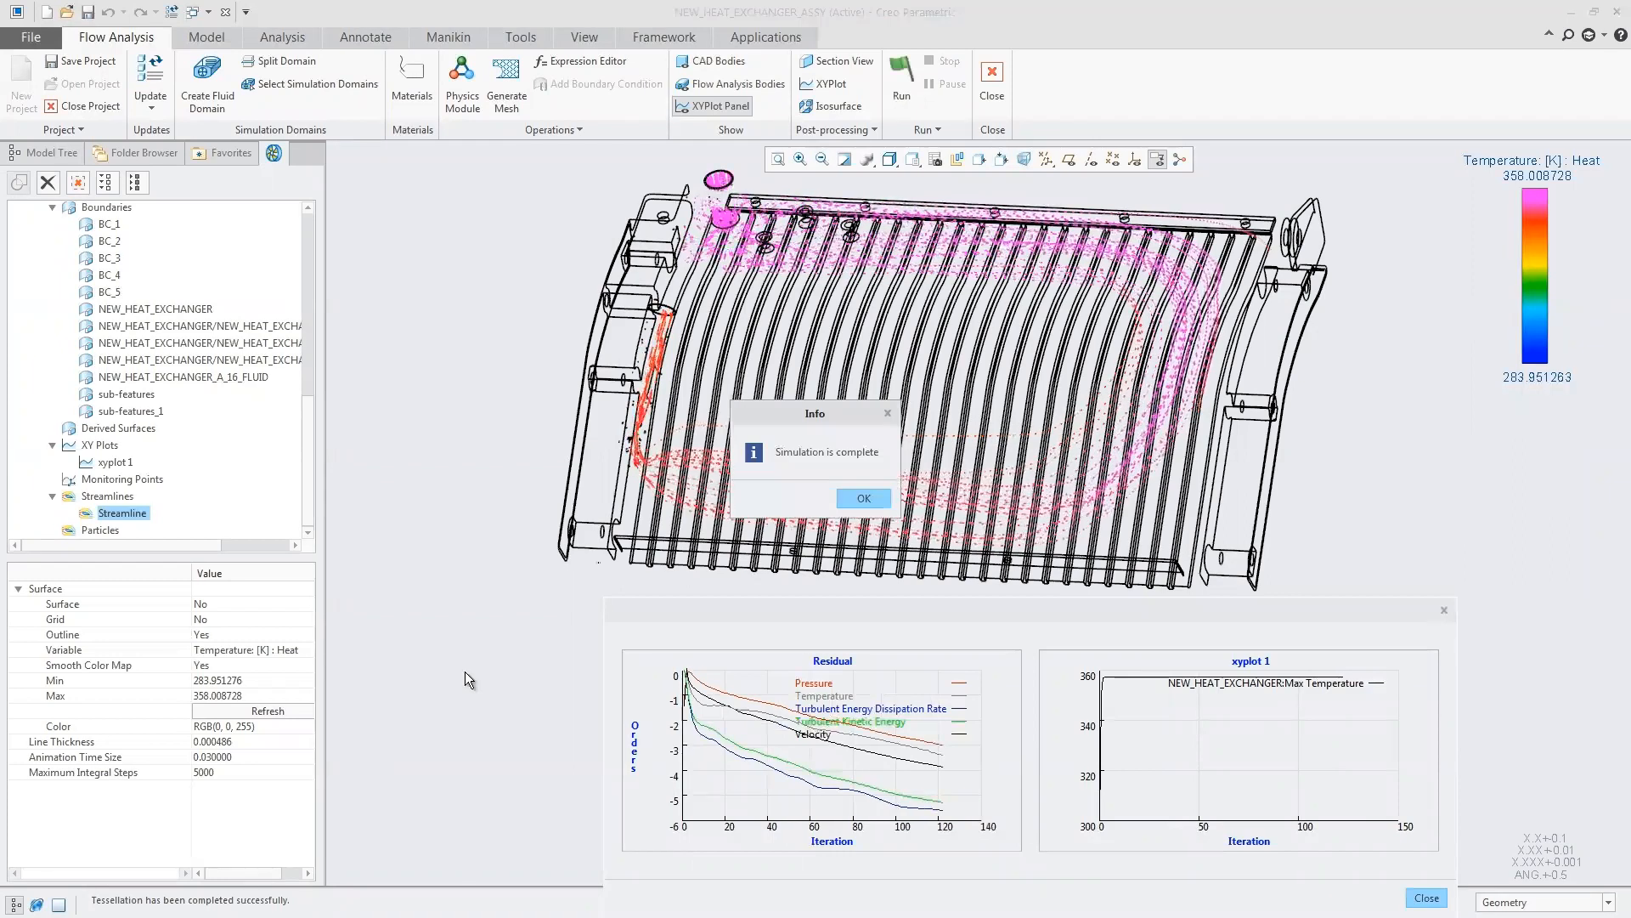
- Dismiss the completion notice and plot panel, and color the streamlines by the Pressure: [Pa] : Flow variable
left_click(861, 500)
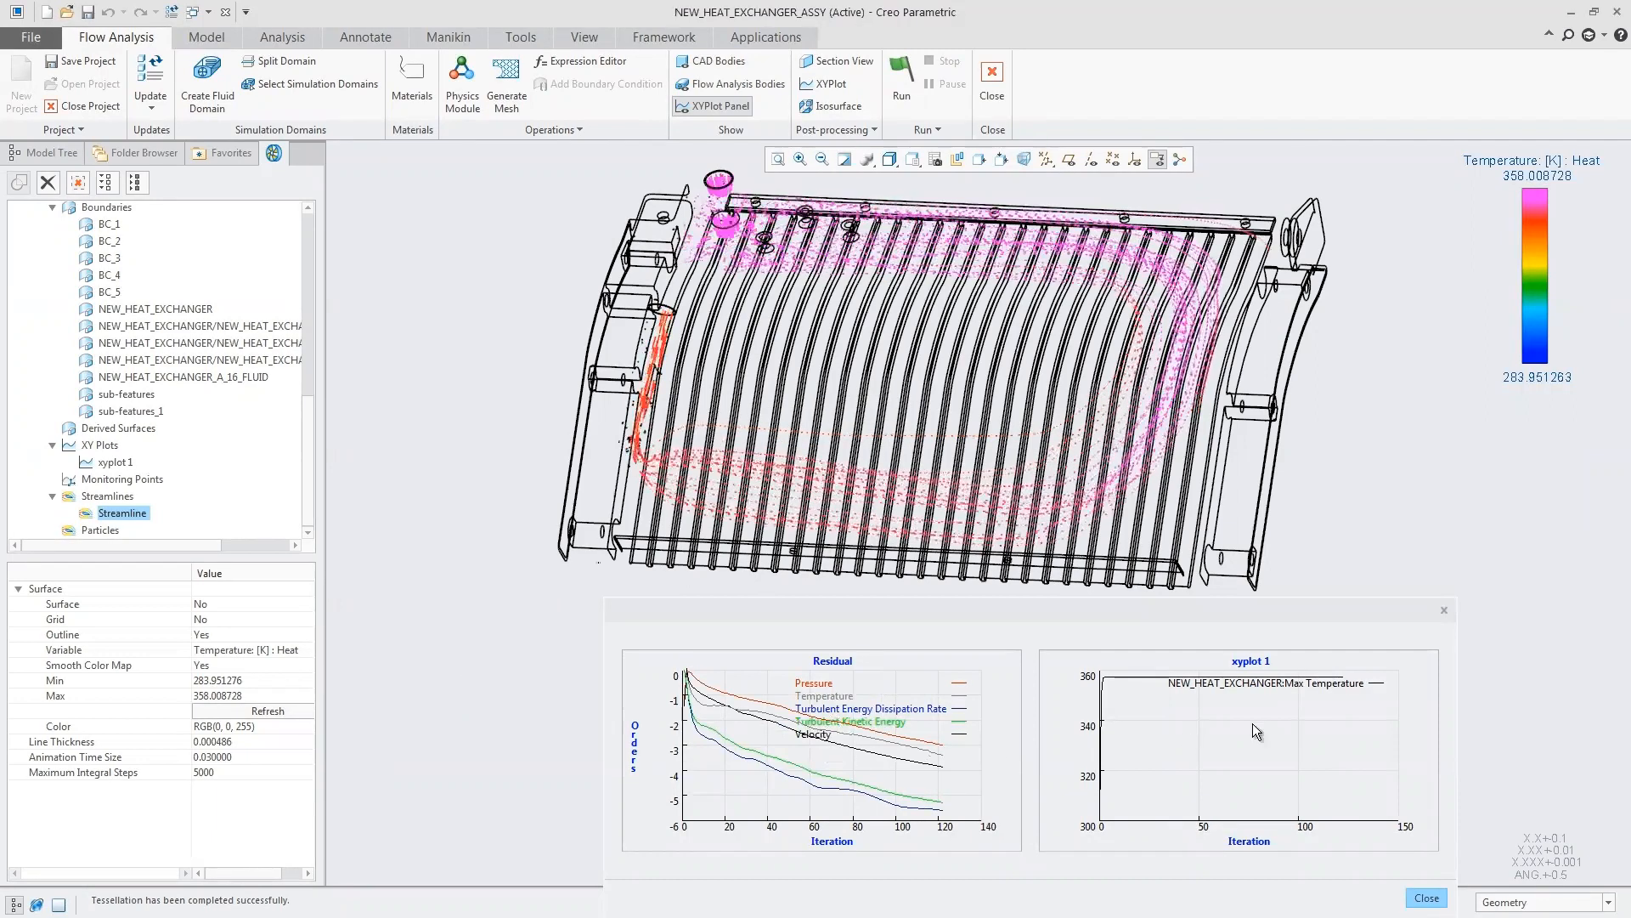
left_click(1427, 898)
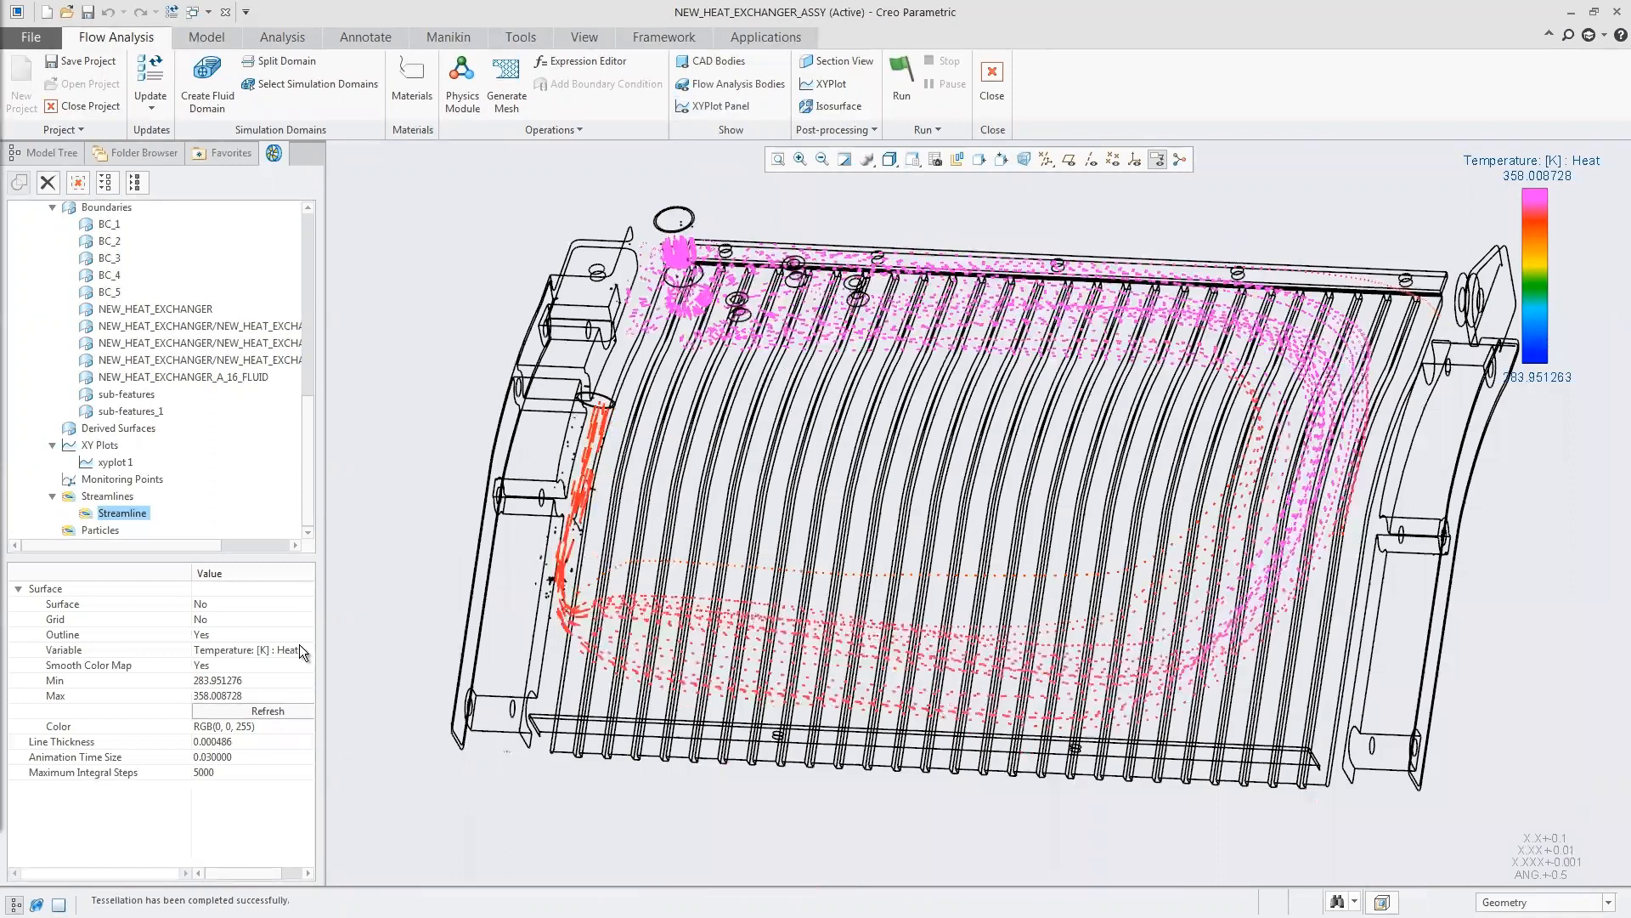
left_click(299, 646)
left_click(258, 343)
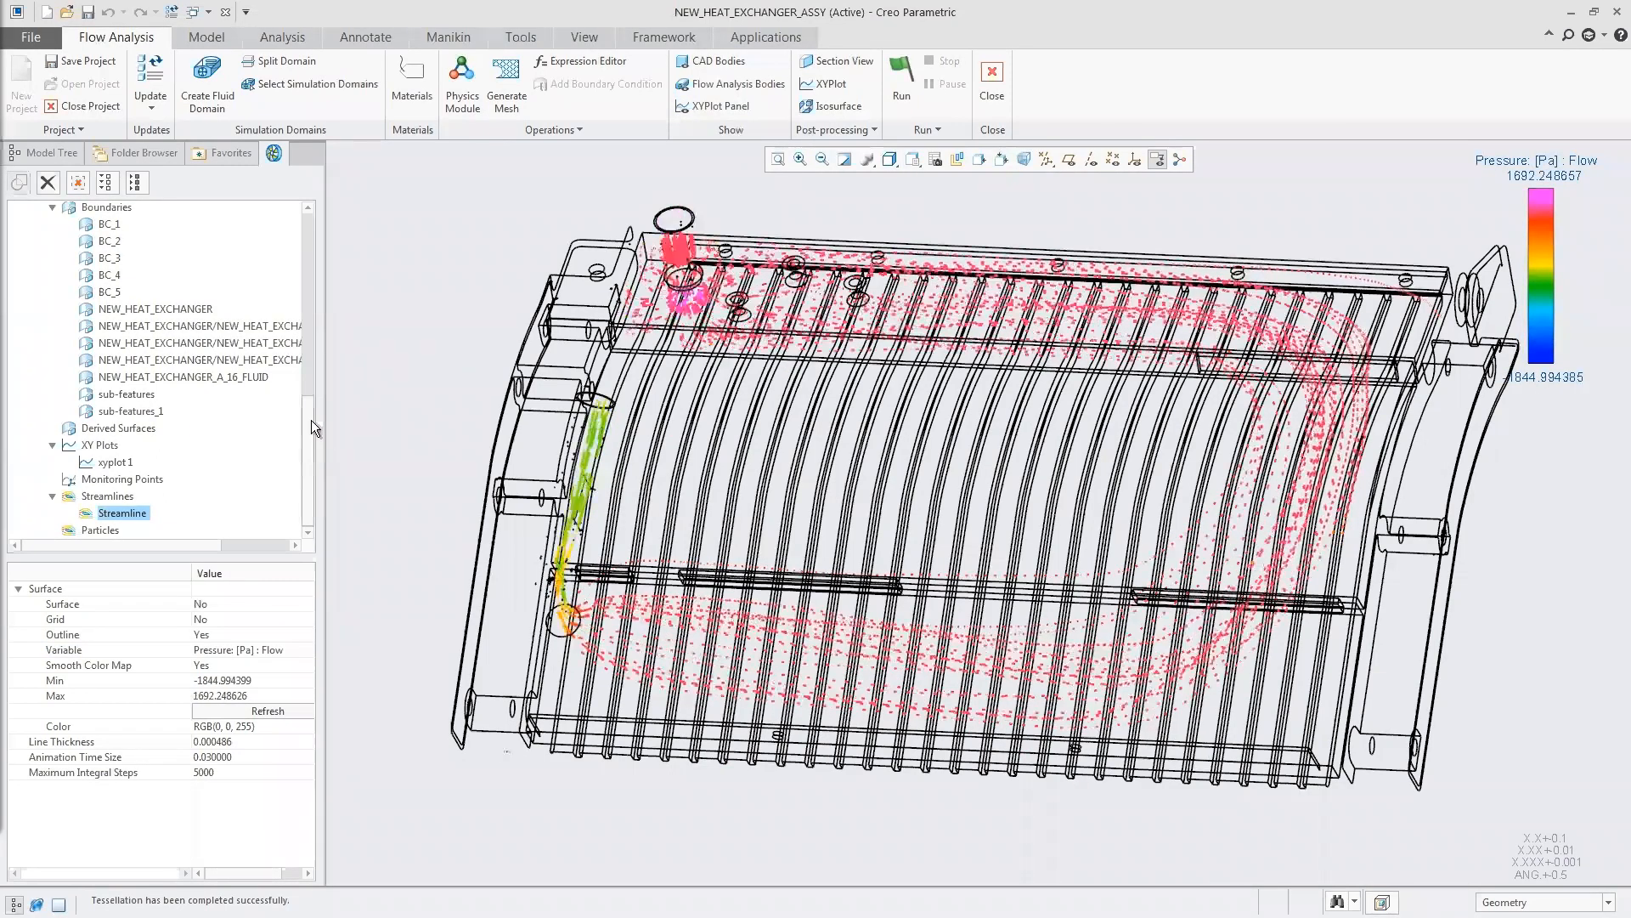
- Color the NEW_HEAT_EXCHANGER results boundary by the Temperature: [K] : Heat variable
scroll(255, 400, "up", 1)
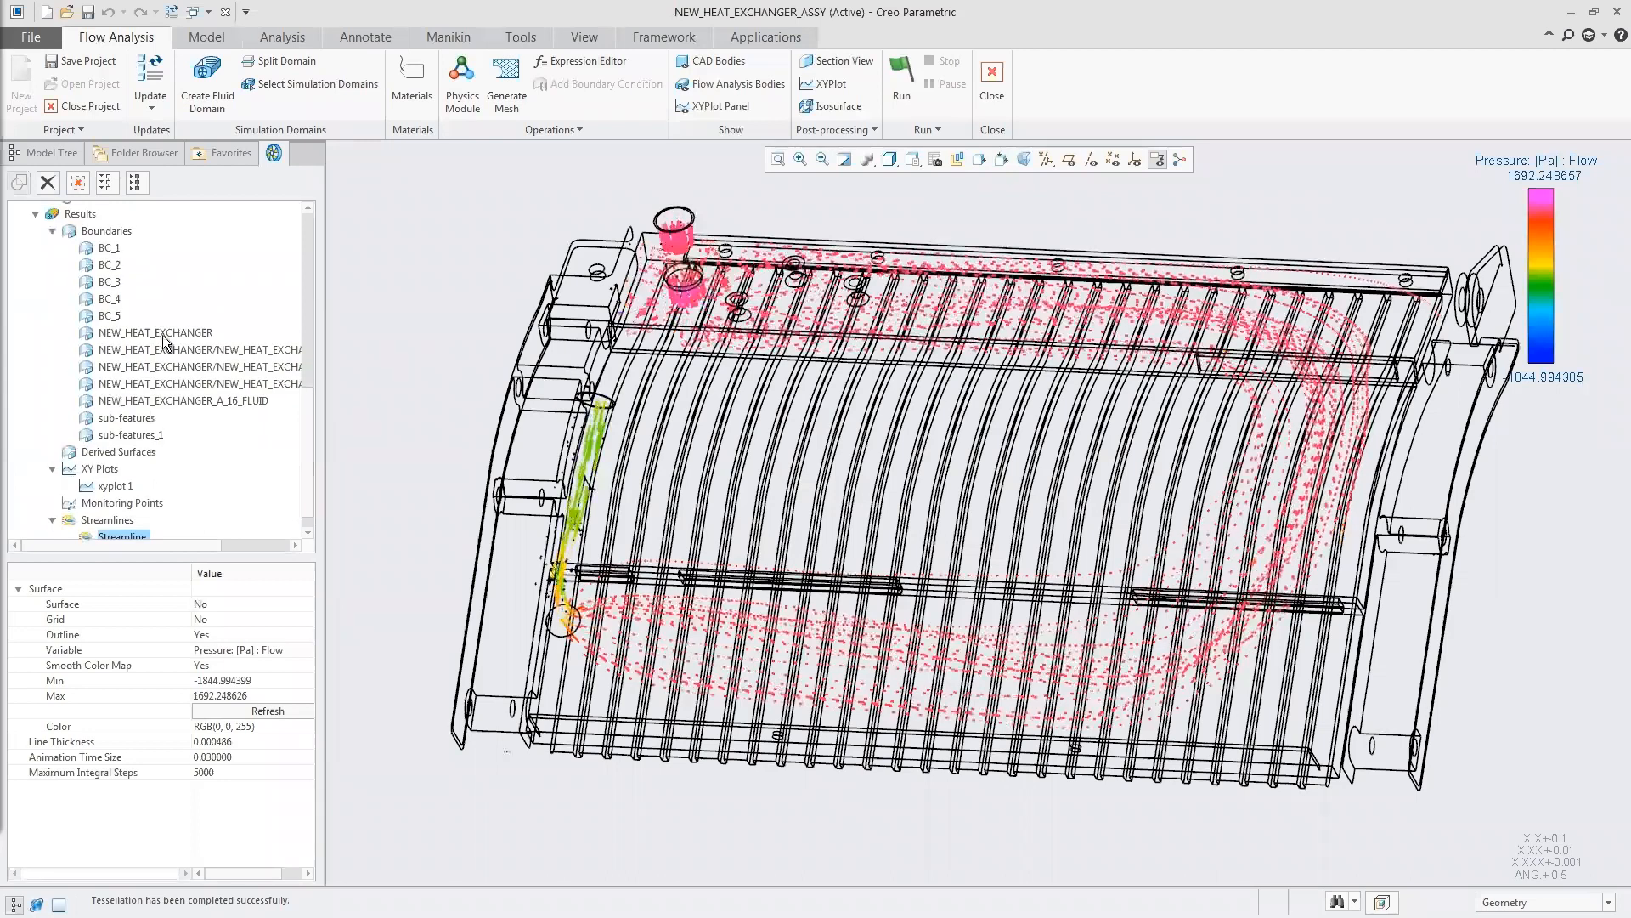
left_click(163, 335)
left_click(252, 649)
left_click(251, 650)
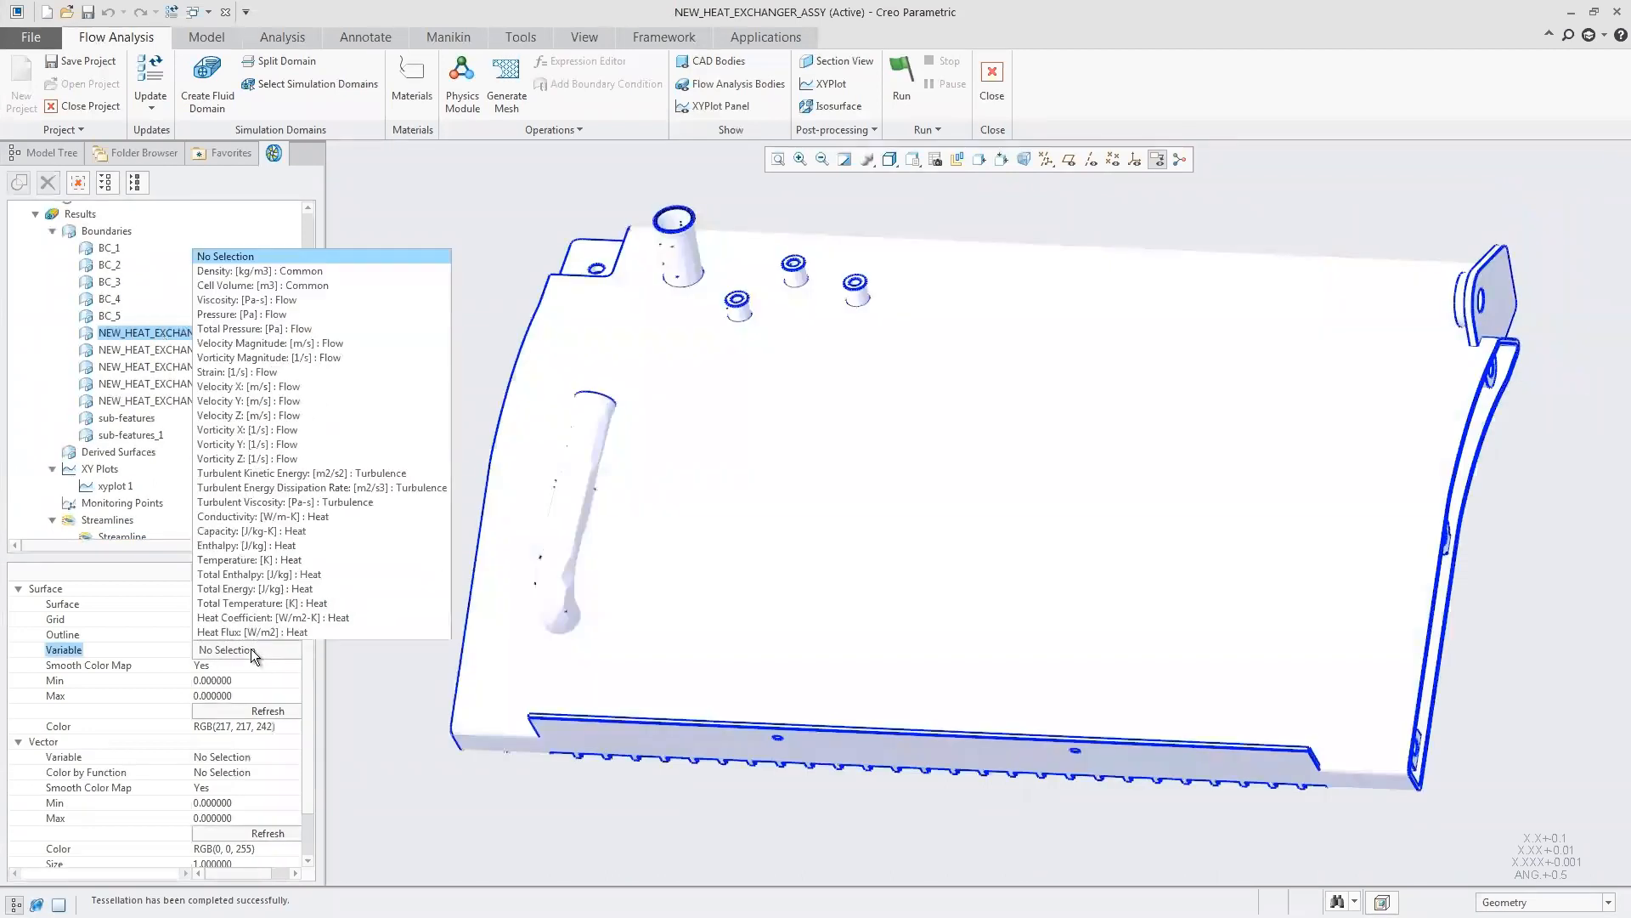
left_click(237, 561)
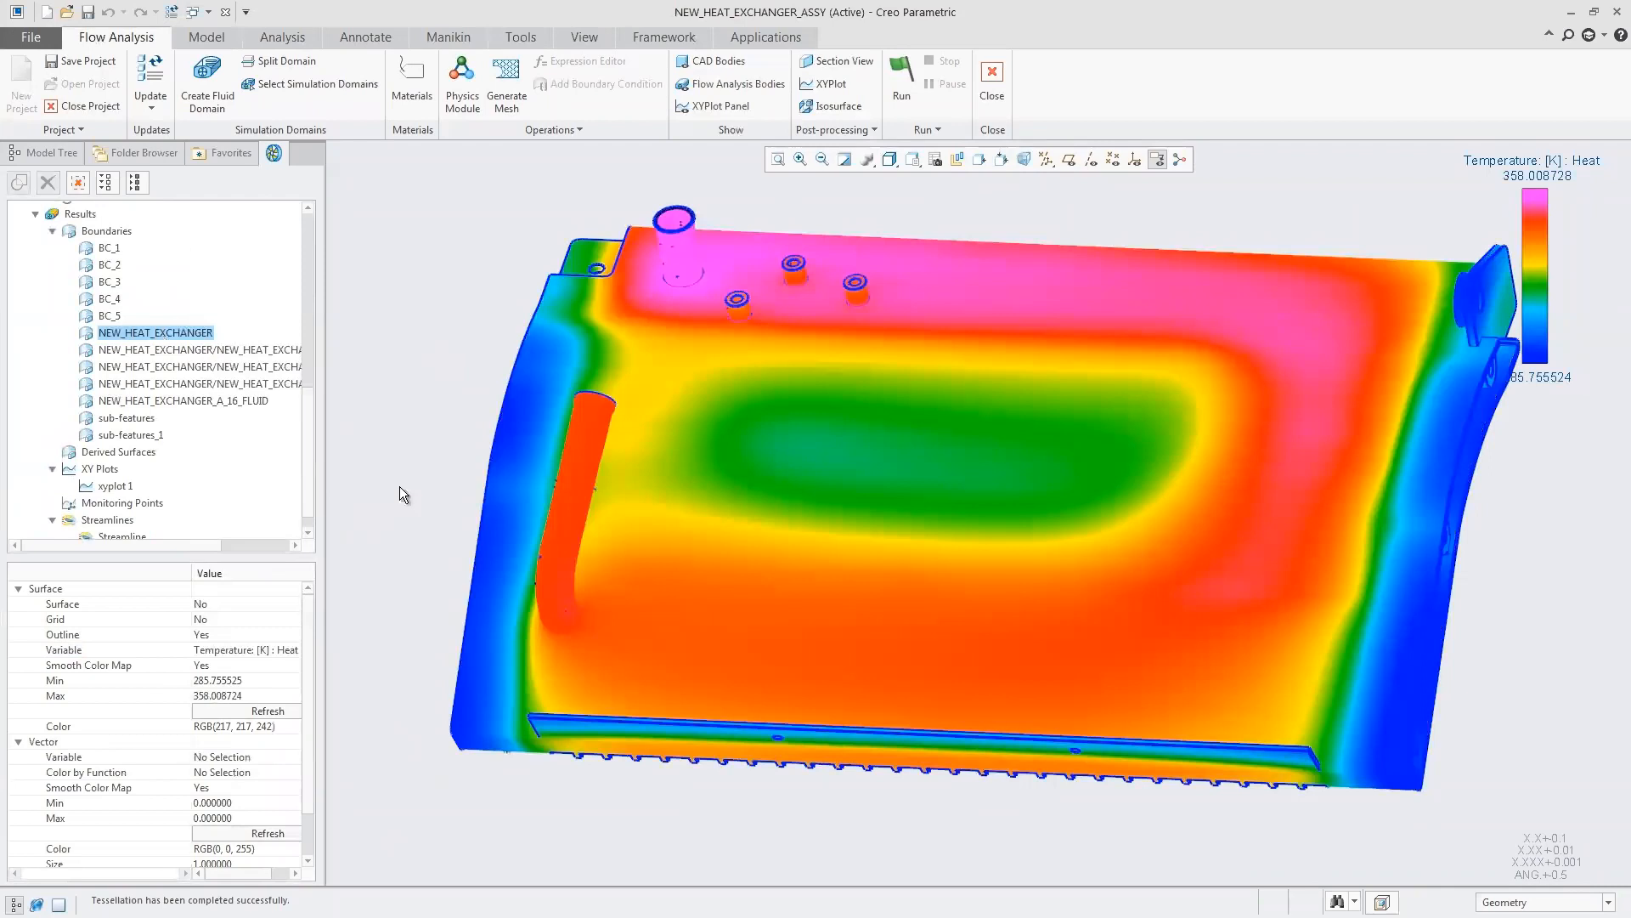
- Color the three NEW_HEAT_EXCHANGER/NEW_HEAT_EXCHANGER interface boundaries in the results by the Temperature: [K] : Heat variable
left_click(201, 349)
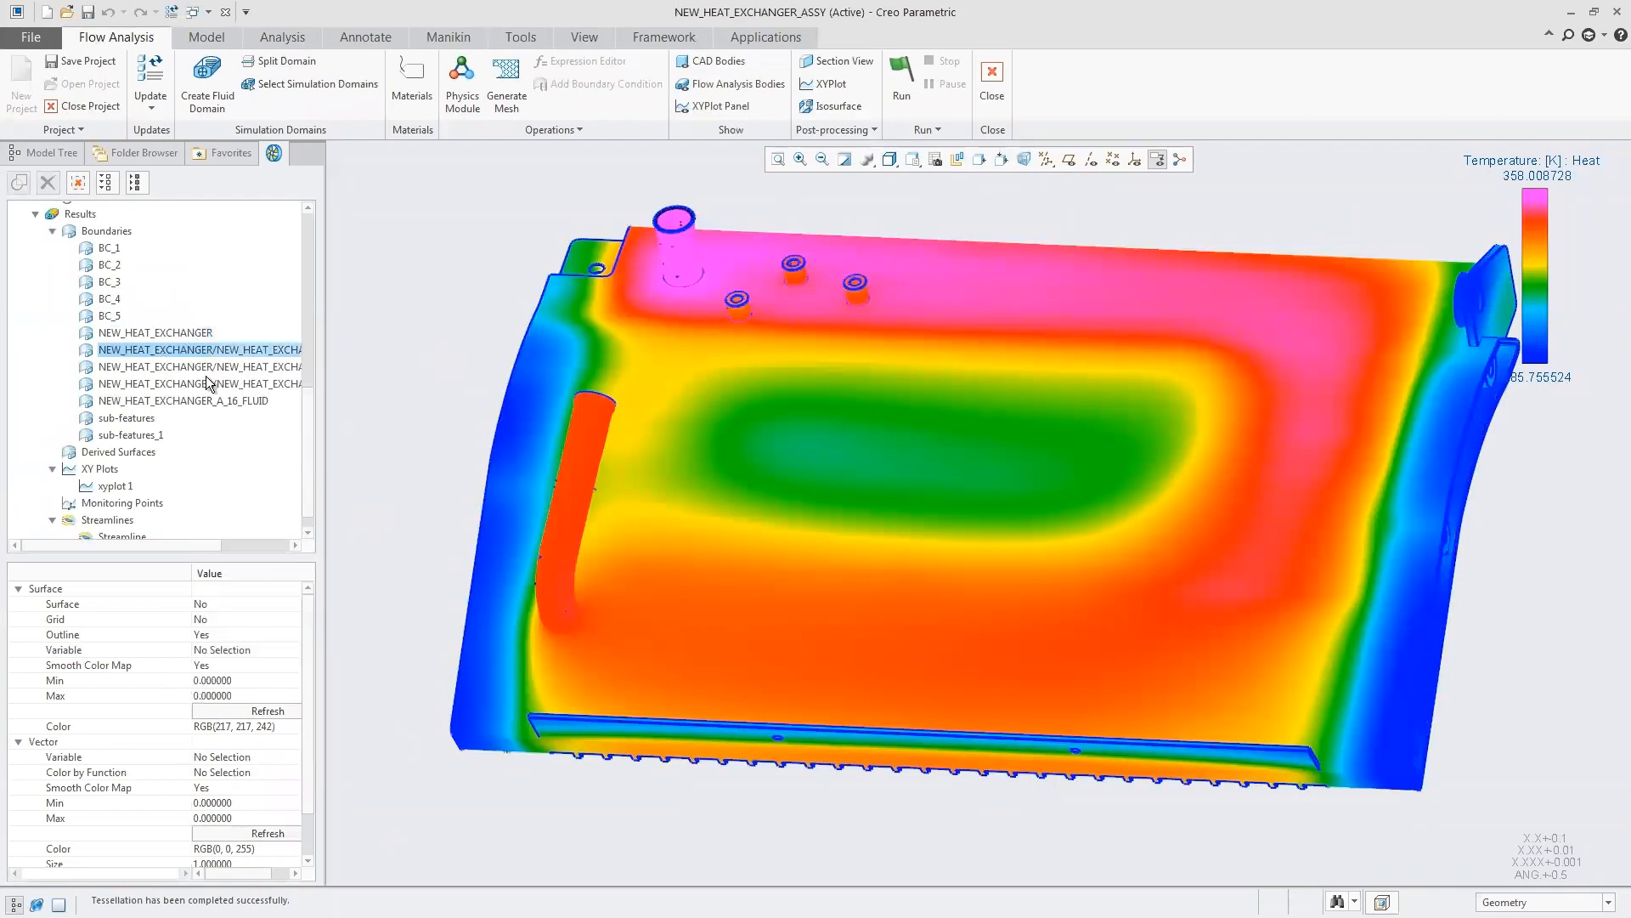
left_click(208, 383, "shift")
left_click(245, 650)
left_click(245, 649)
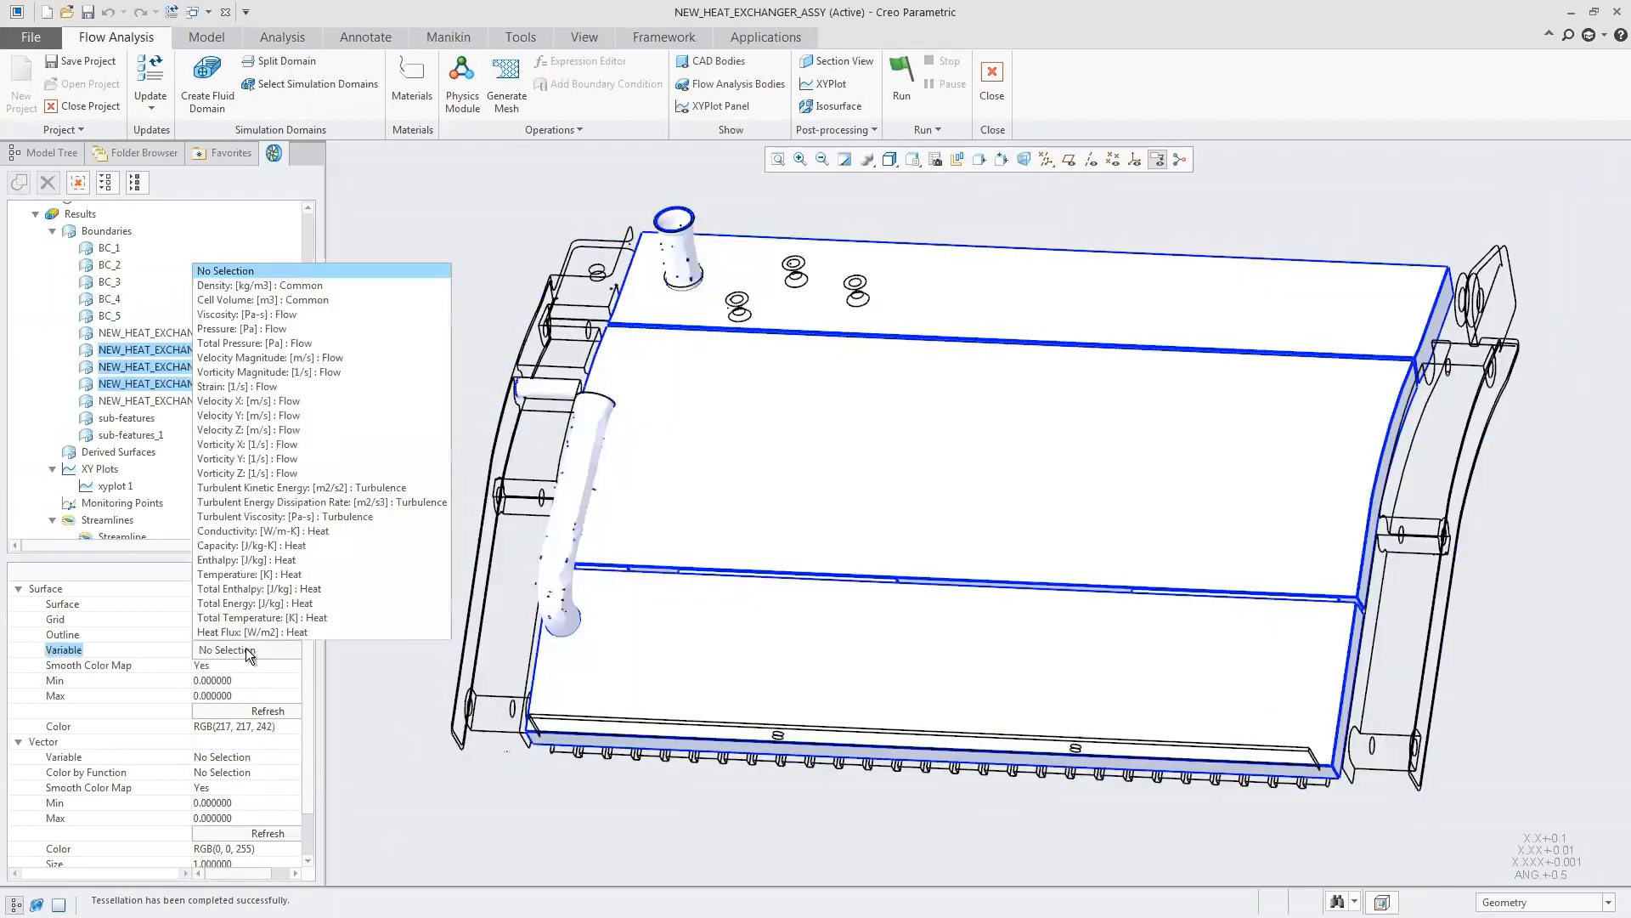
left_click(260, 569)
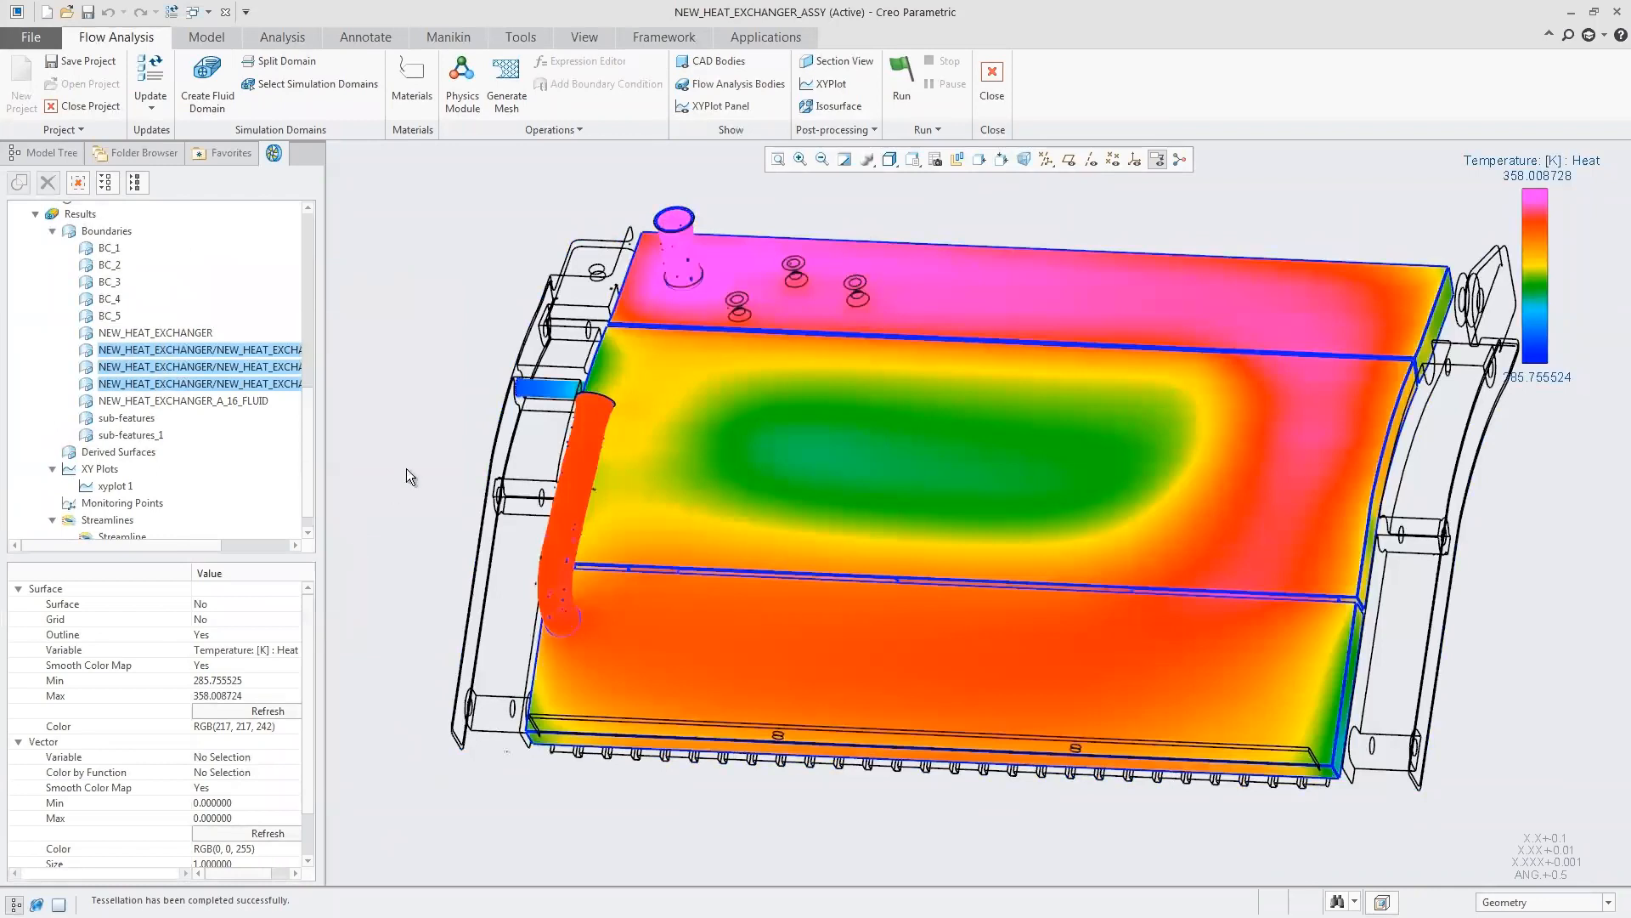
- Create a section view of the results and color it by the Temperature: [K] : Heat variable
left_click(836, 62)
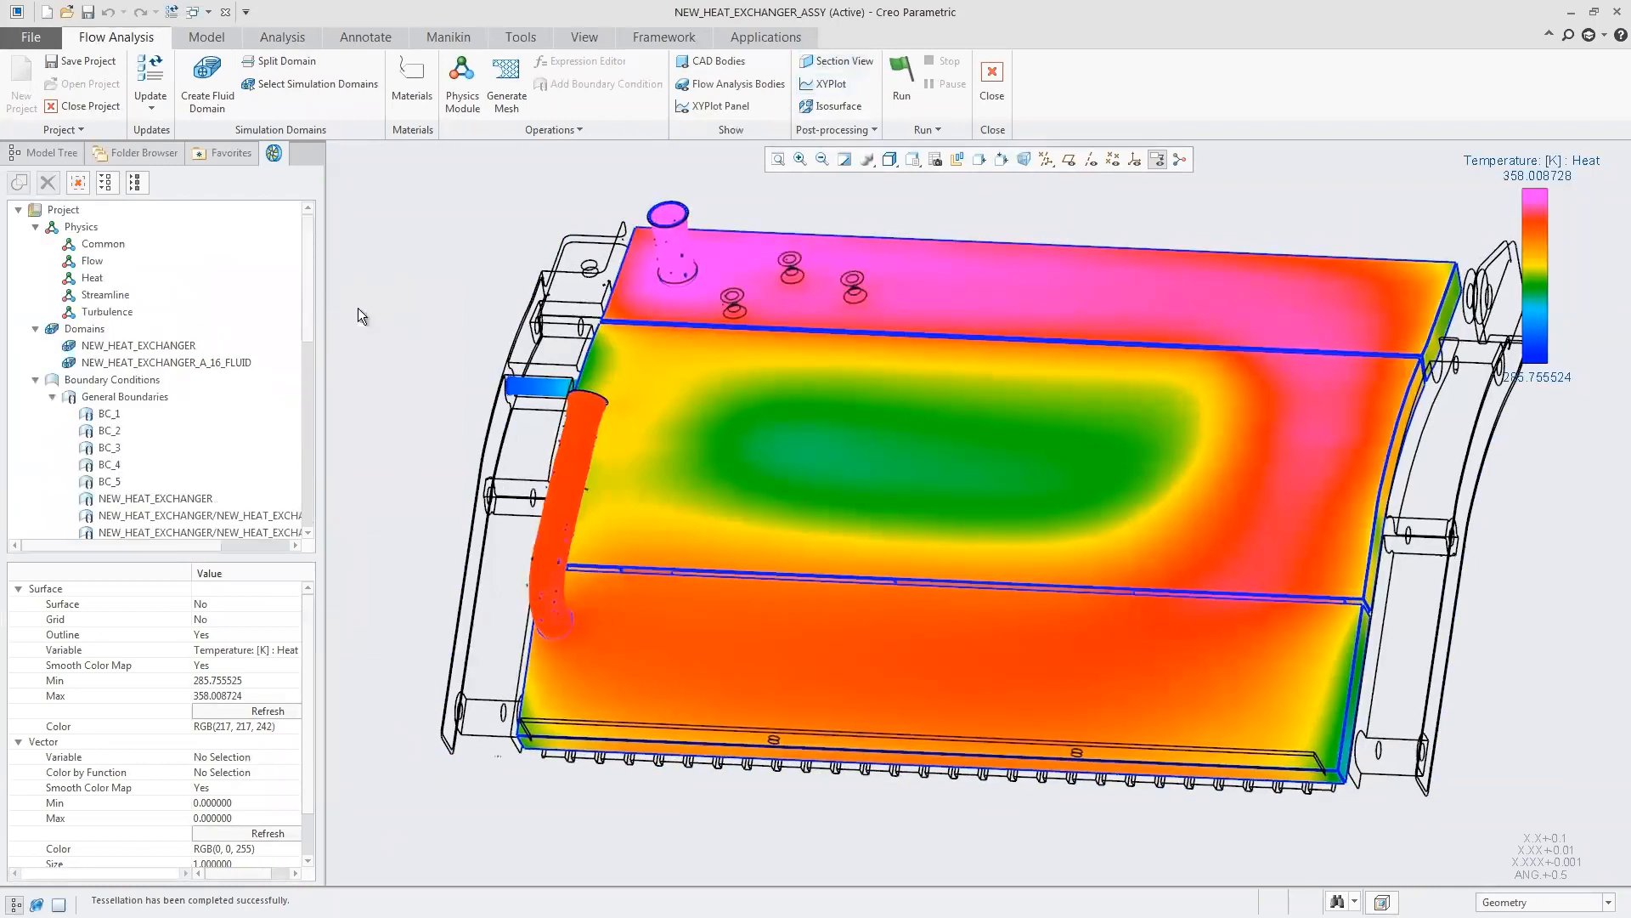
scroll(309, 270, "down", 4)
left_click(128, 428)
left_click(242, 695)
left_click(247, 696)
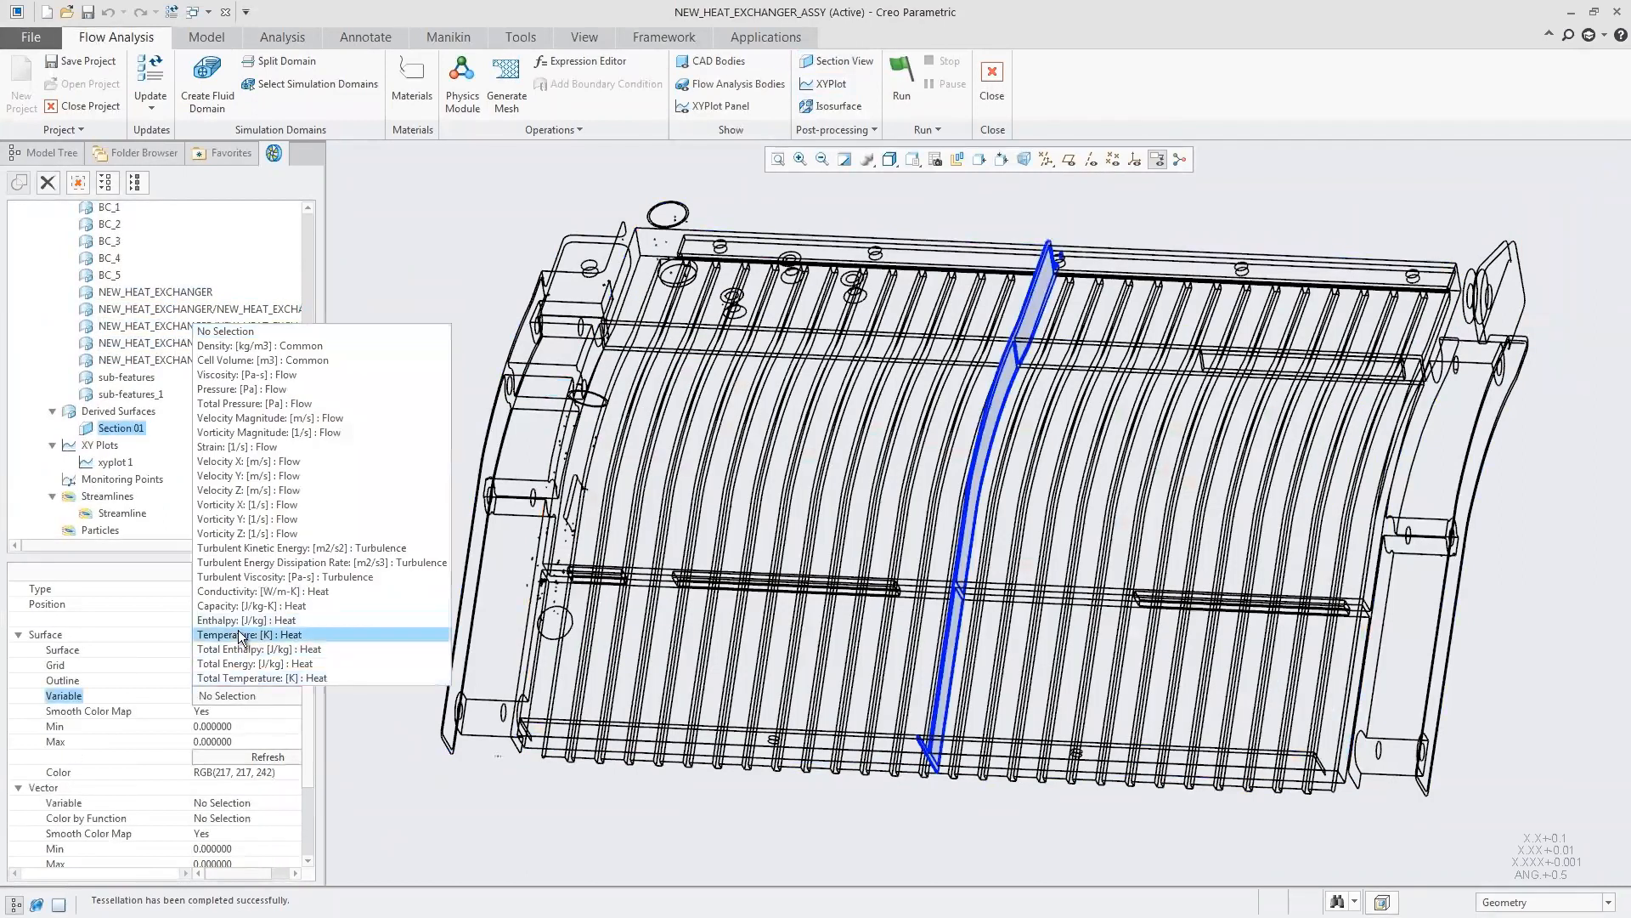
left_click(243, 635)
- Change the section type to Plane Z and move its position to about -0.006
left_click(244, 589)
left_click(247, 589)
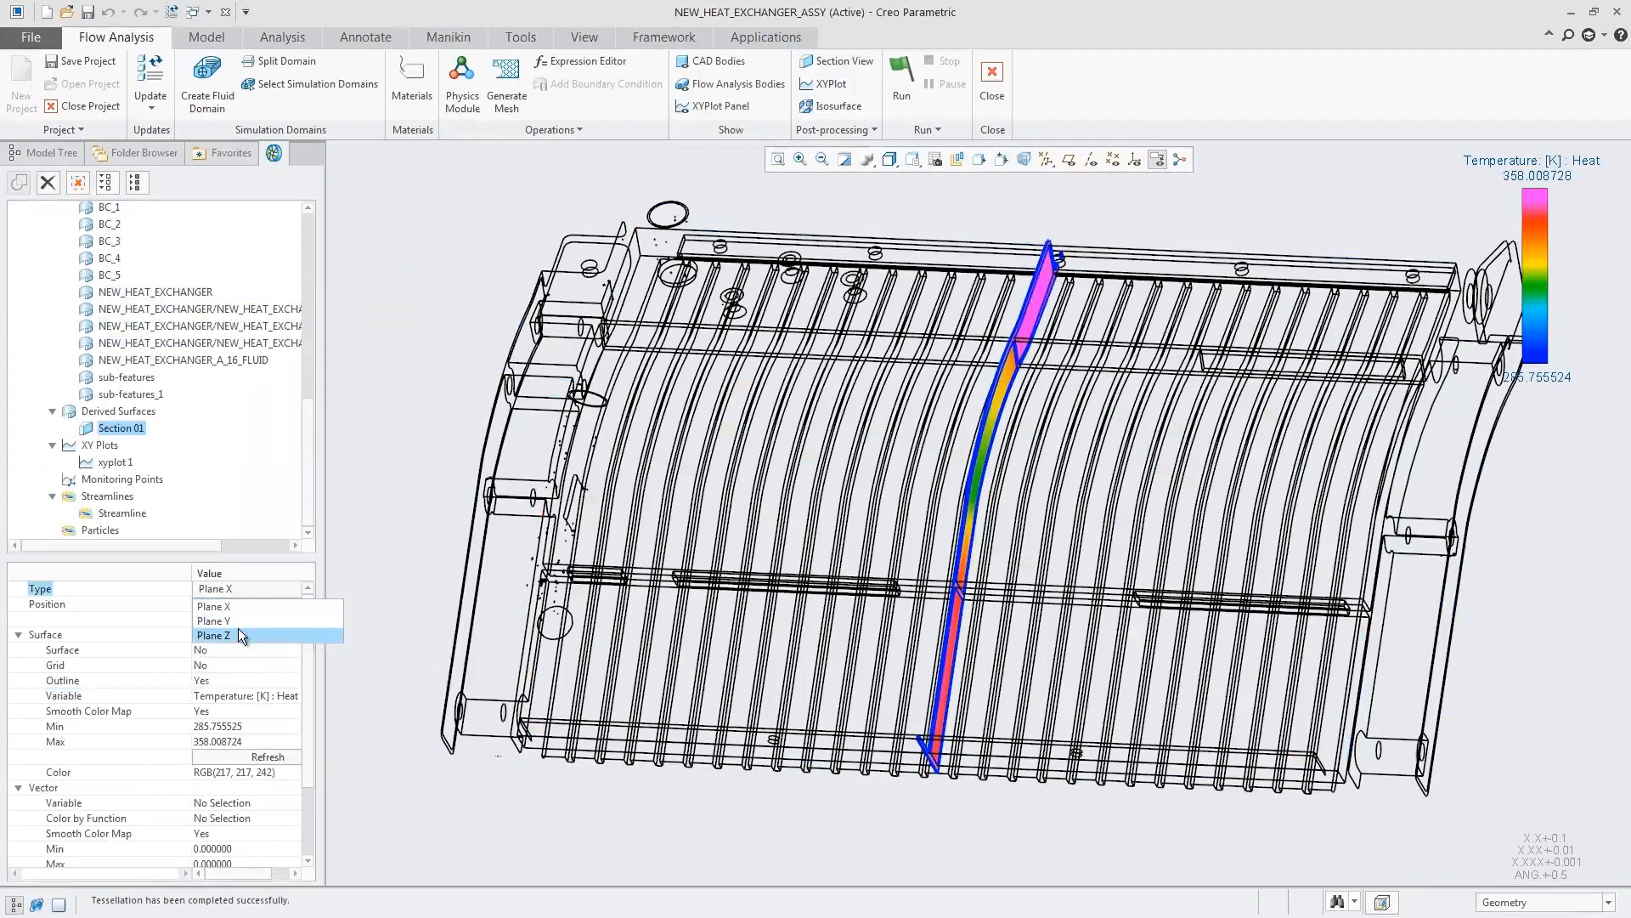
left_click(238, 634)
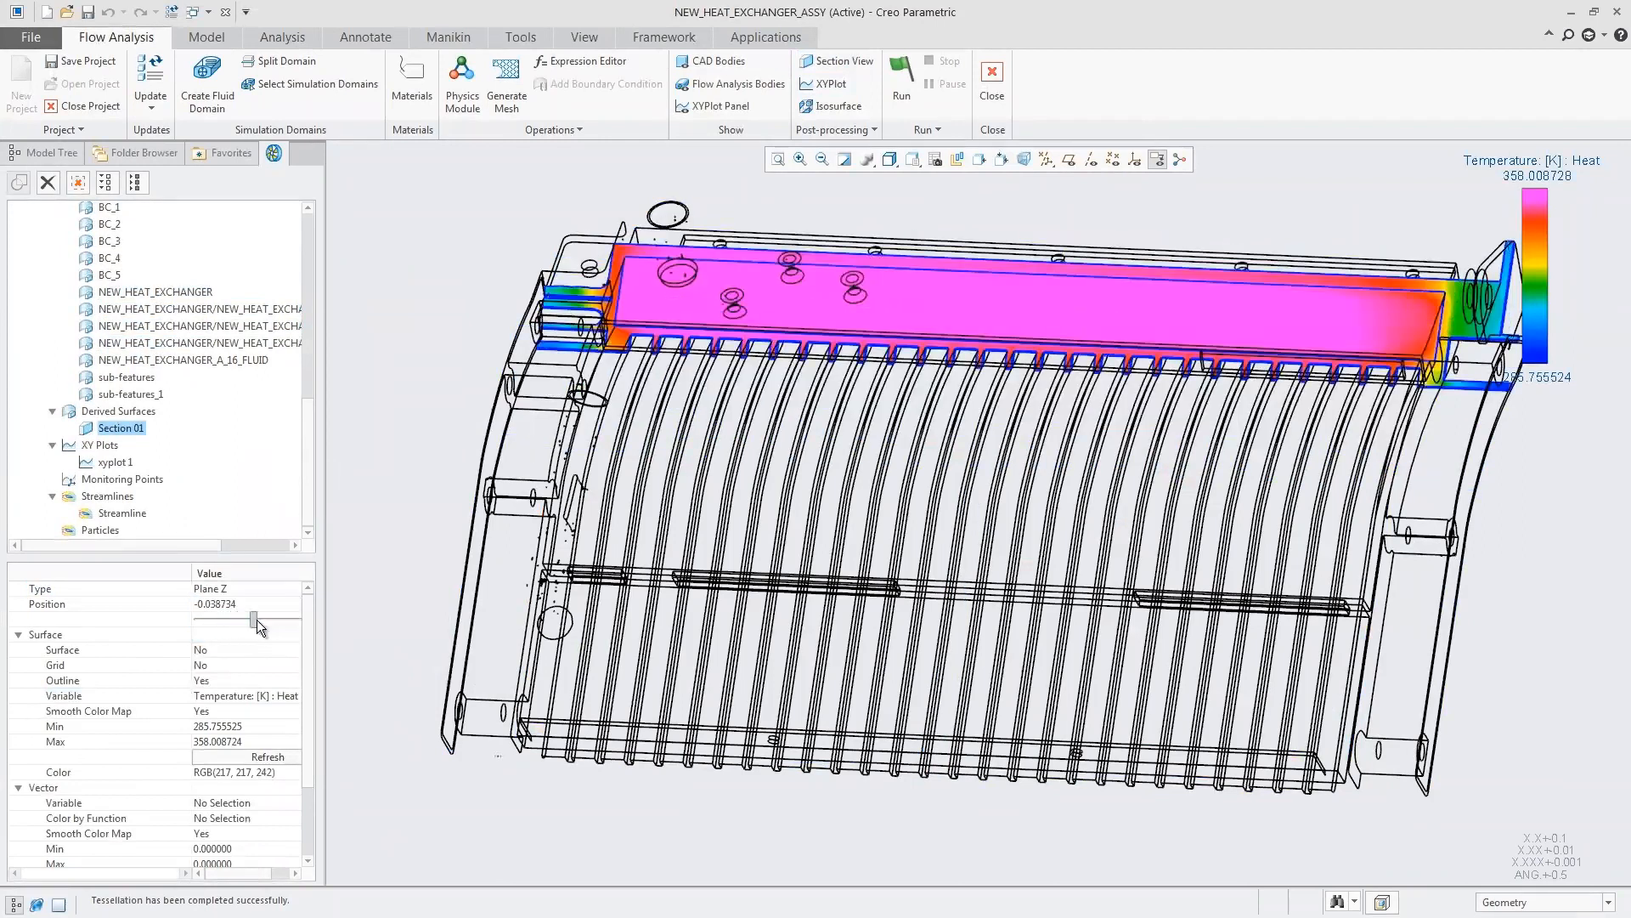
left_click_drag(260, 621, 274, 620)
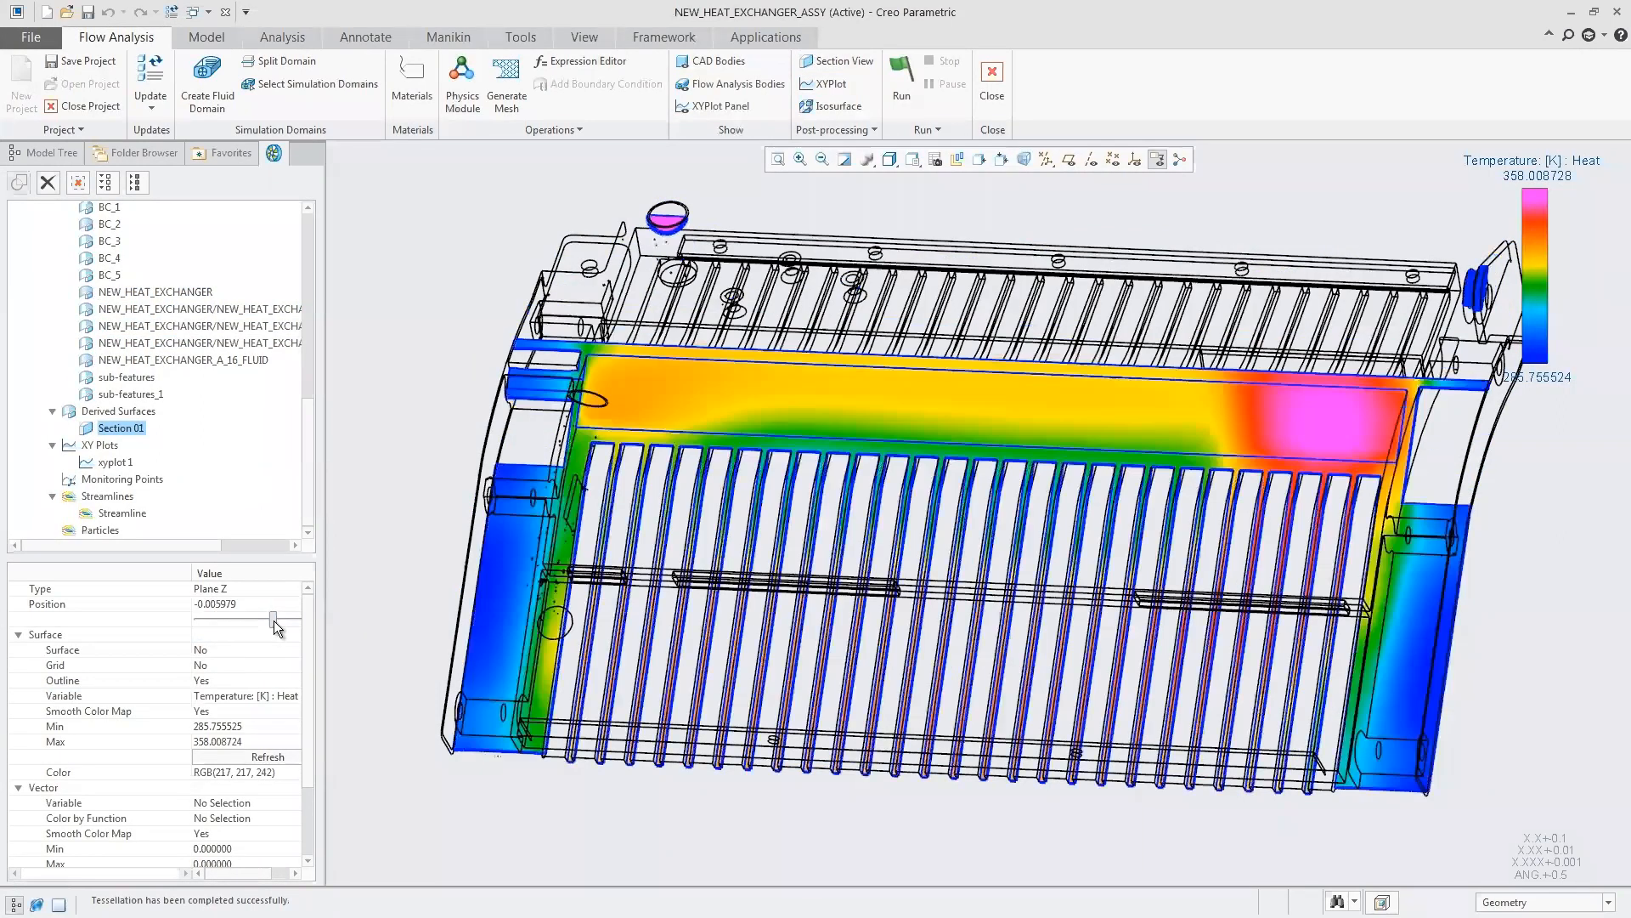
- Create an isosurface, using Temperature: [K] : Heat as both its isosurface variable and its surface color variable
left_click(833, 111)
left_click_drag(304, 277, 302, 491)
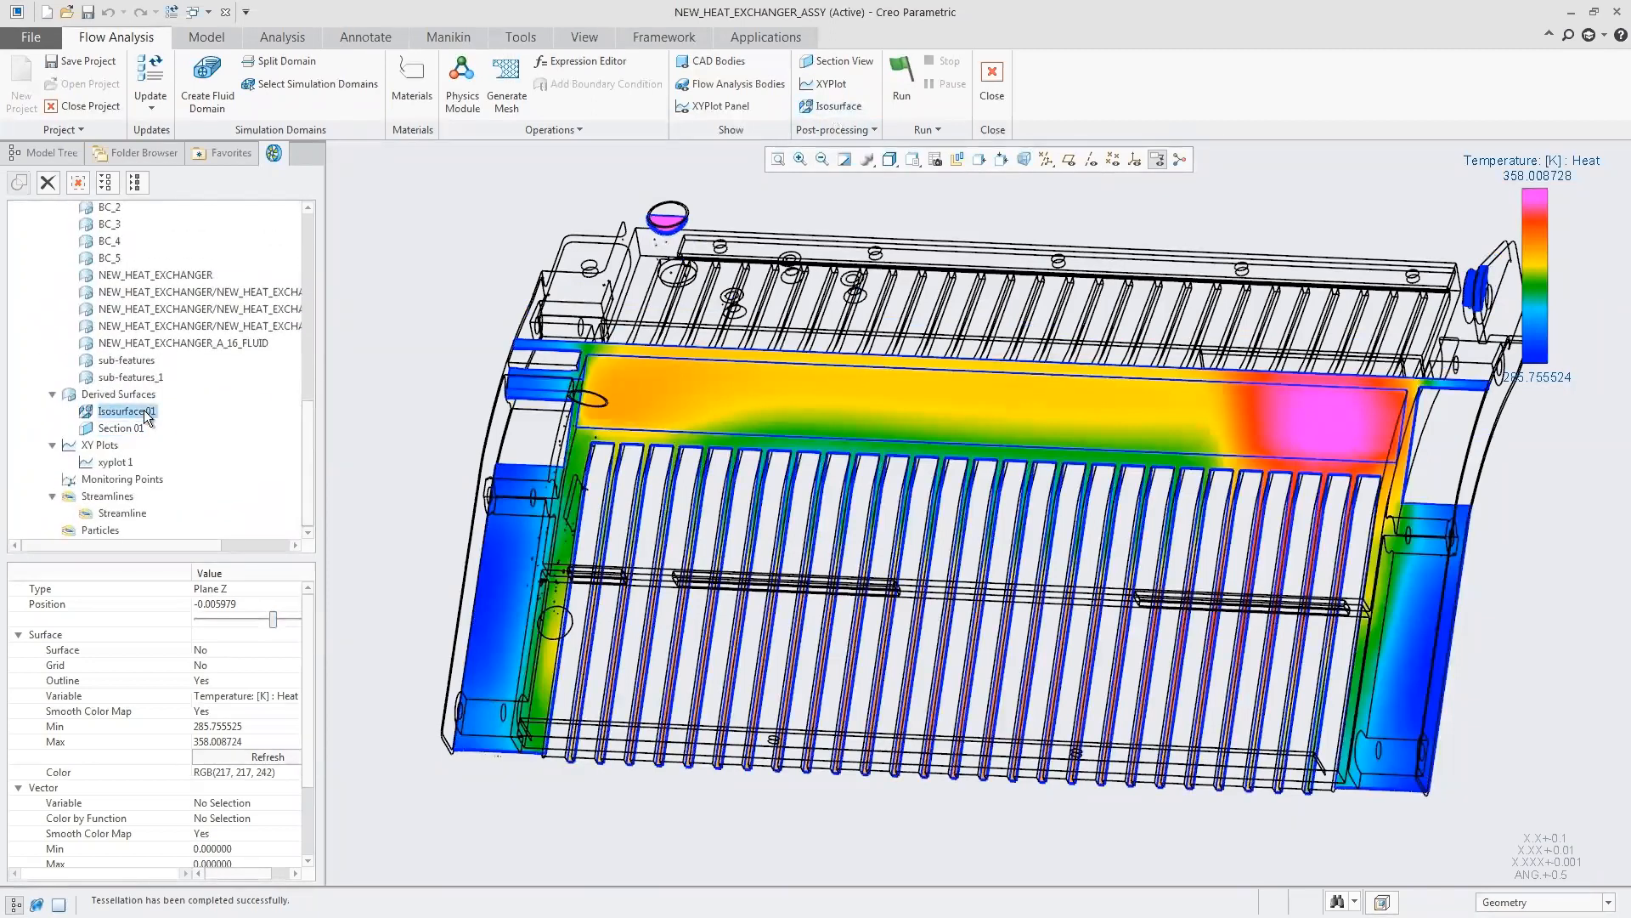
left_click(251, 586)
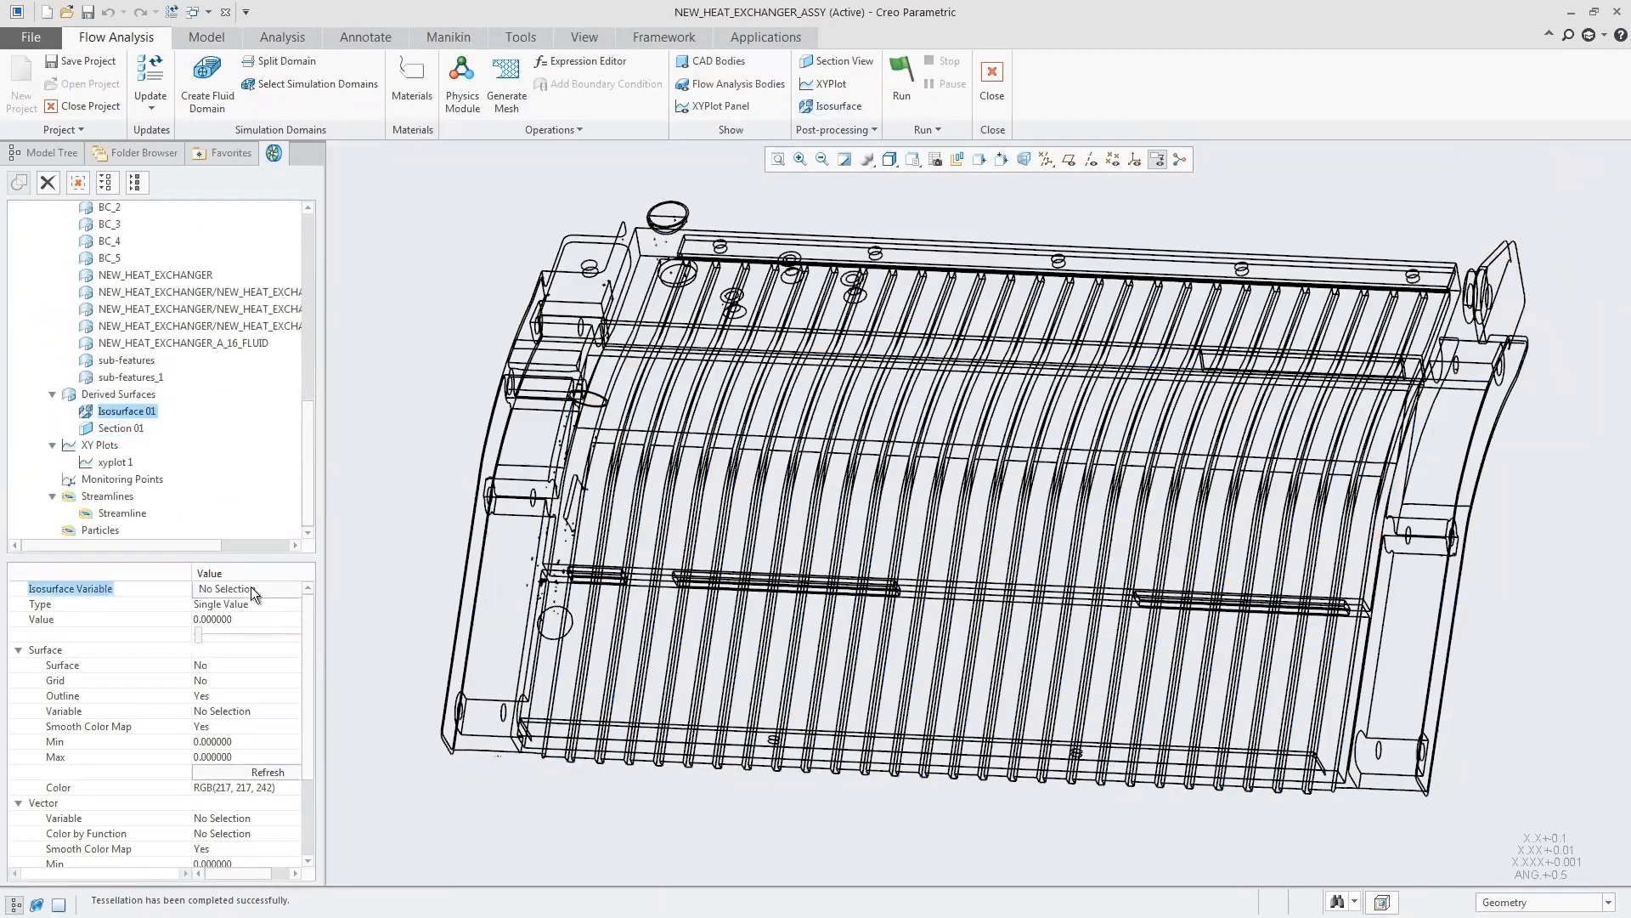
left_click(260, 586)
left_click(254, 524)
left_click(258, 708)
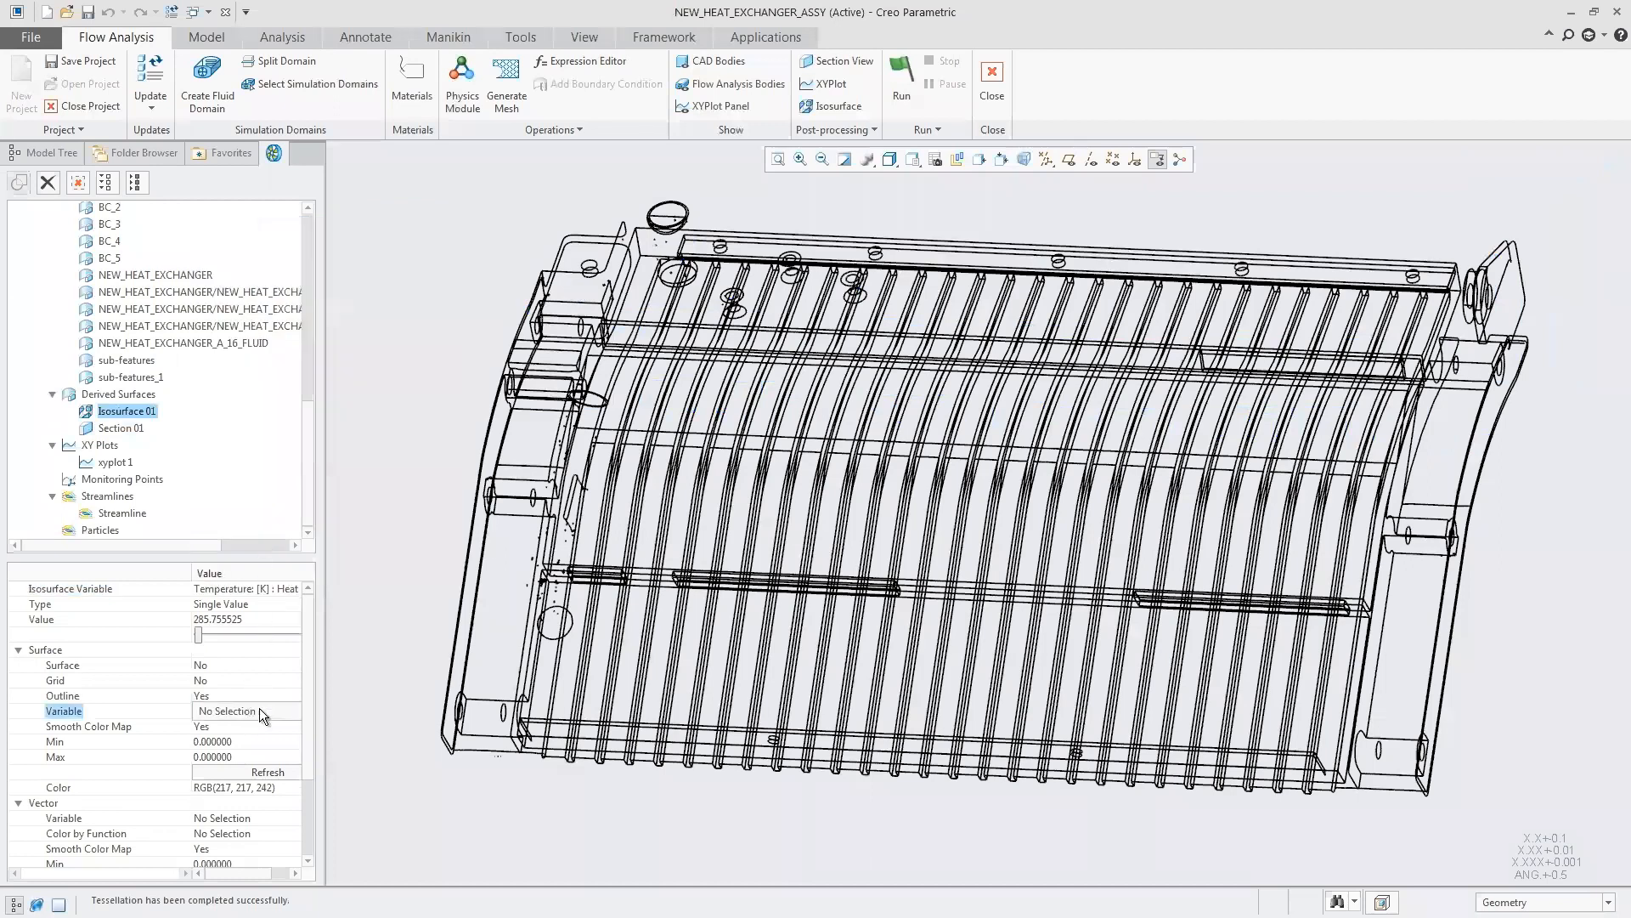
left_click(258, 708)
left_click(244, 650)
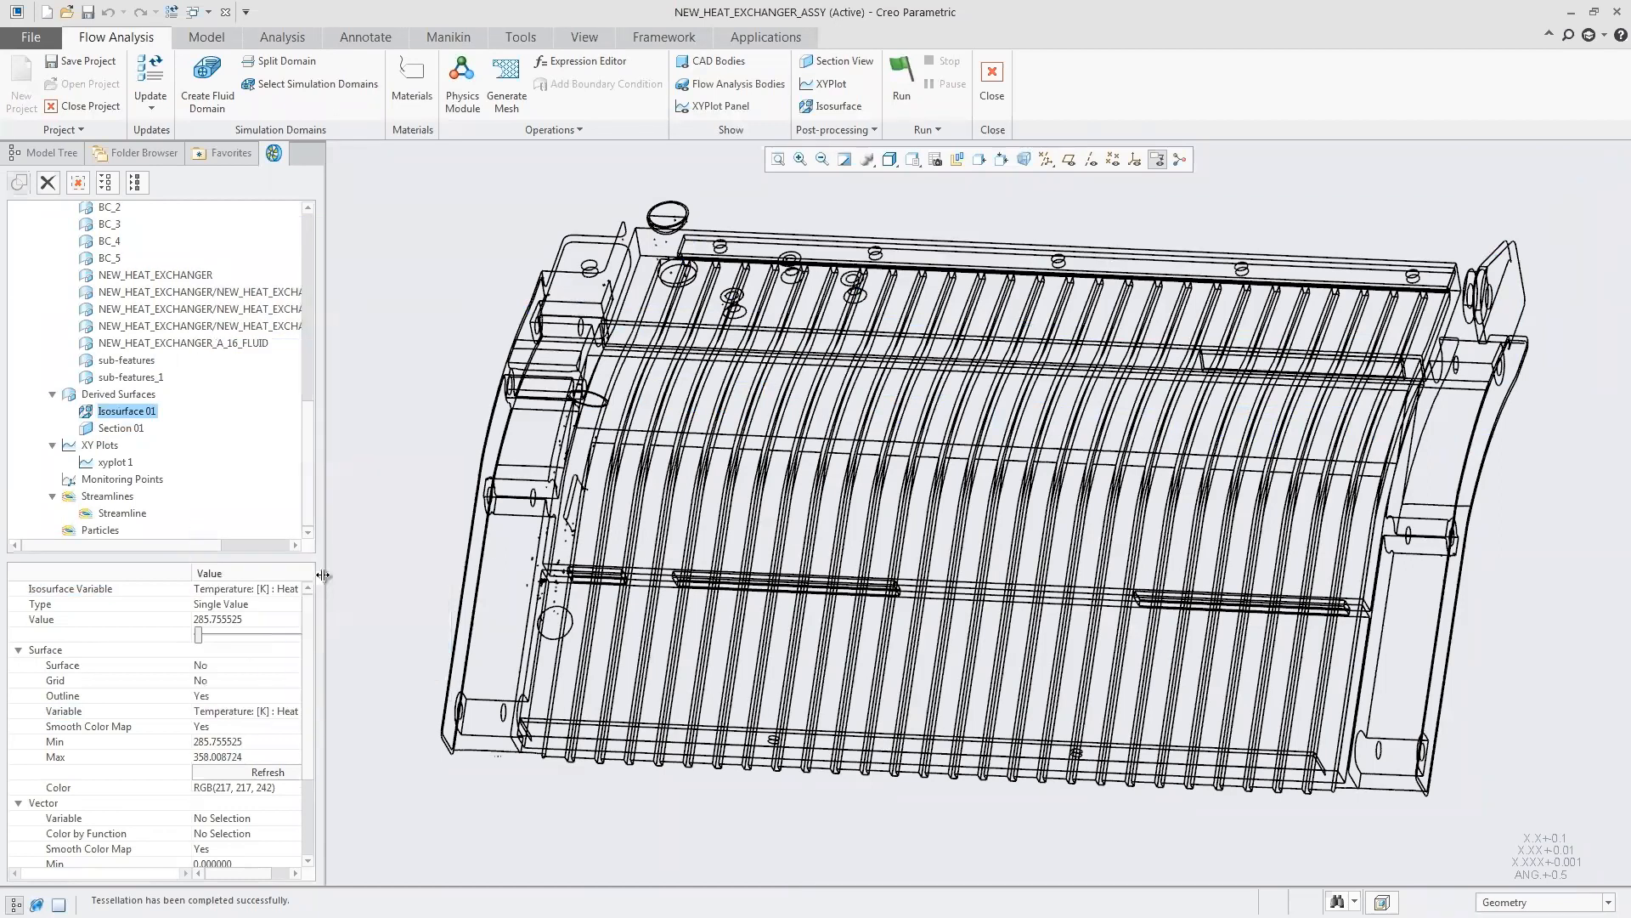
- Try intermediate isosurface temperatures, set the isosurface value to 345, and return the model to its default orientation
left_click(231, 630)
left_click_drag(269, 631, 277, 630)
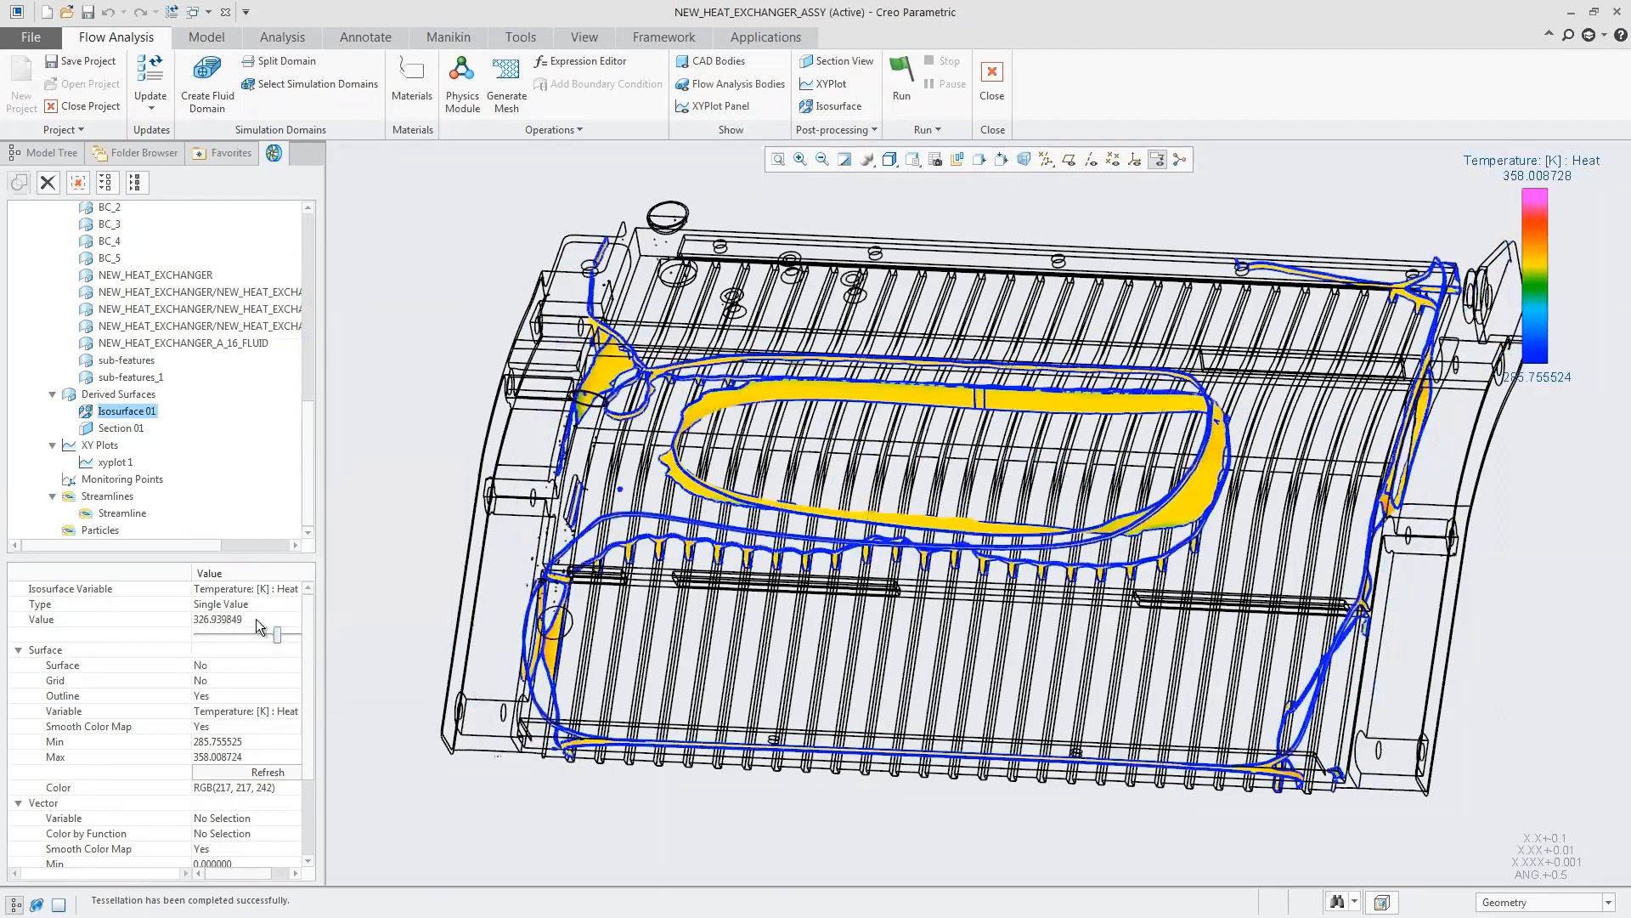
left_click(257, 618)
type("34")
key("Return")
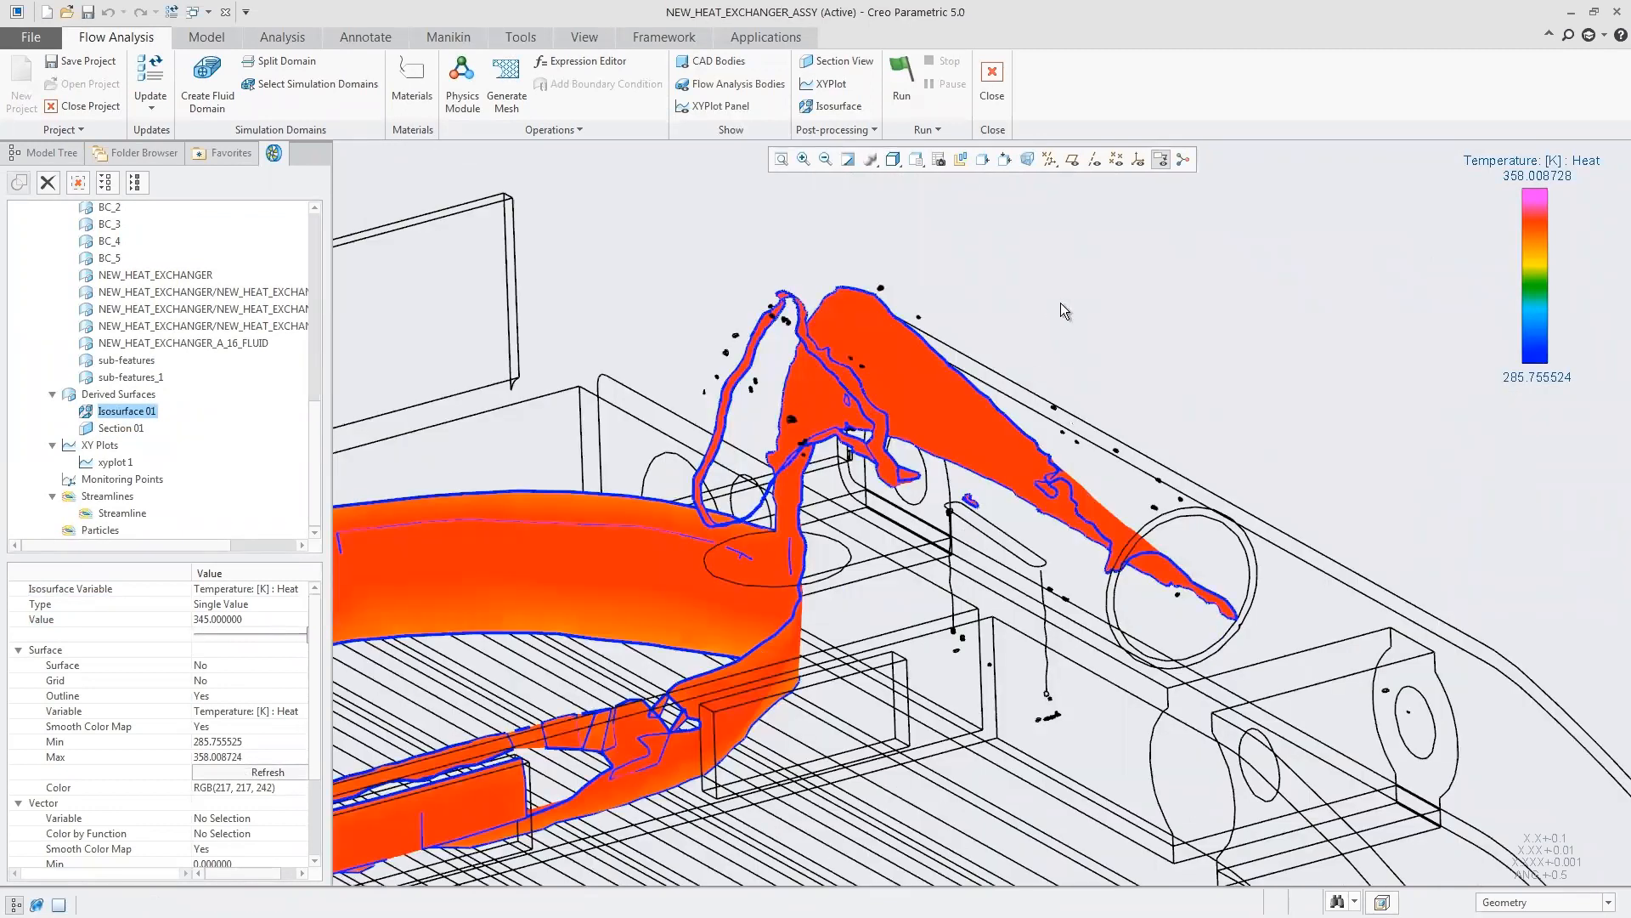
key("ctrl+d")
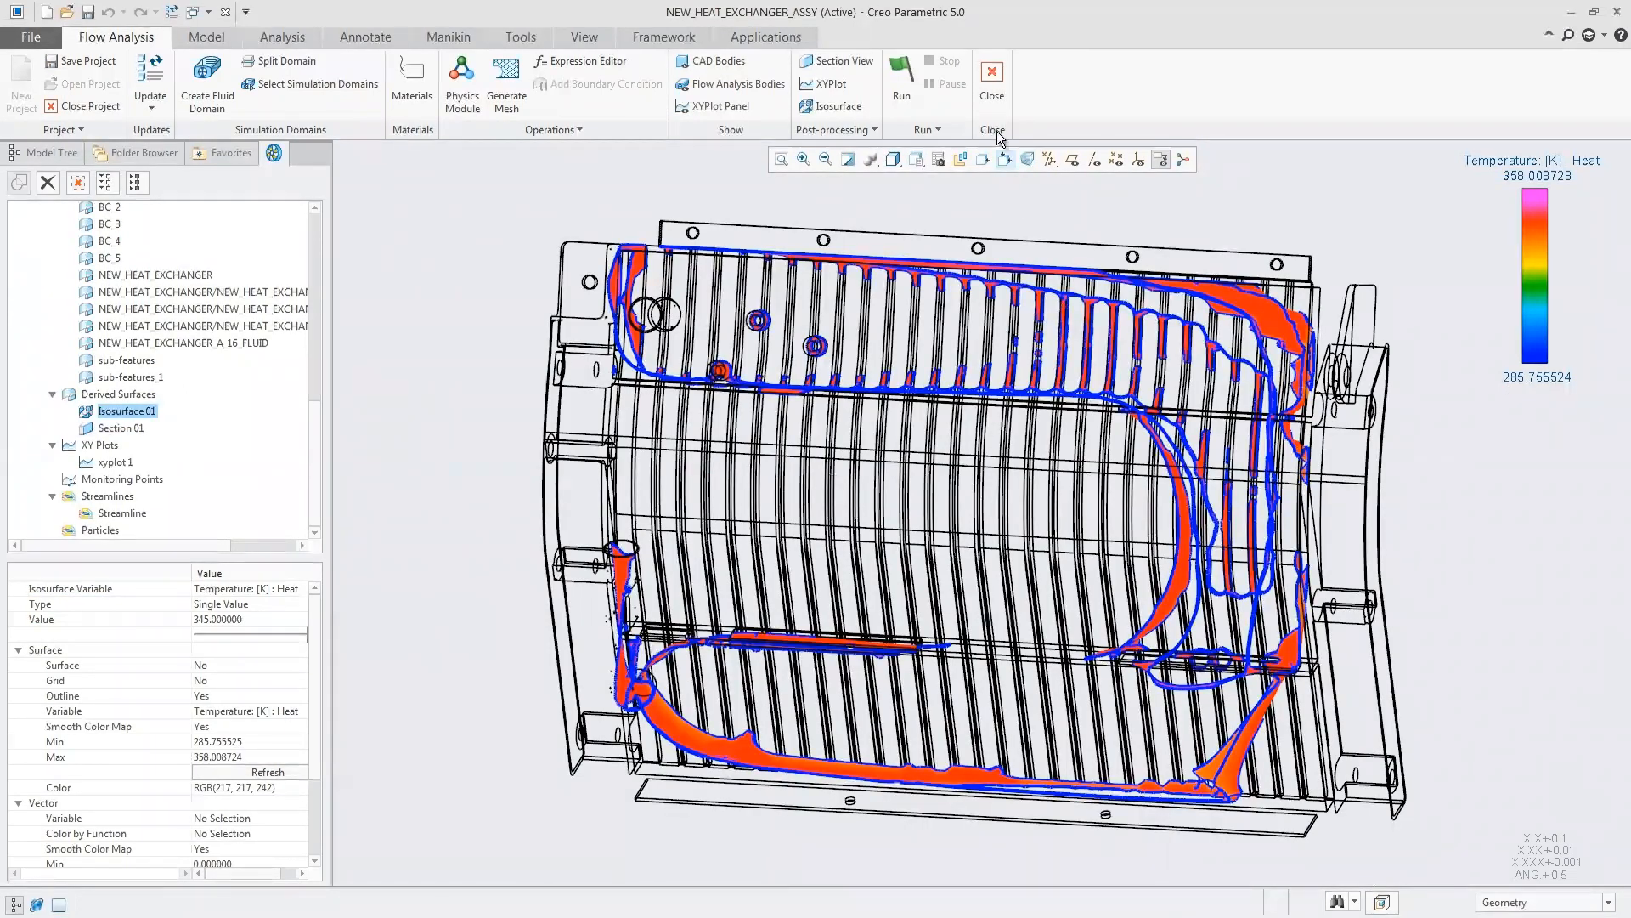
- Close the flow analysis and suppress the feature group LOCAL_GROUP_TYPE1 in the NEW_HEAT_EXCHANGER part
left_click(991, 84)
left_click(833, 499)
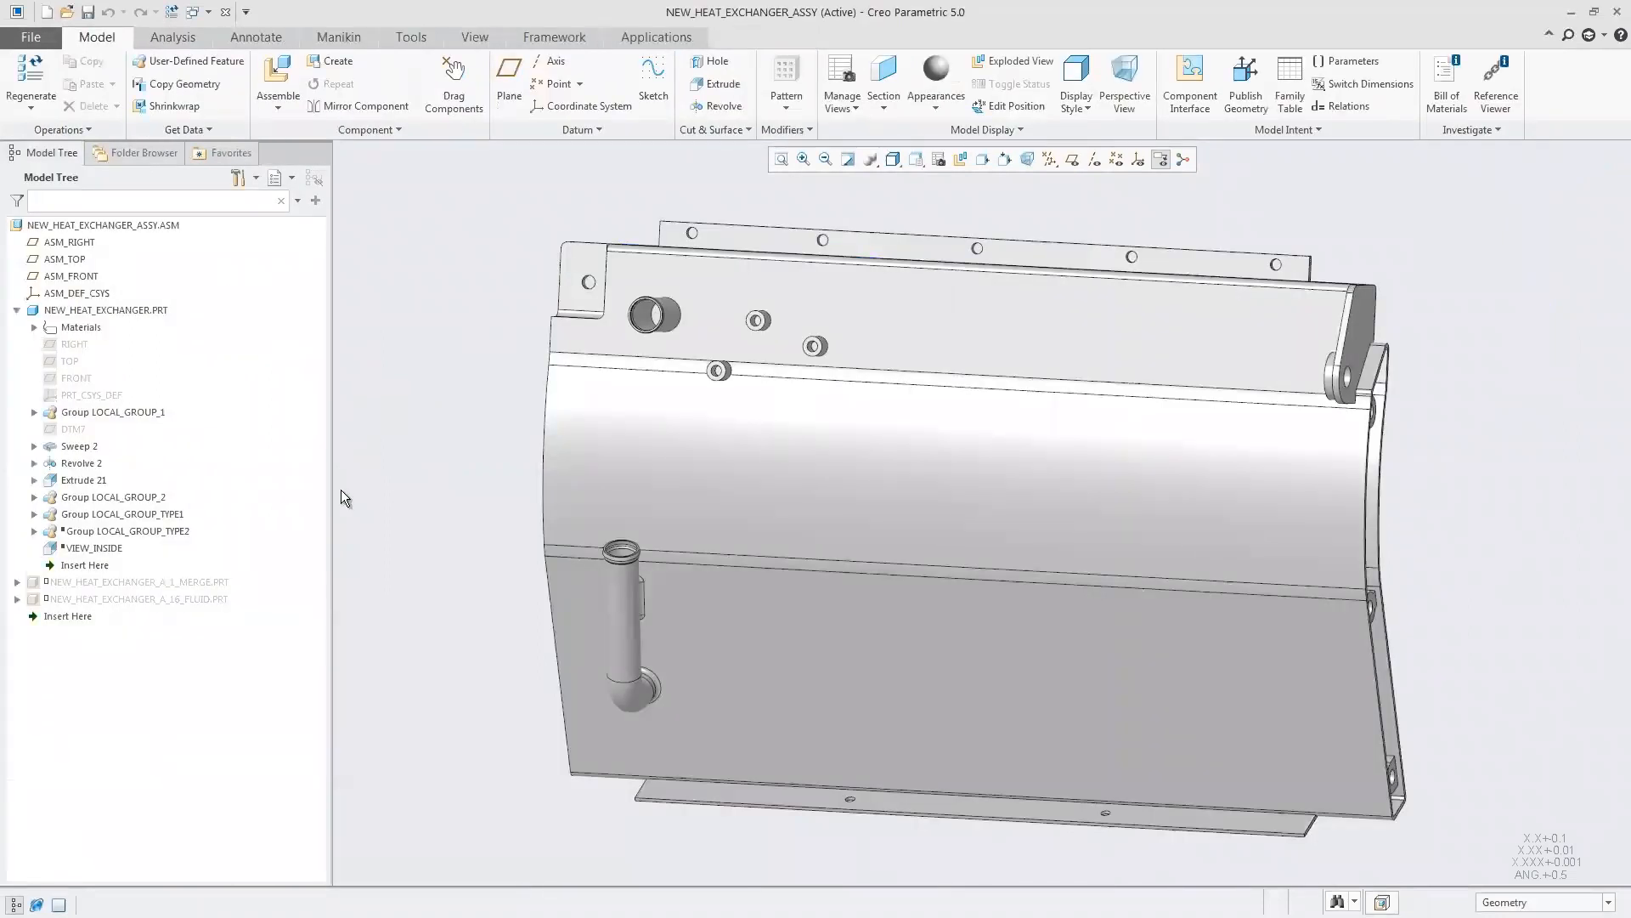
left_click(169, 515)
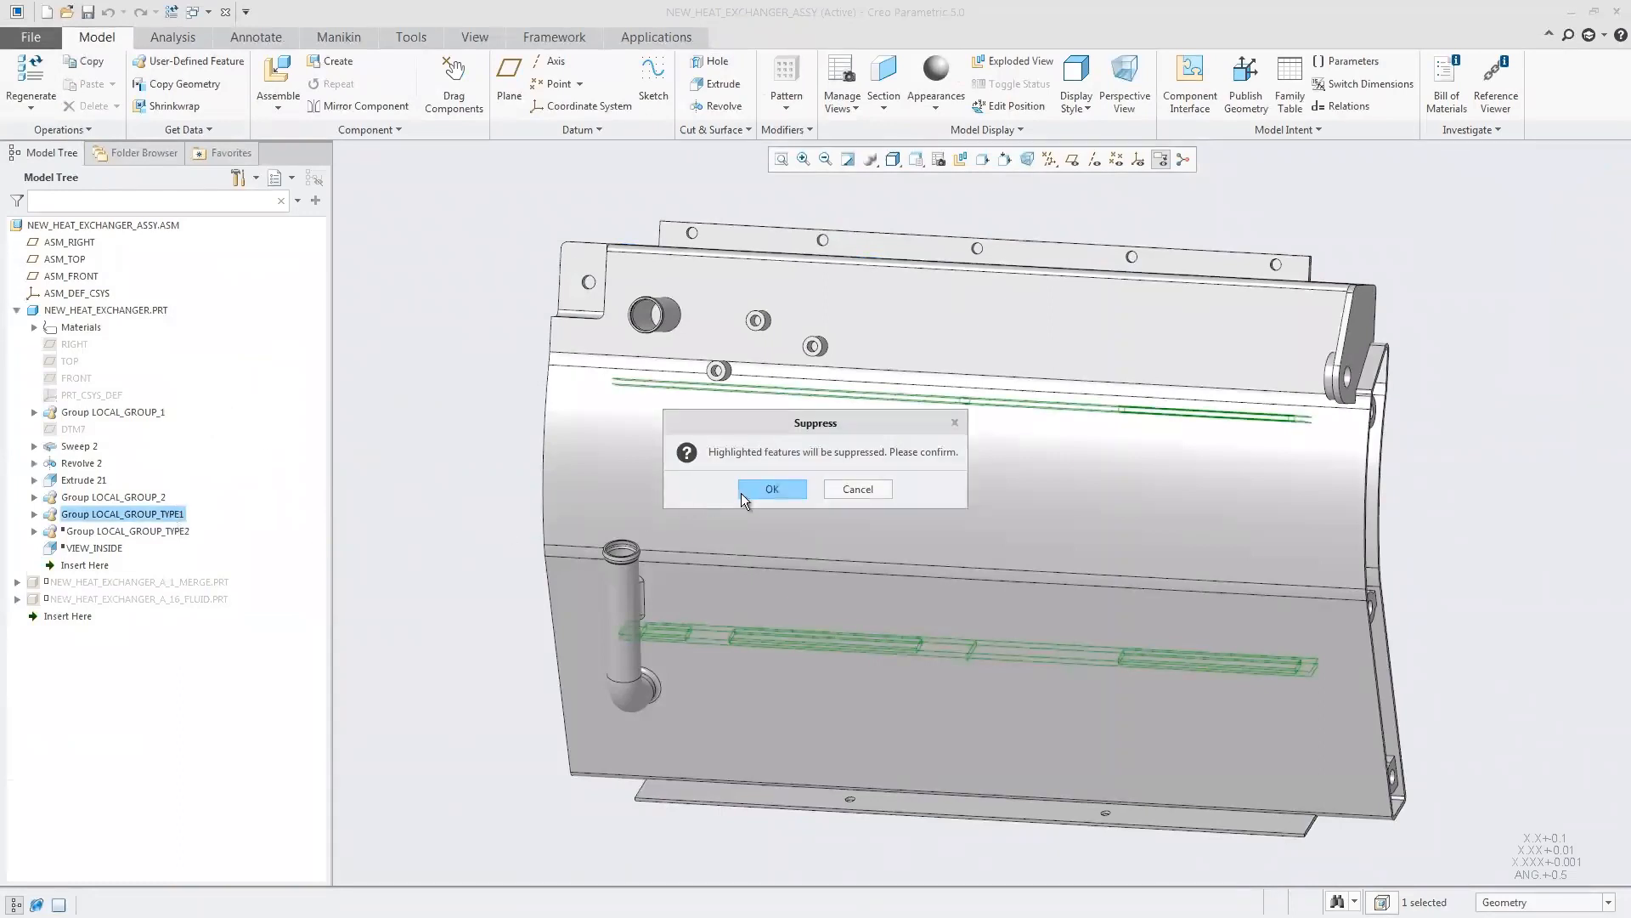
left_click(752, 497)
- Resume the suppressed group LOCAL_GROUP_TYPE2 and the VIEW_INSIDE cutout to reveal the alternative internal structure
left_click(128, 531)
left_click(93, 548, "ctrl")
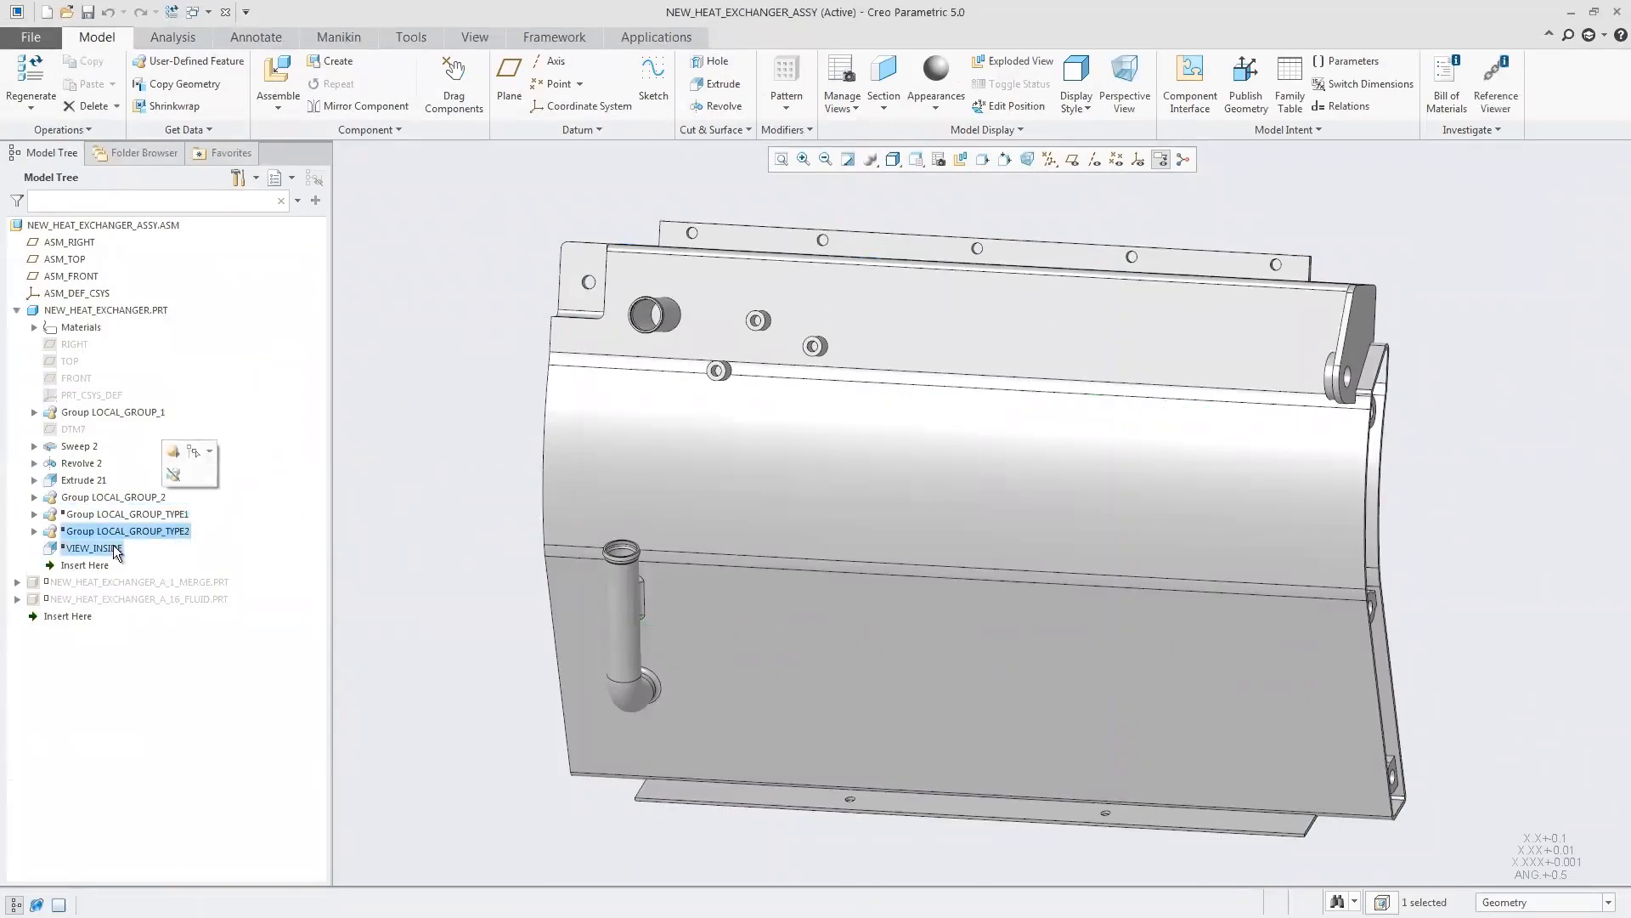
left_click(415, 505)
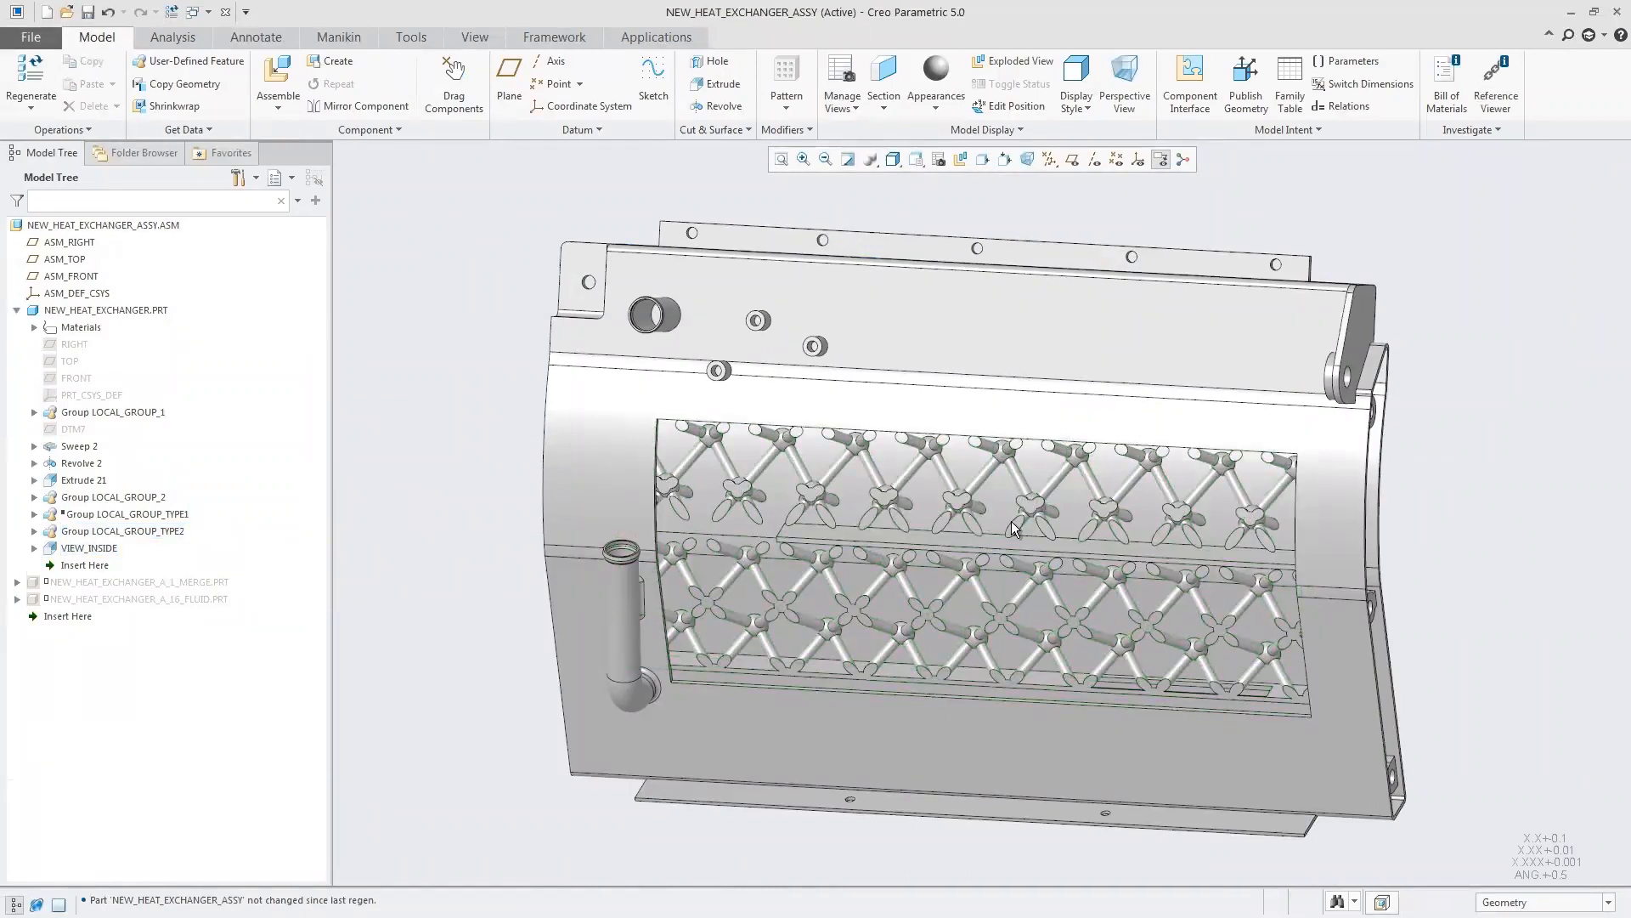
- Suppress the VIEW_INSIDE cutout to close the heat exchanger body again
left_click(111, 548)
left_click(182, 445)
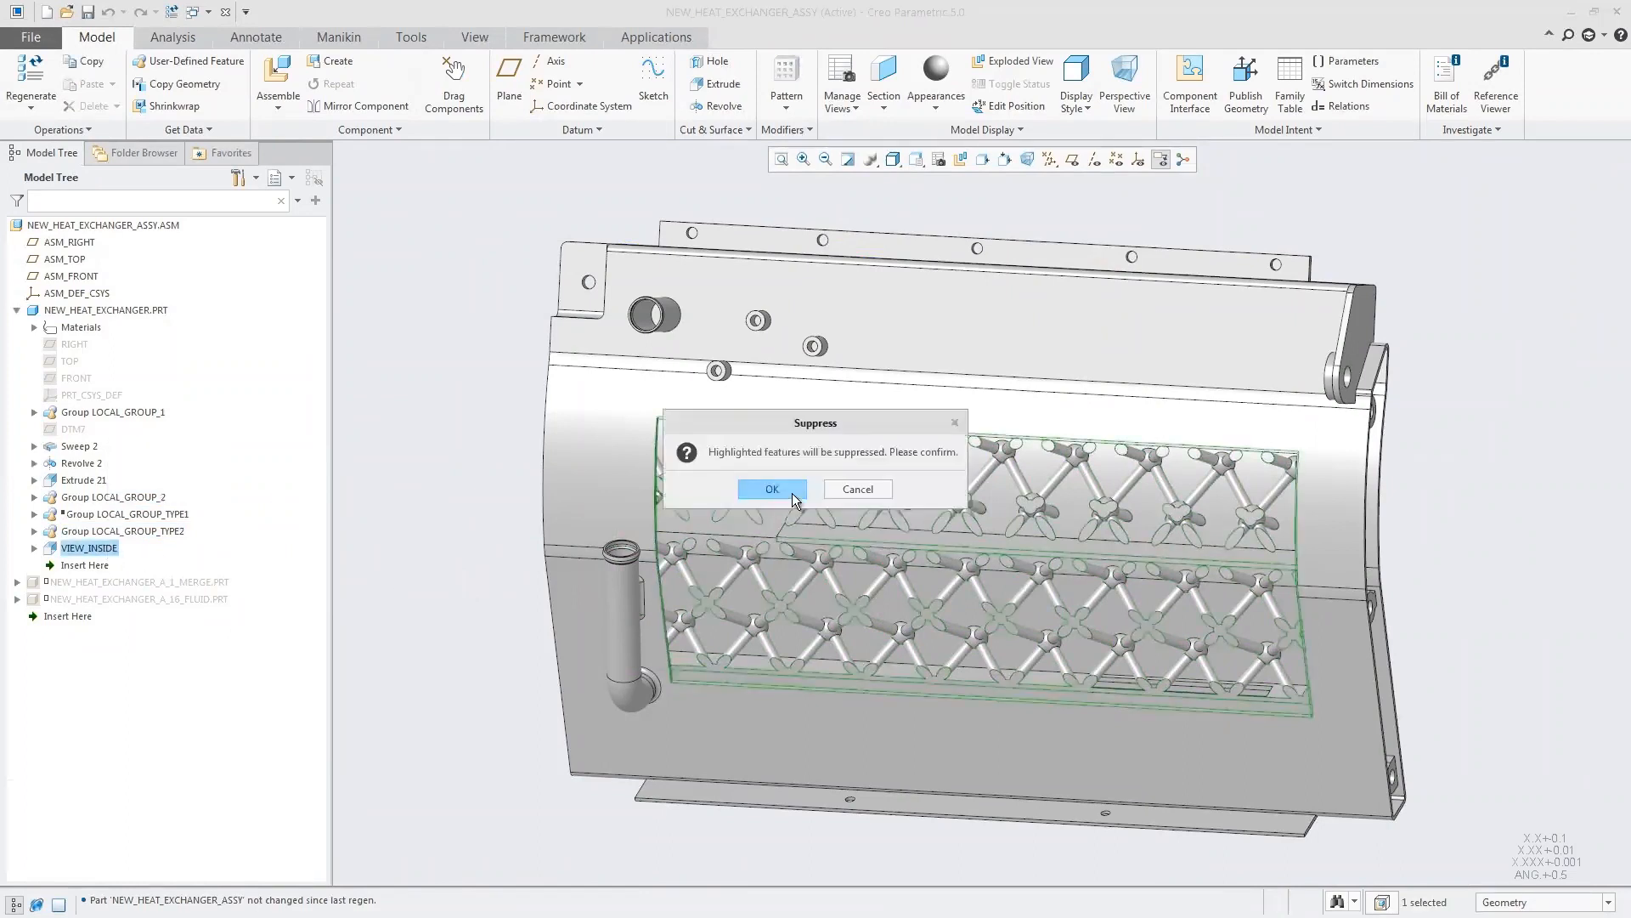
left_click(792, 493)
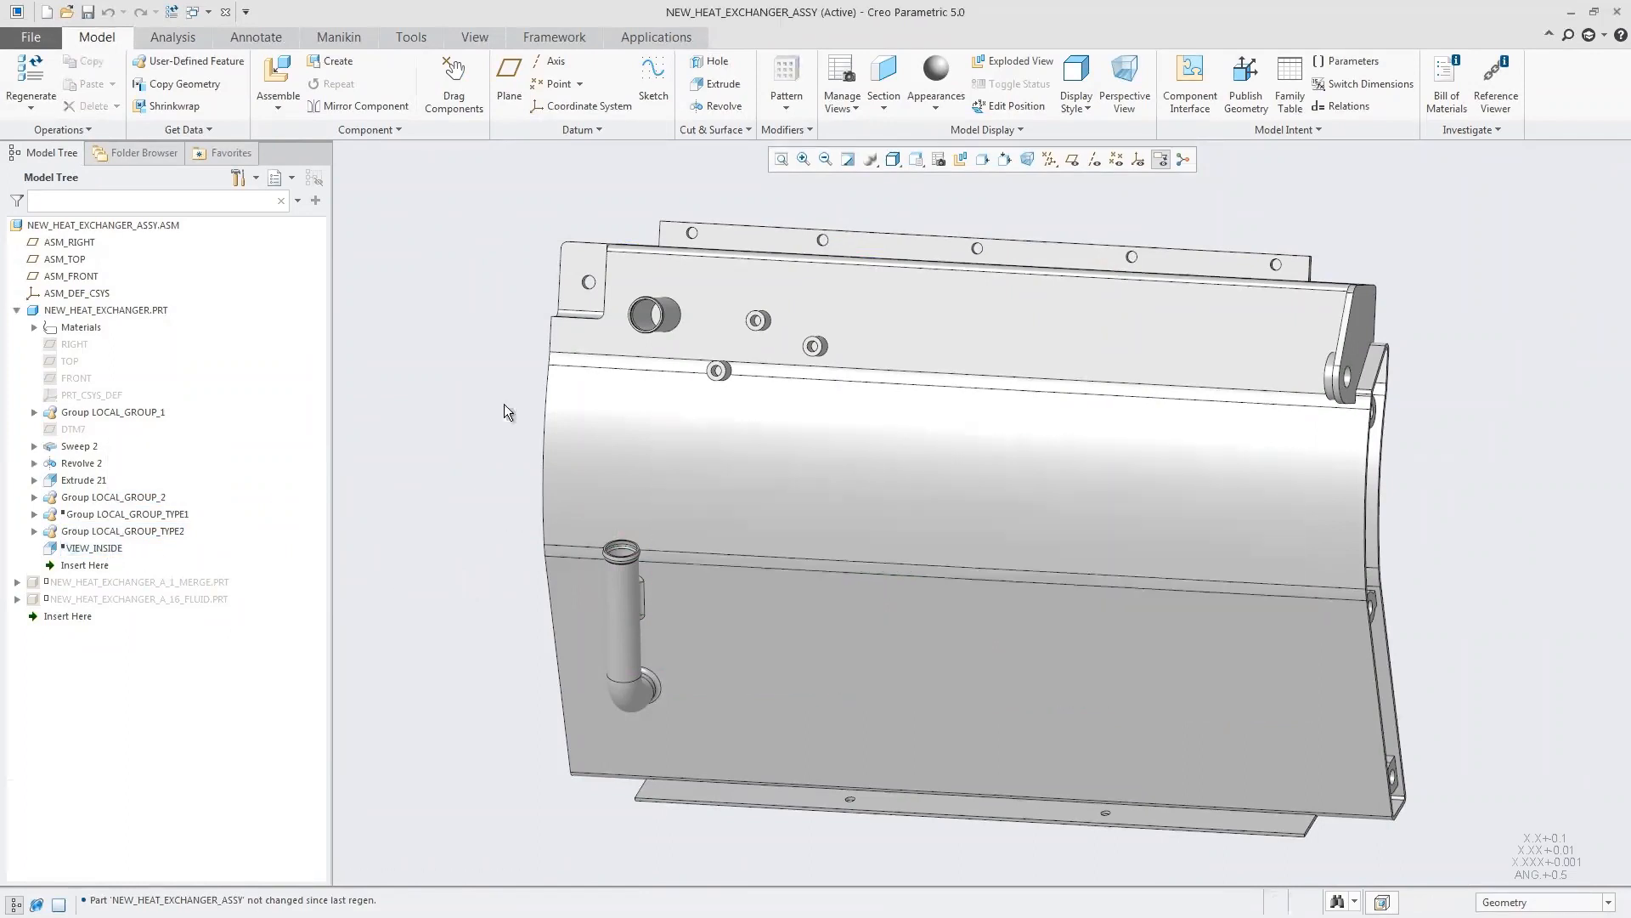
- Reopen the existing flow analysis project and update it for the changed geometry, accepting deletion of the current fluid domains
left_click(655, 37)
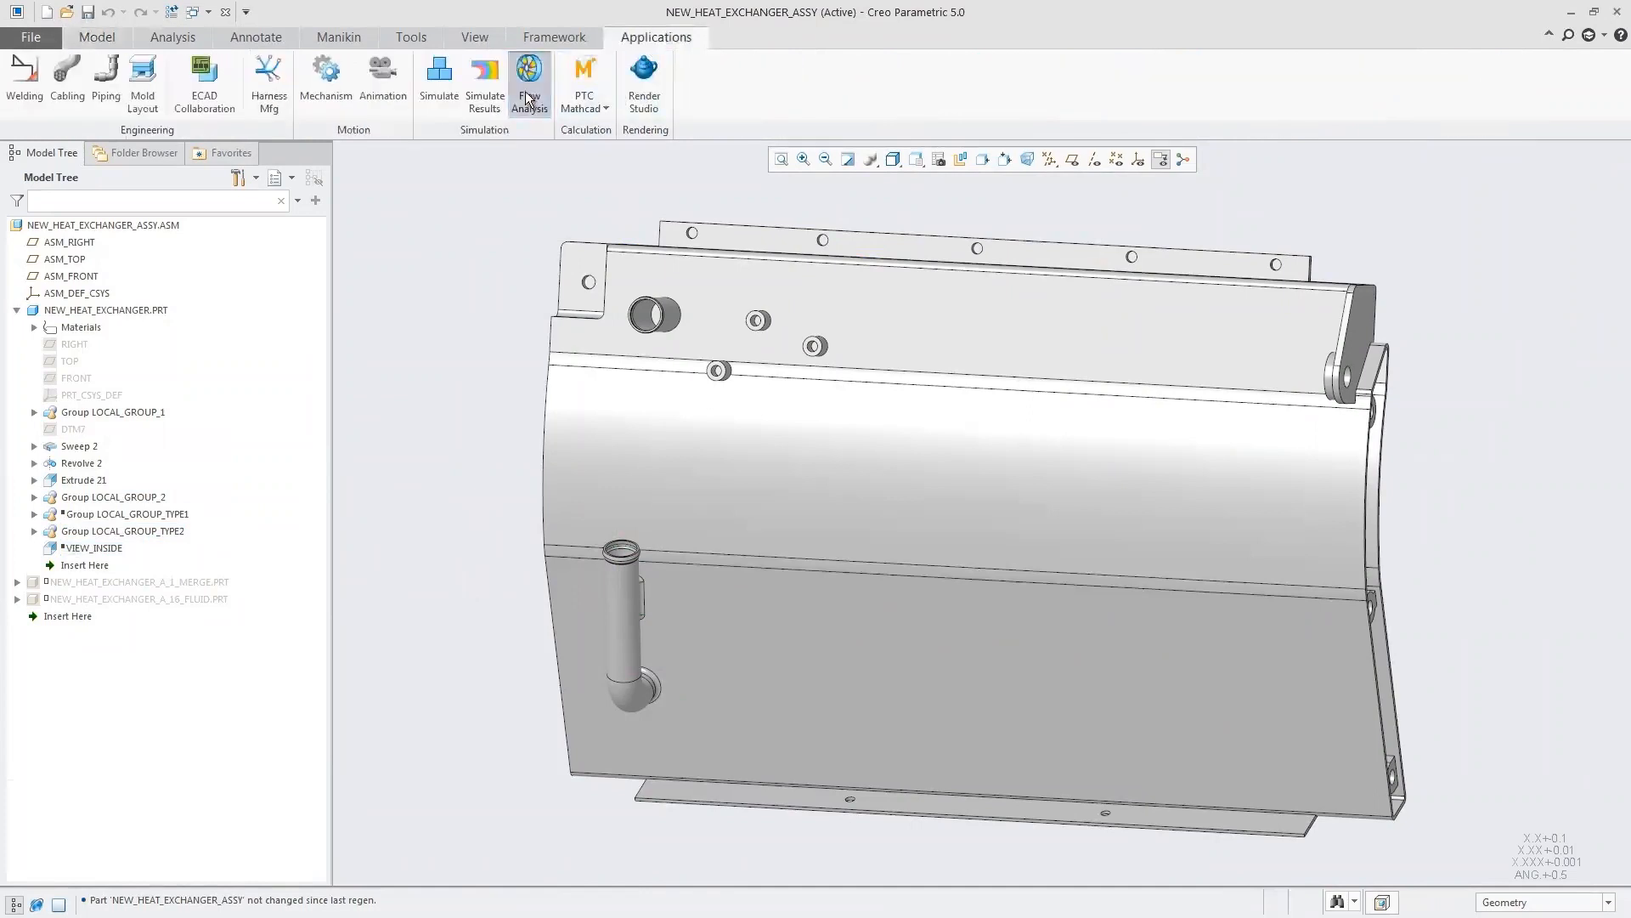
left_click(530, 81)
left_click(83, 83)
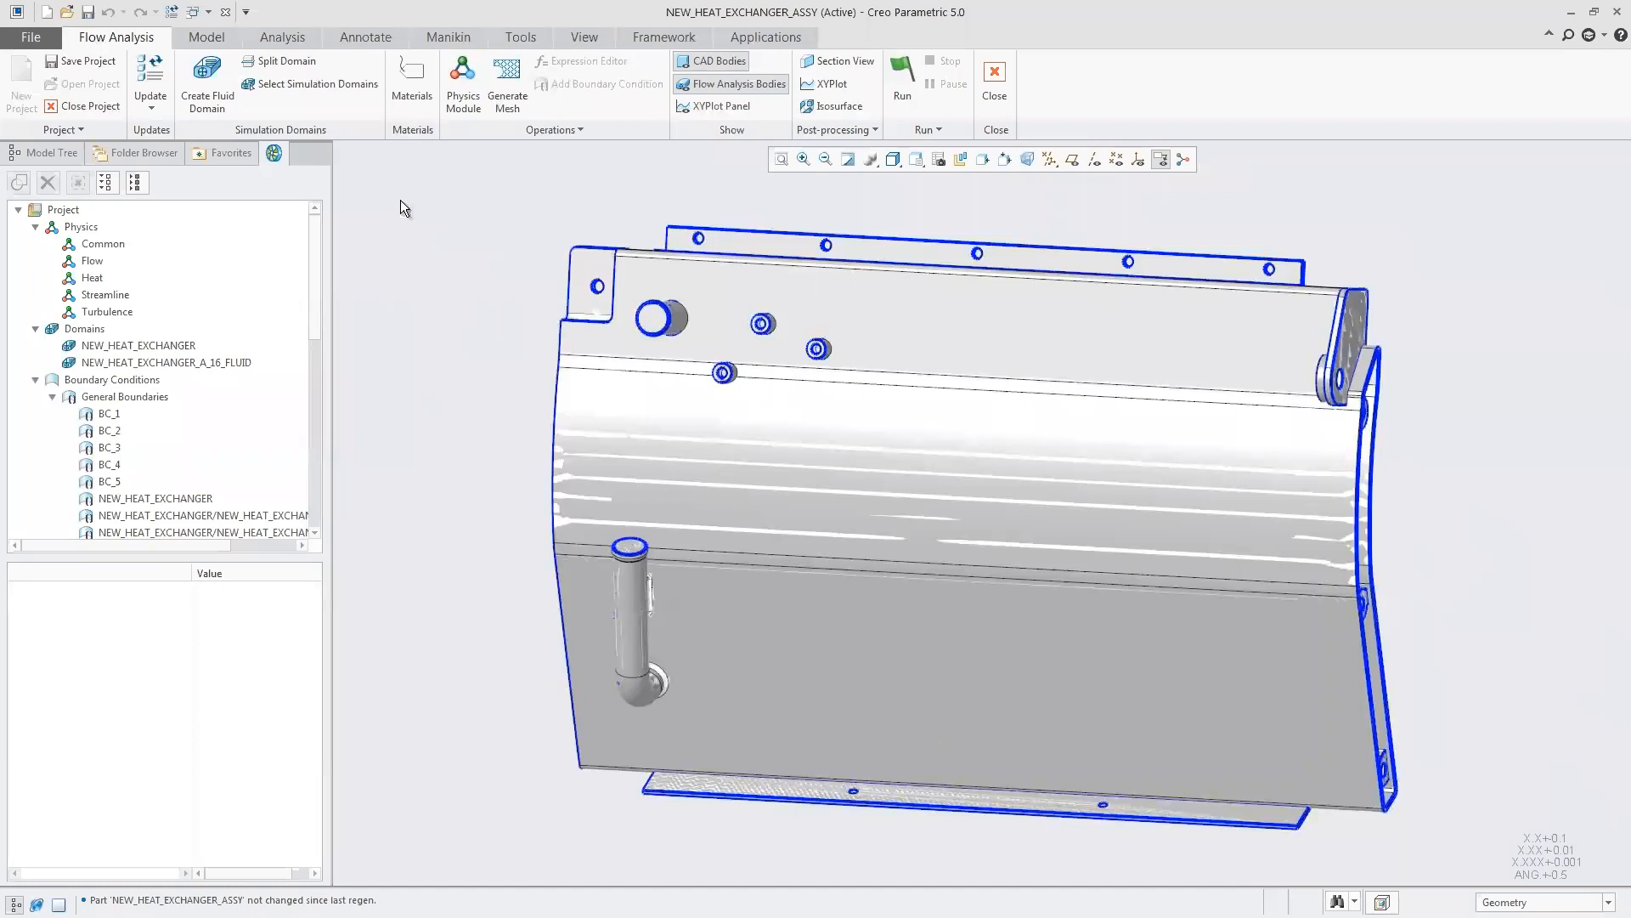
left_click(151, 100)
left_click(182, 129)
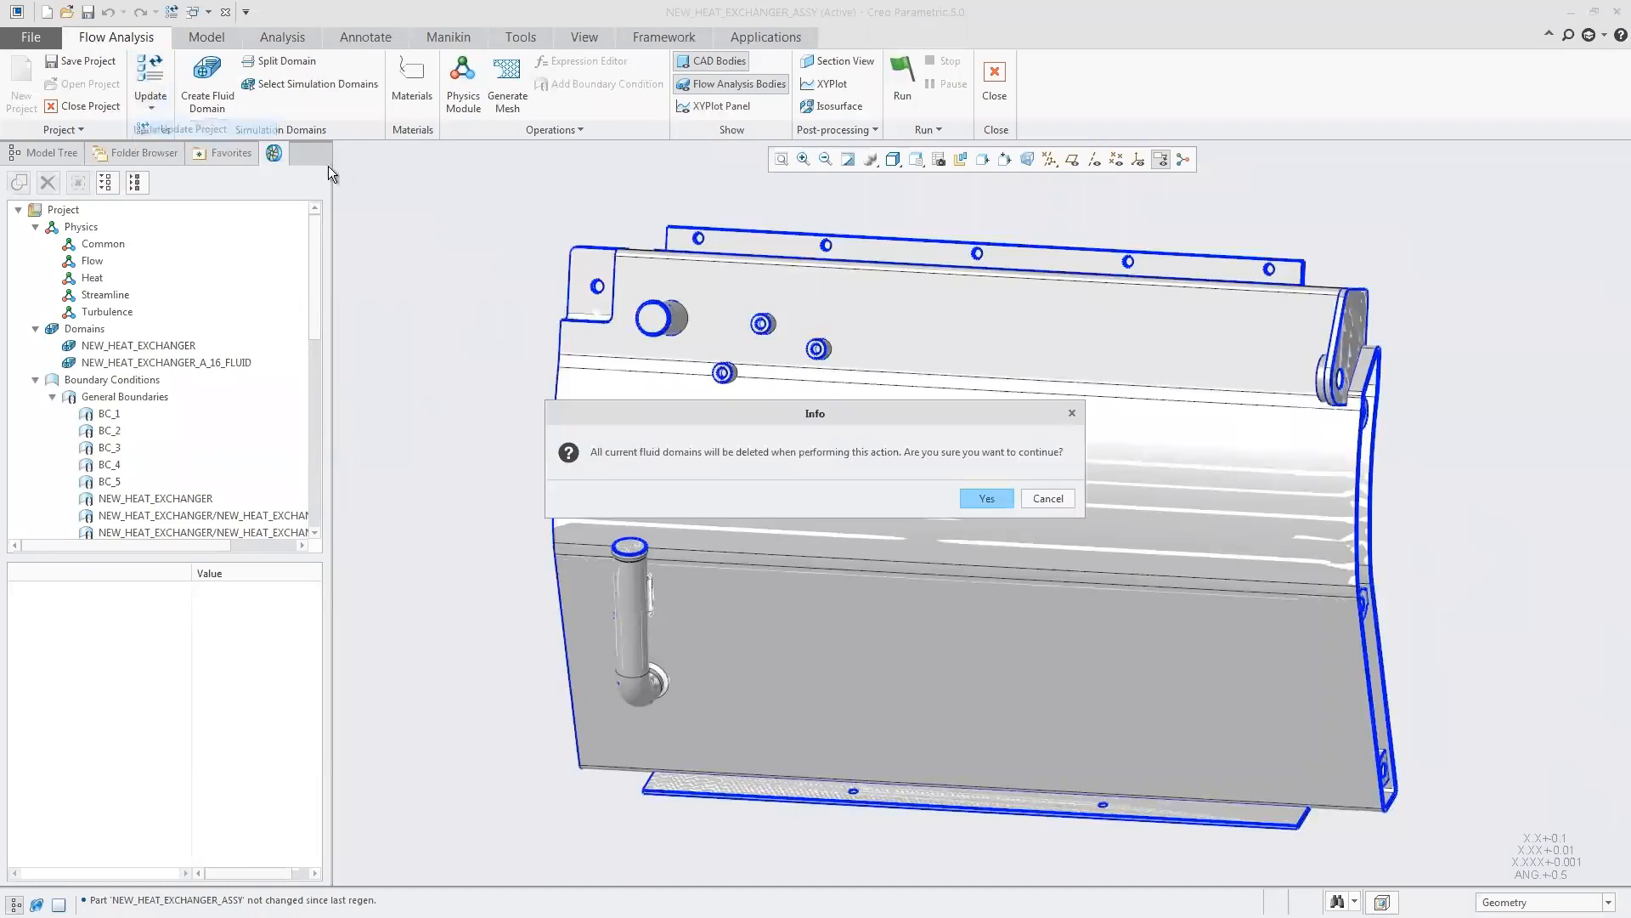
left_click(986, 499)
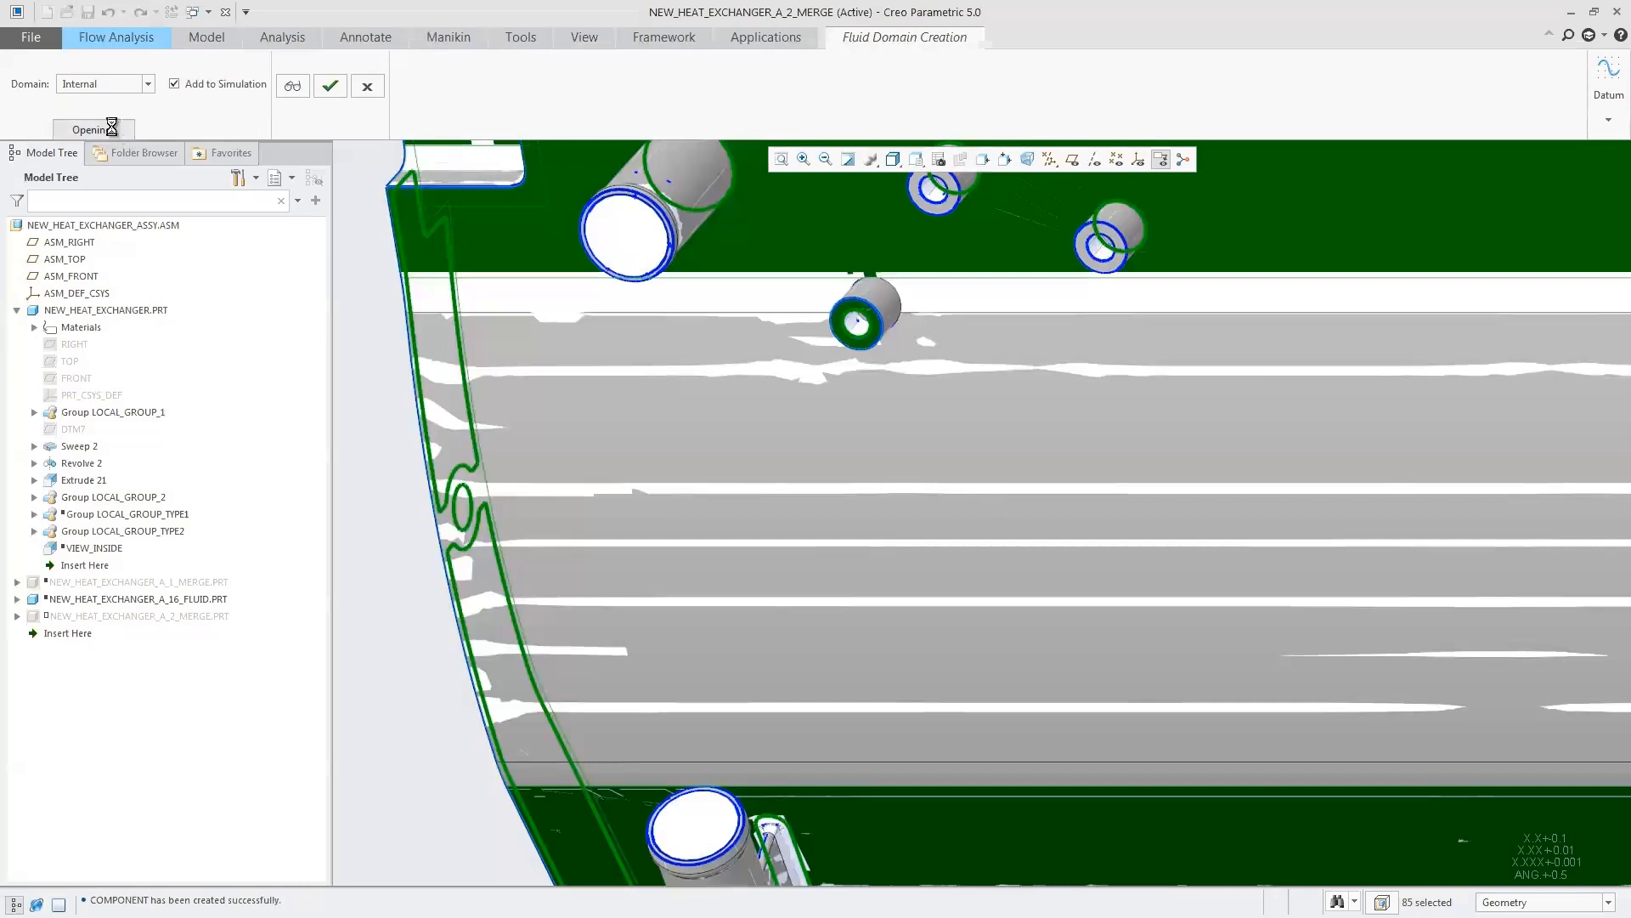
- Redefine the internal fluid domain's openings using only the end rim faces of the two coolant pipes, and hide the CAD bodies
left_click(100, 130)
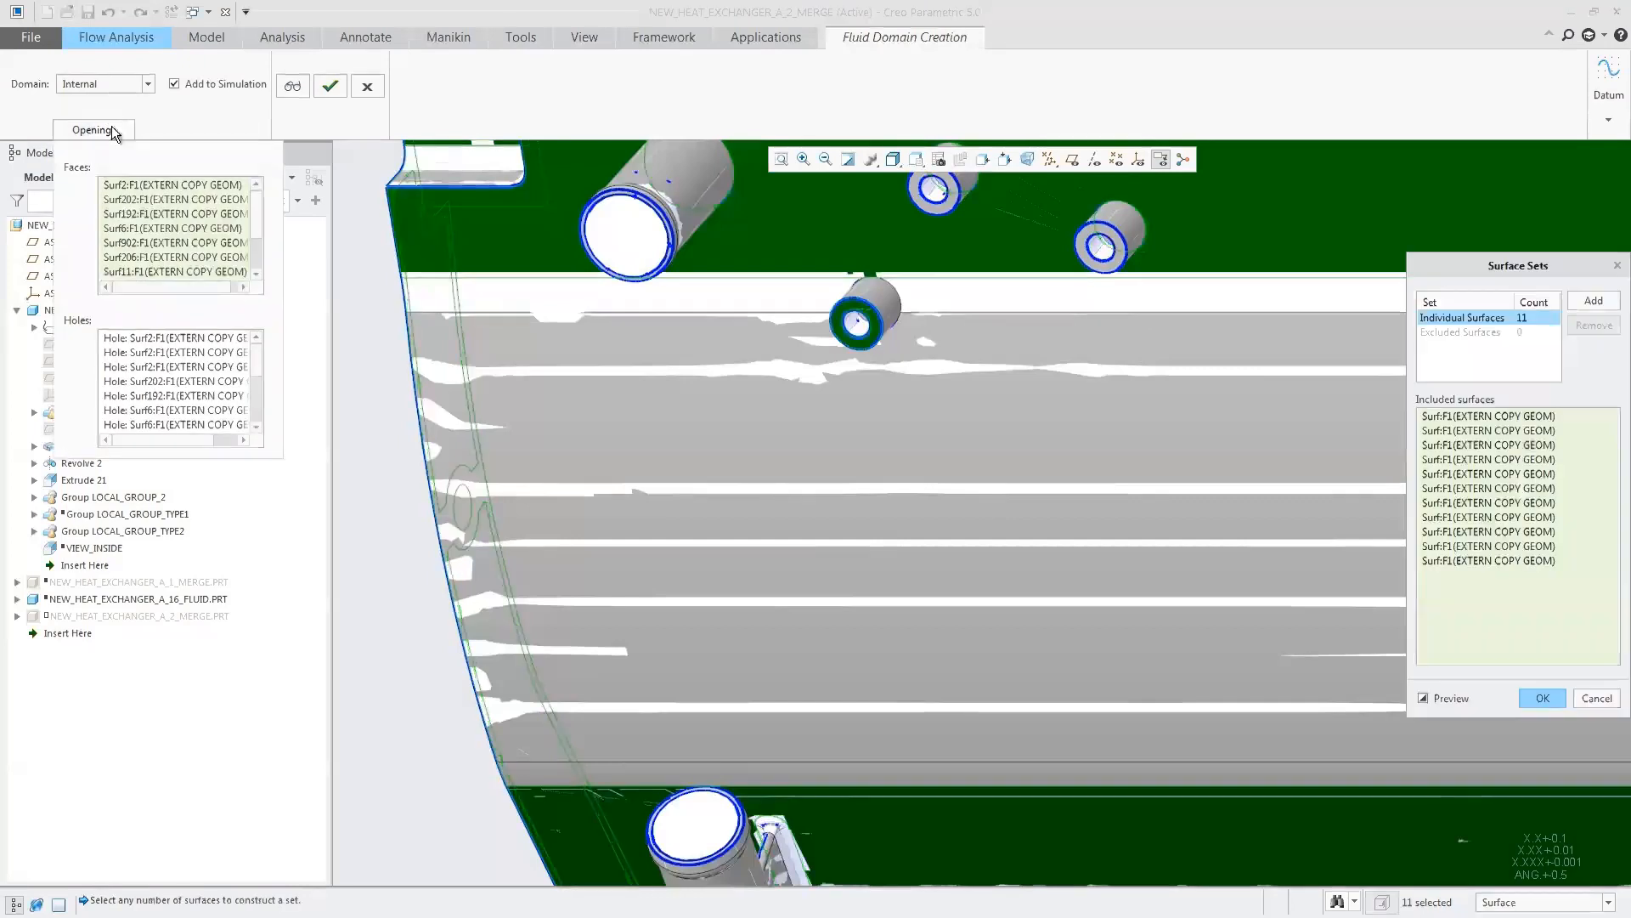
right_click(1537, 597)
left_click(1513, 603)
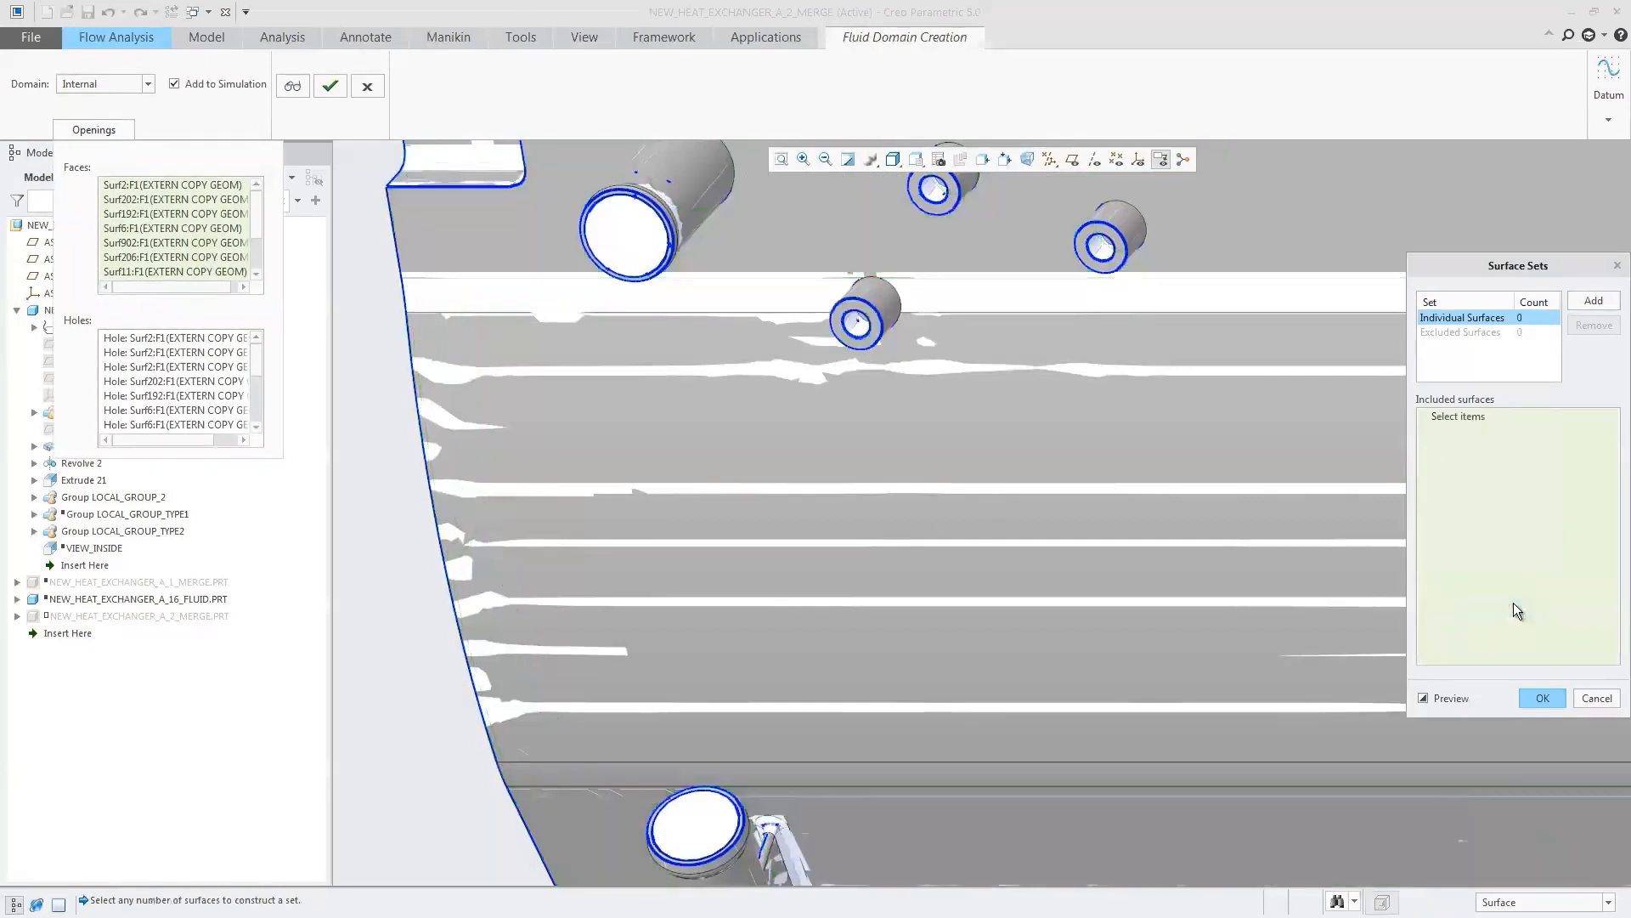
left_click(671, 262)
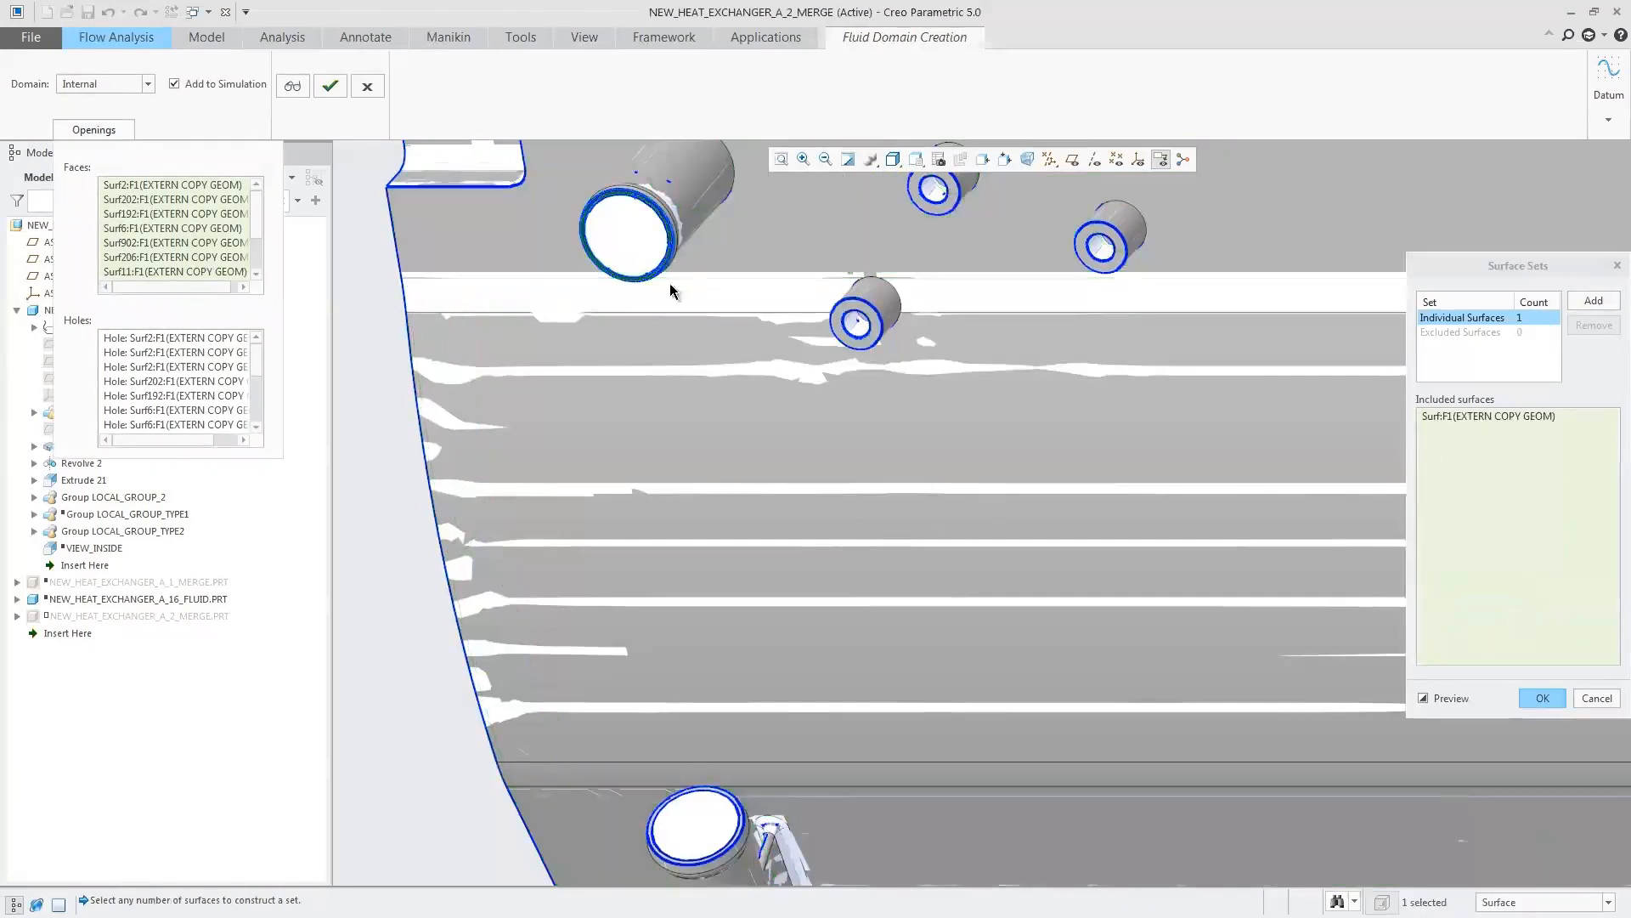
left_click(734, 805, "ctrl")
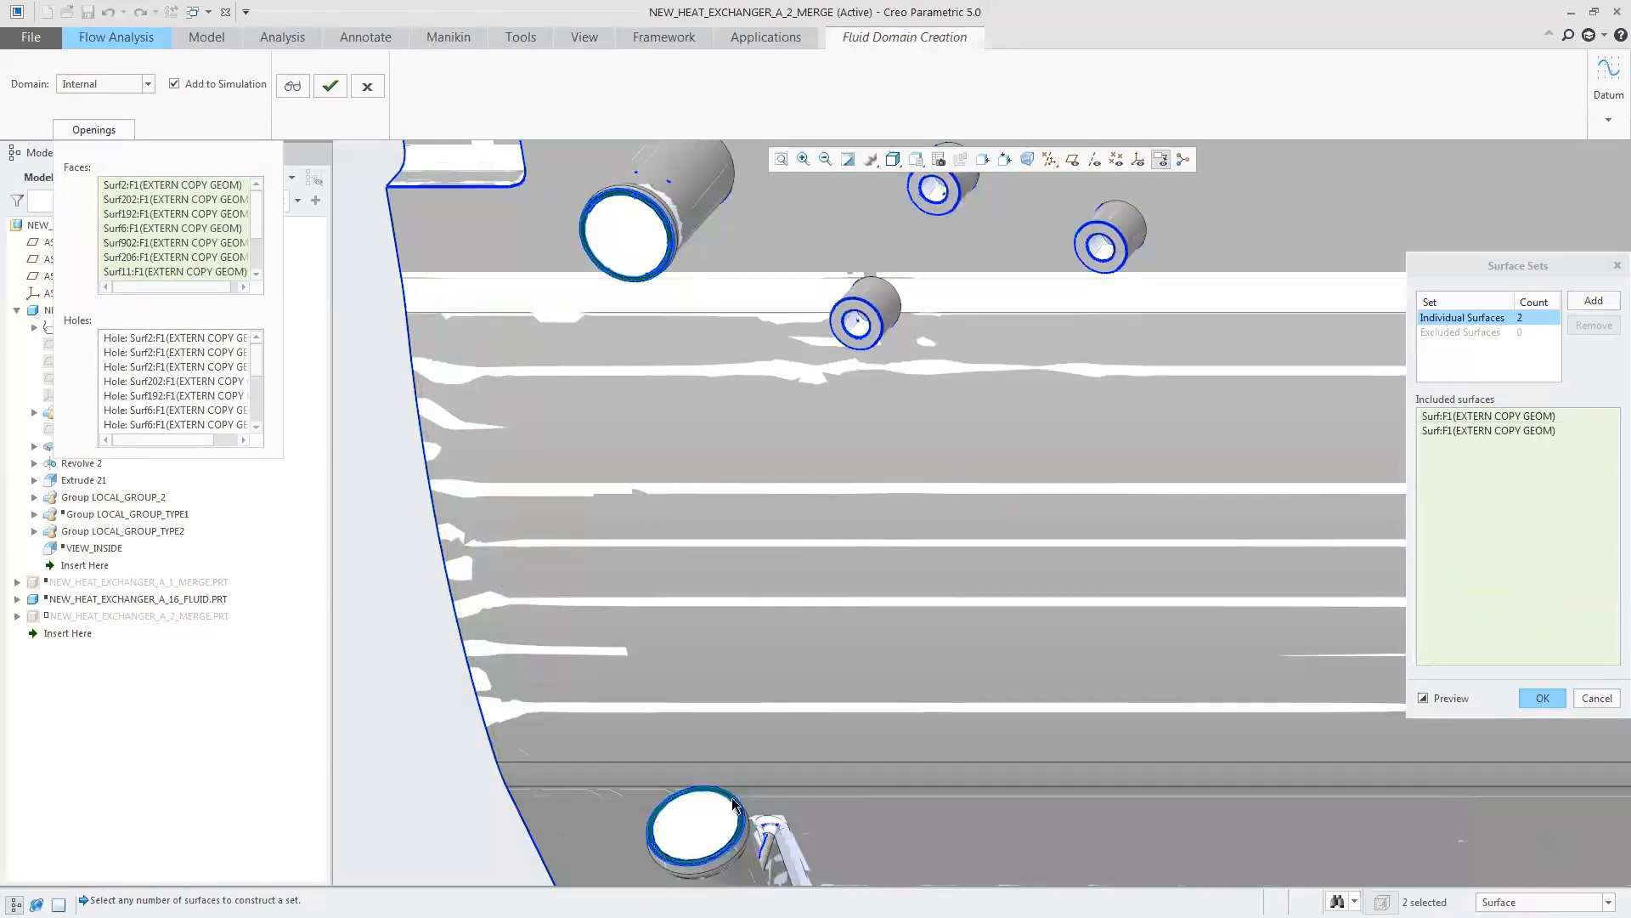
left_click(1540, 699)
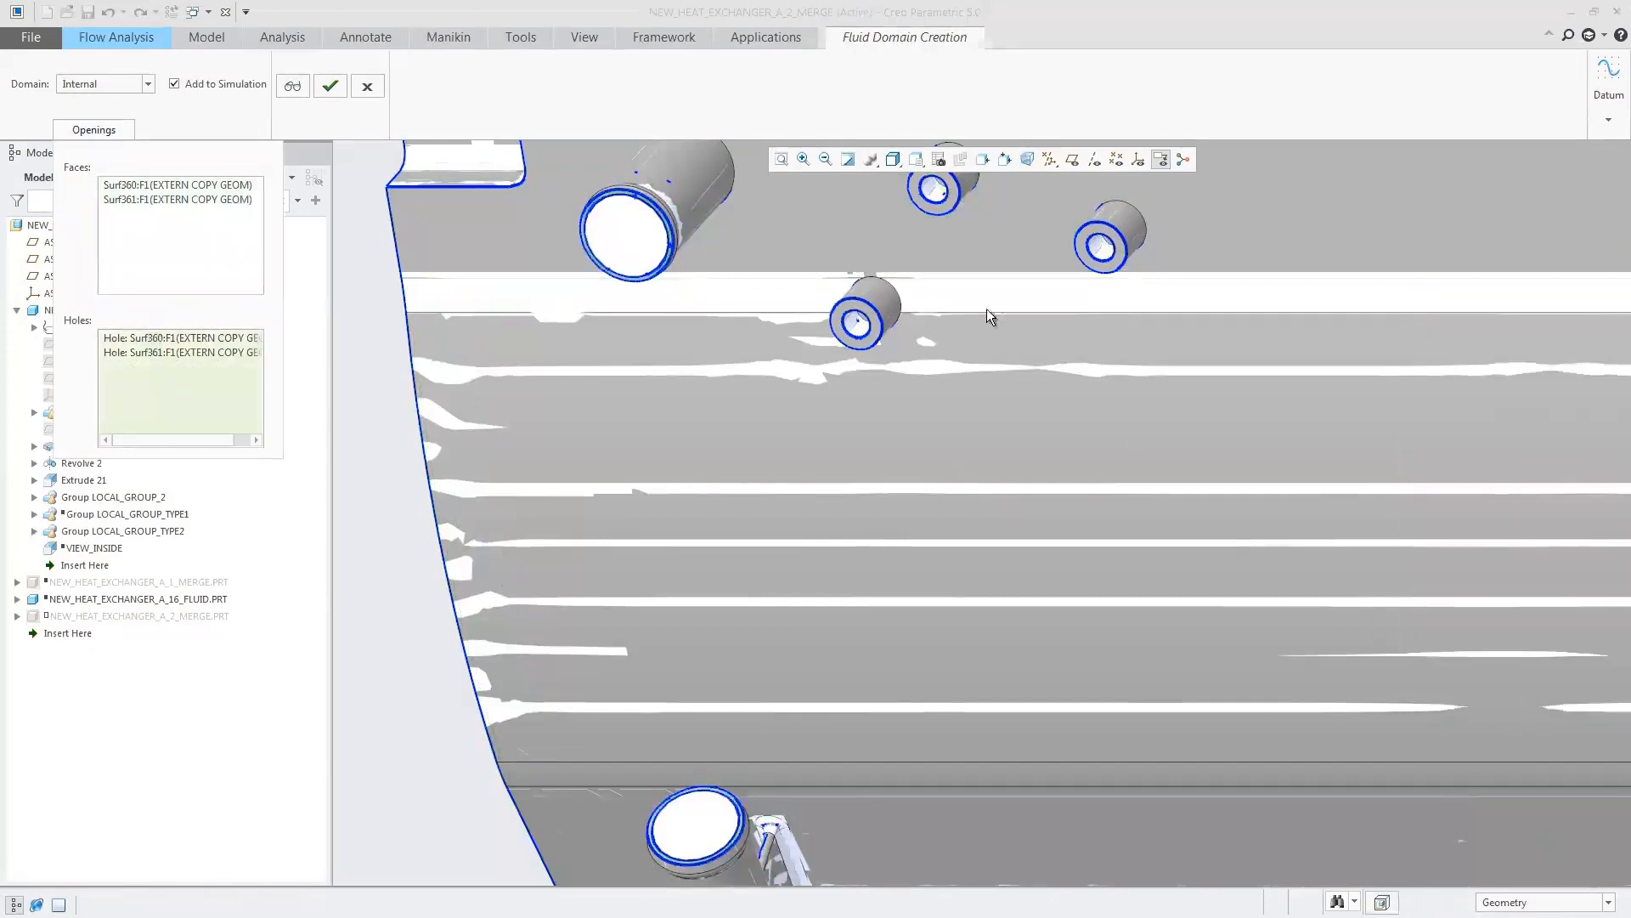
left_click(781, 159)
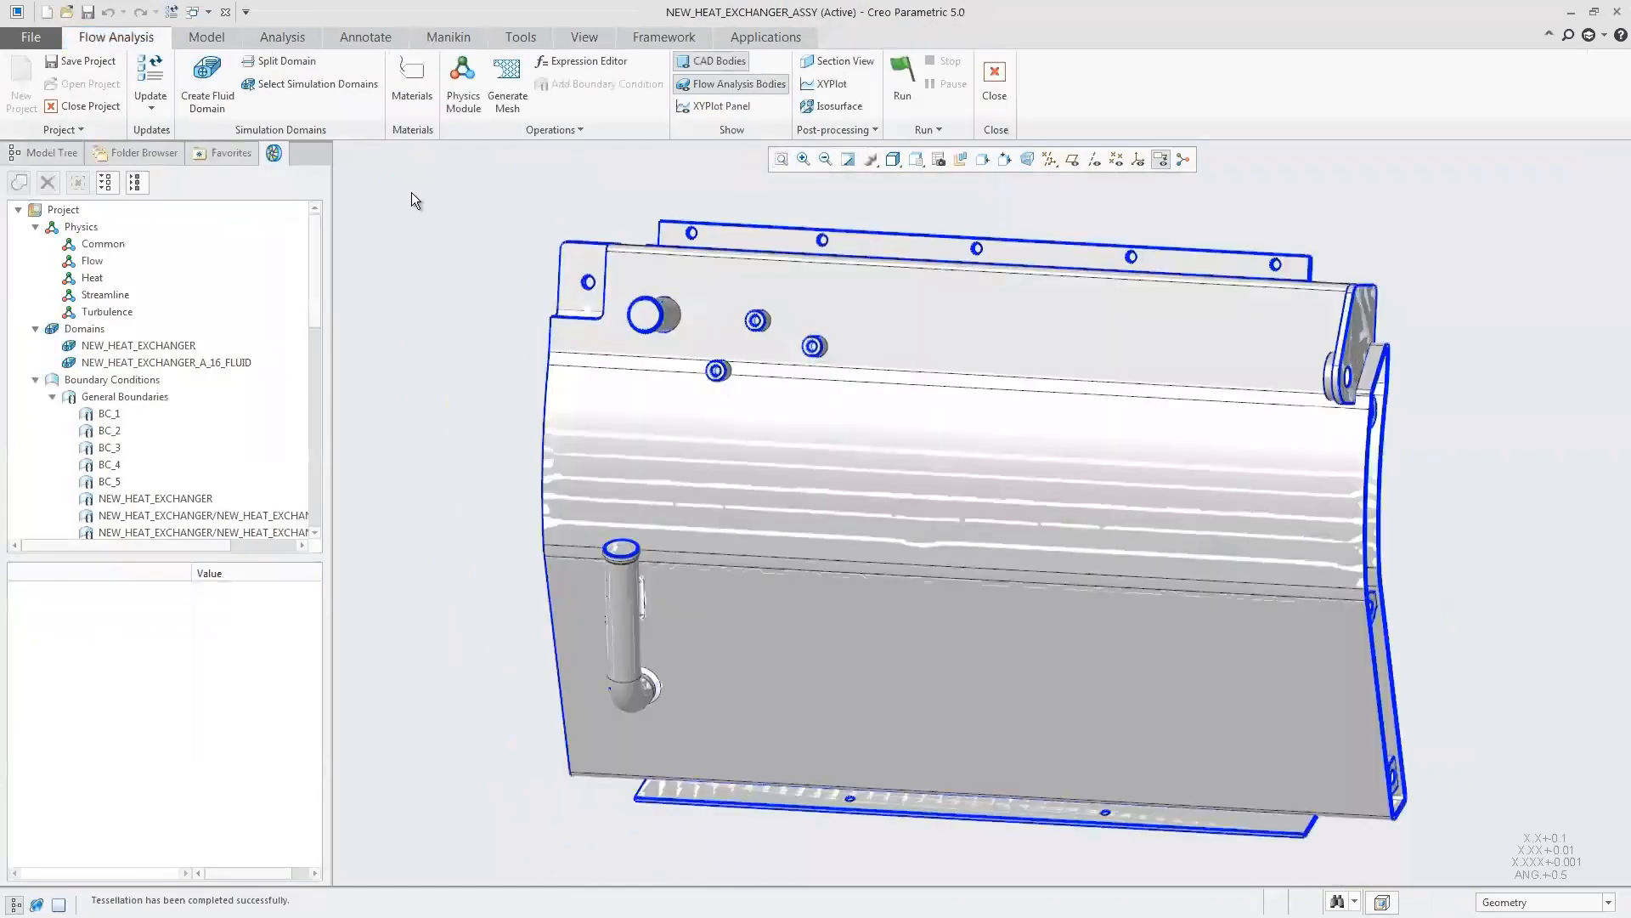
left_click(696, 60)
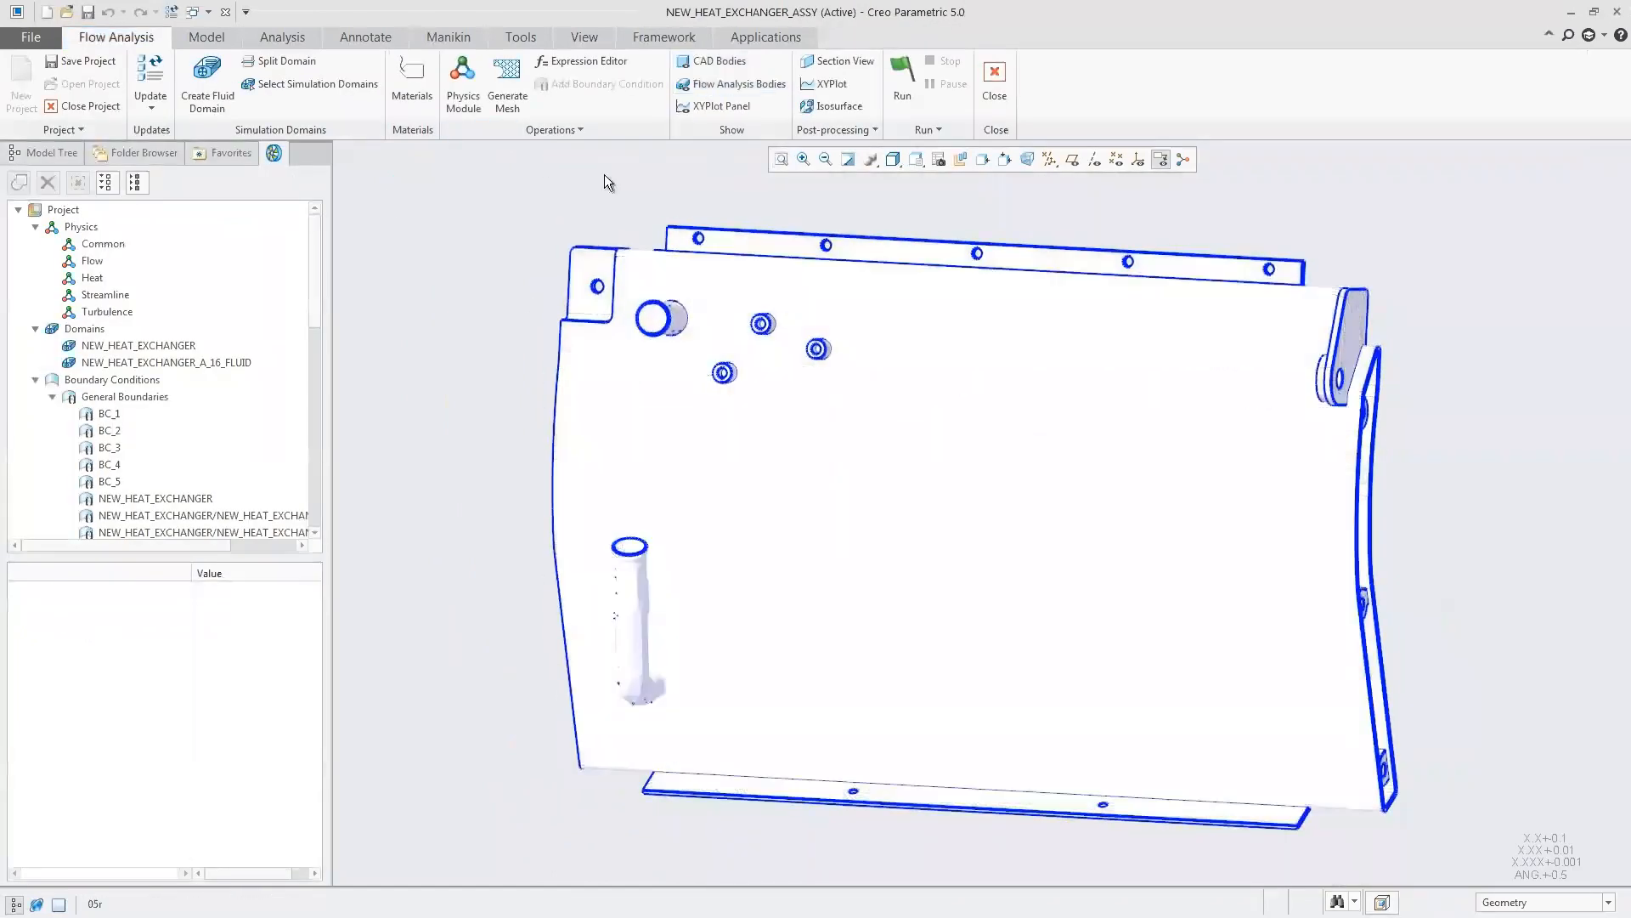
- Show the XY plot panel for monitoring and run the simulation on the updated heat exchanger geometry
left_click(704, 105)
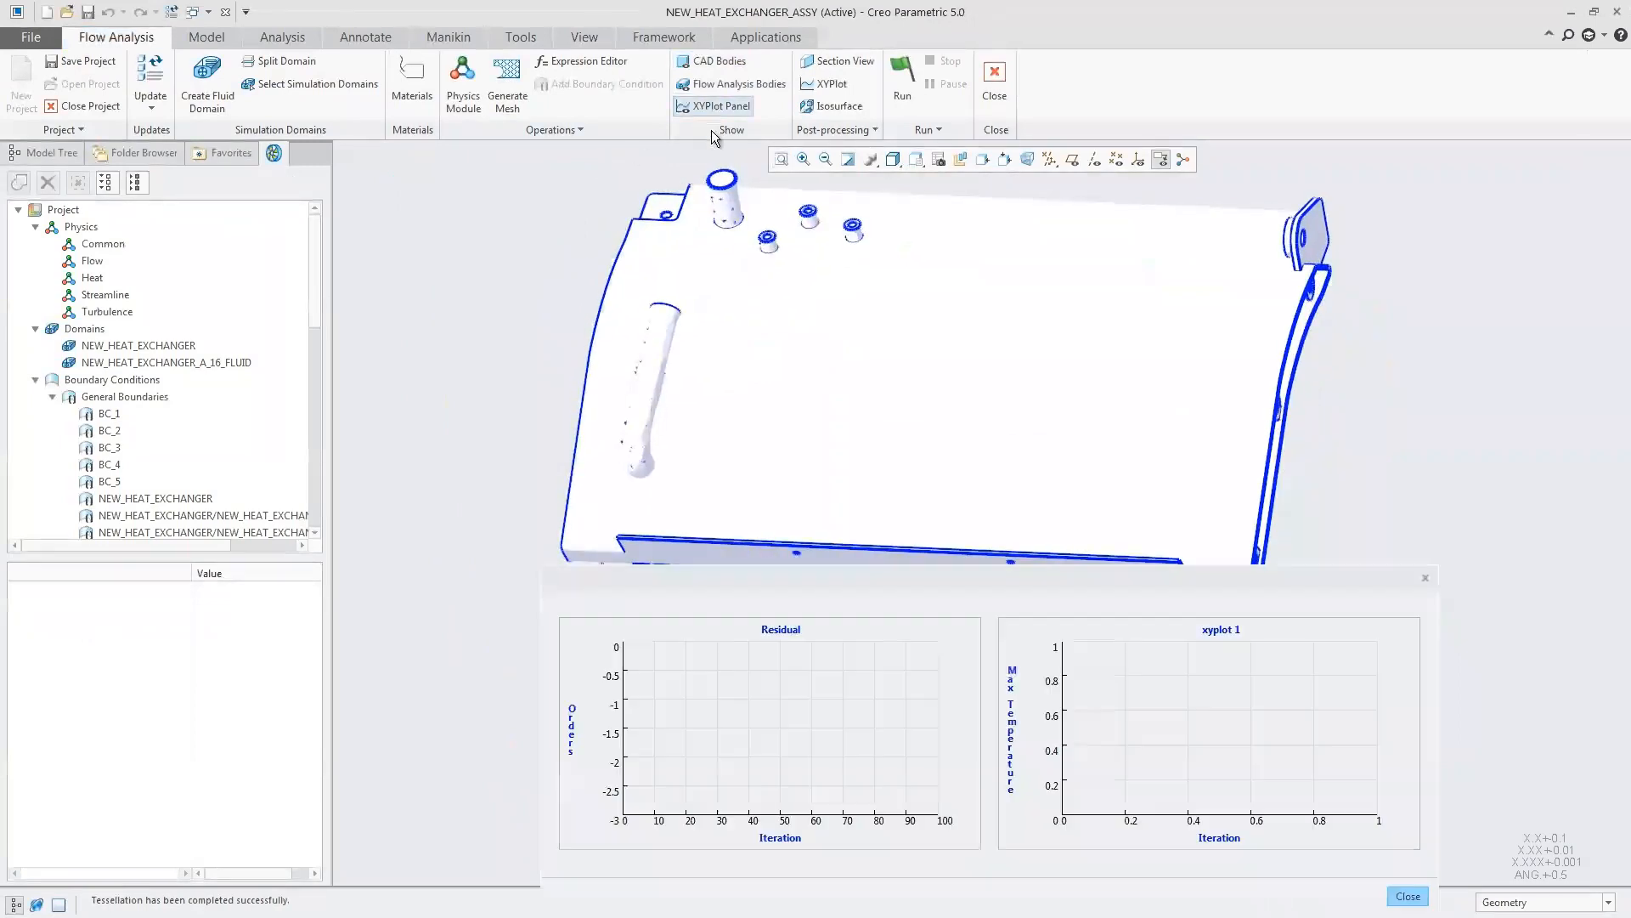
left_click(902, 85)
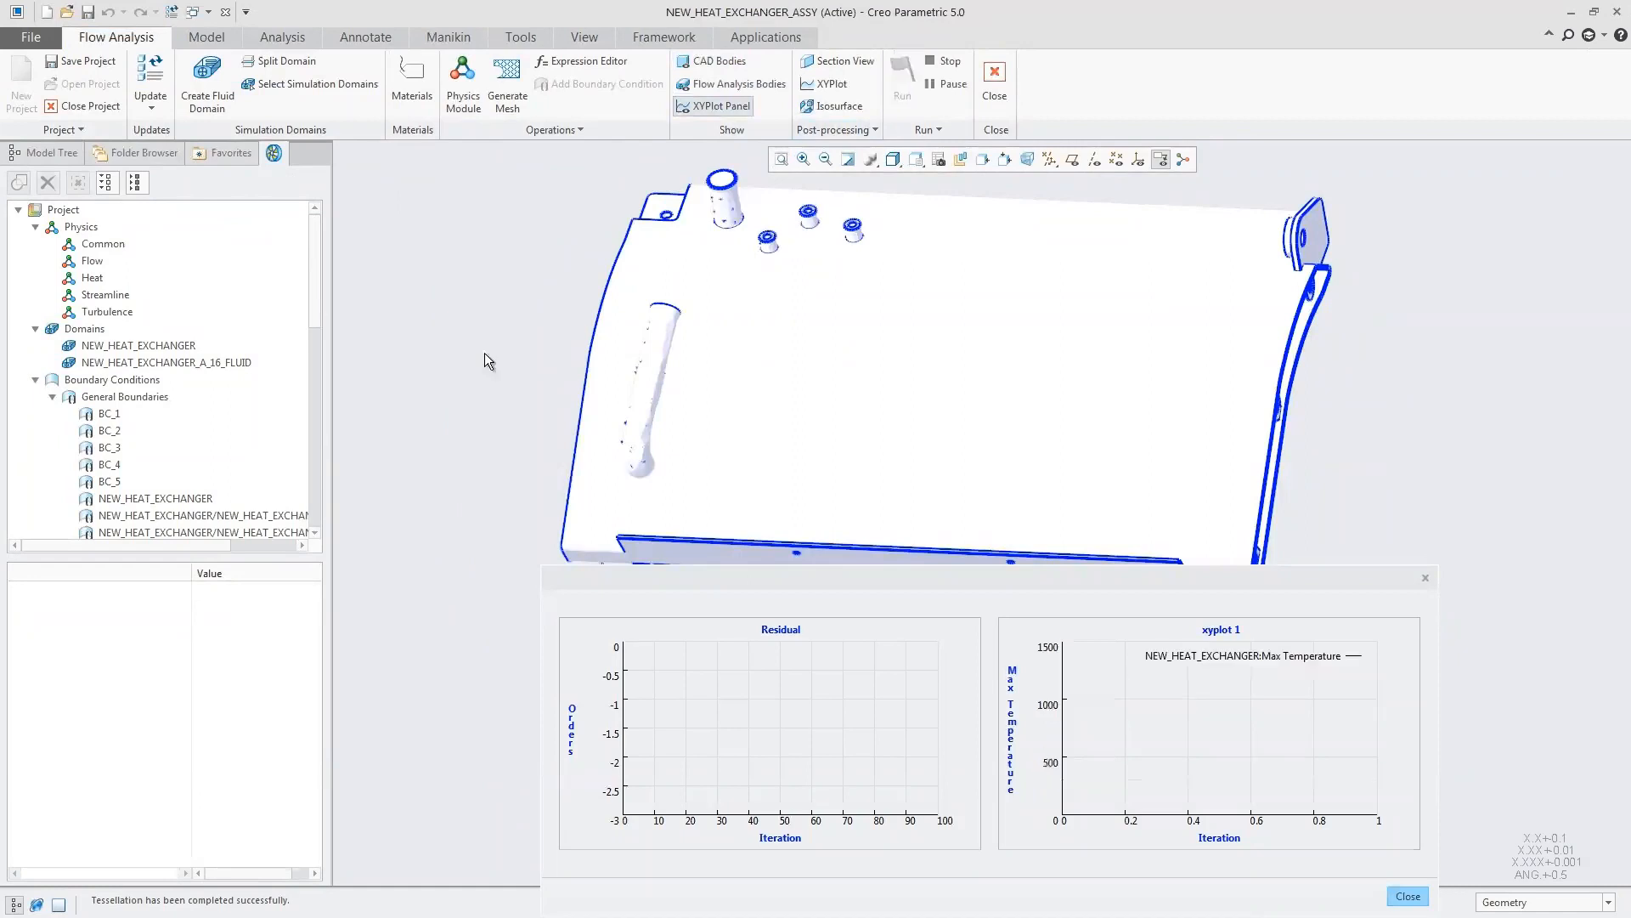
- Color the Streamline result by Temperature: [K] : Heat and animate it with an animation time size of 0.03
left_click_drag(315, 281, 318, 513)
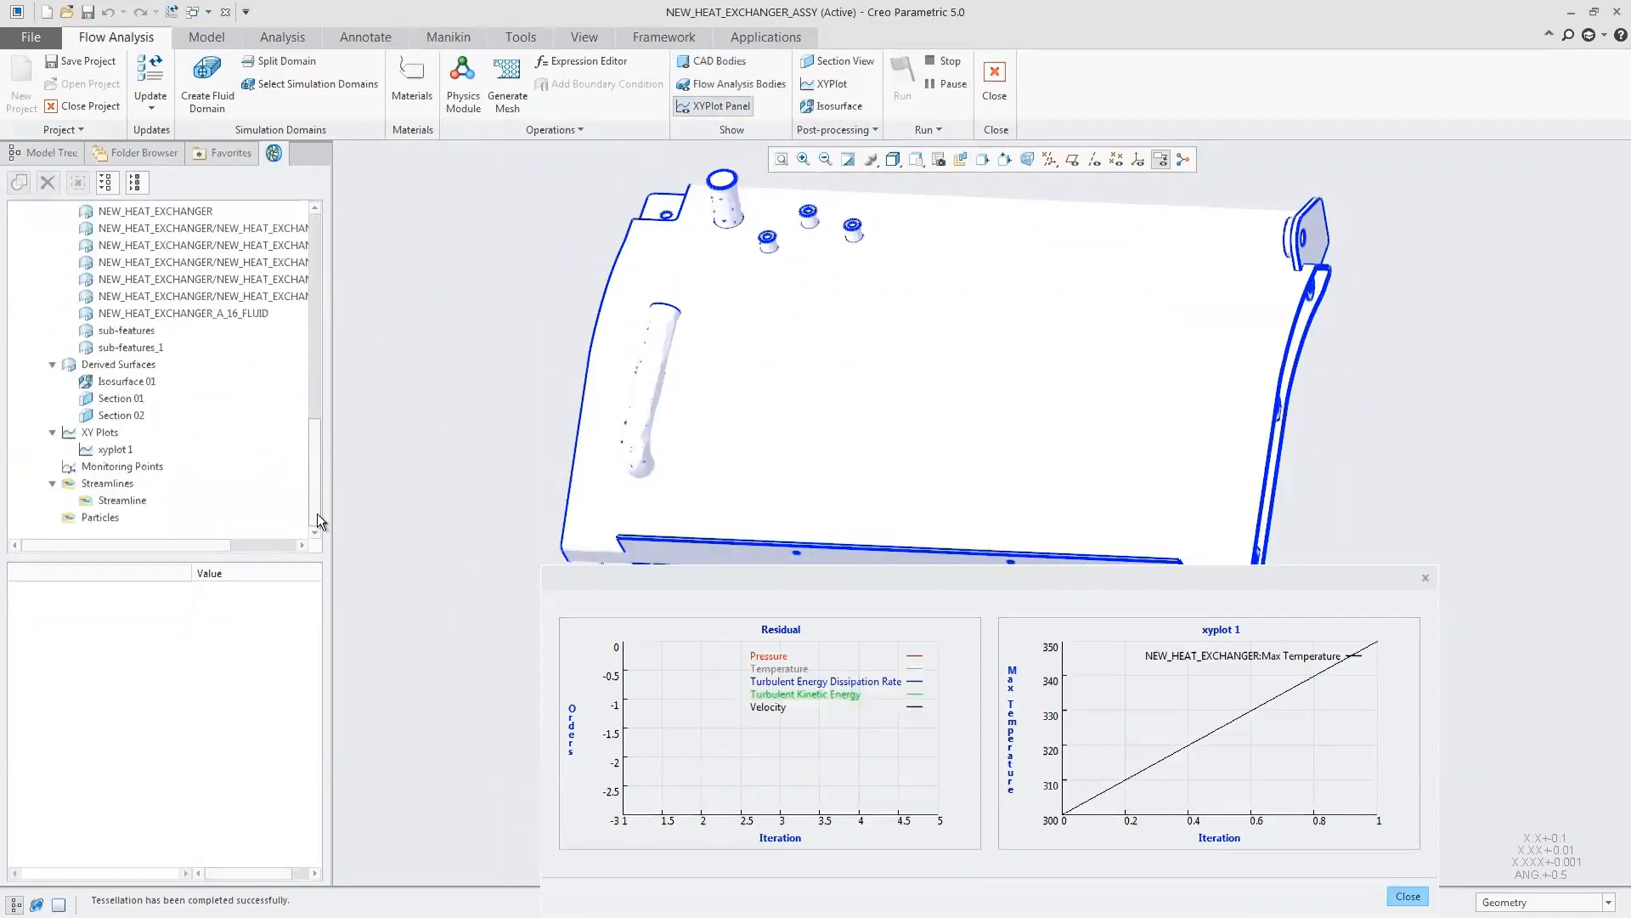
left_click(129, 513)
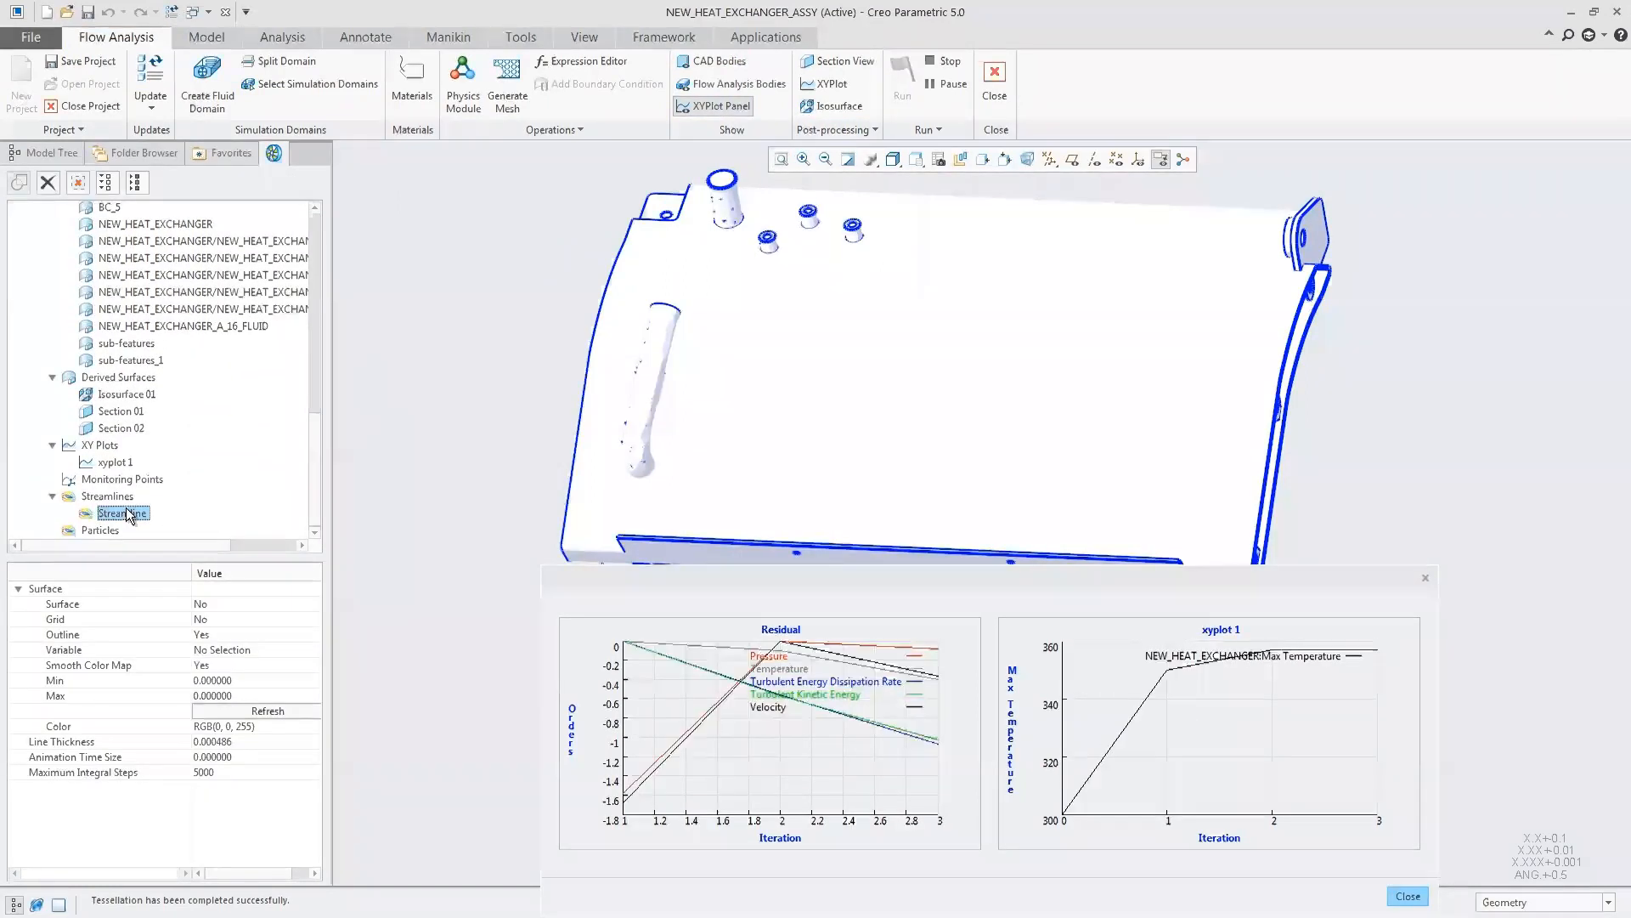
left_click(258, 651)
left_click(246, 599)
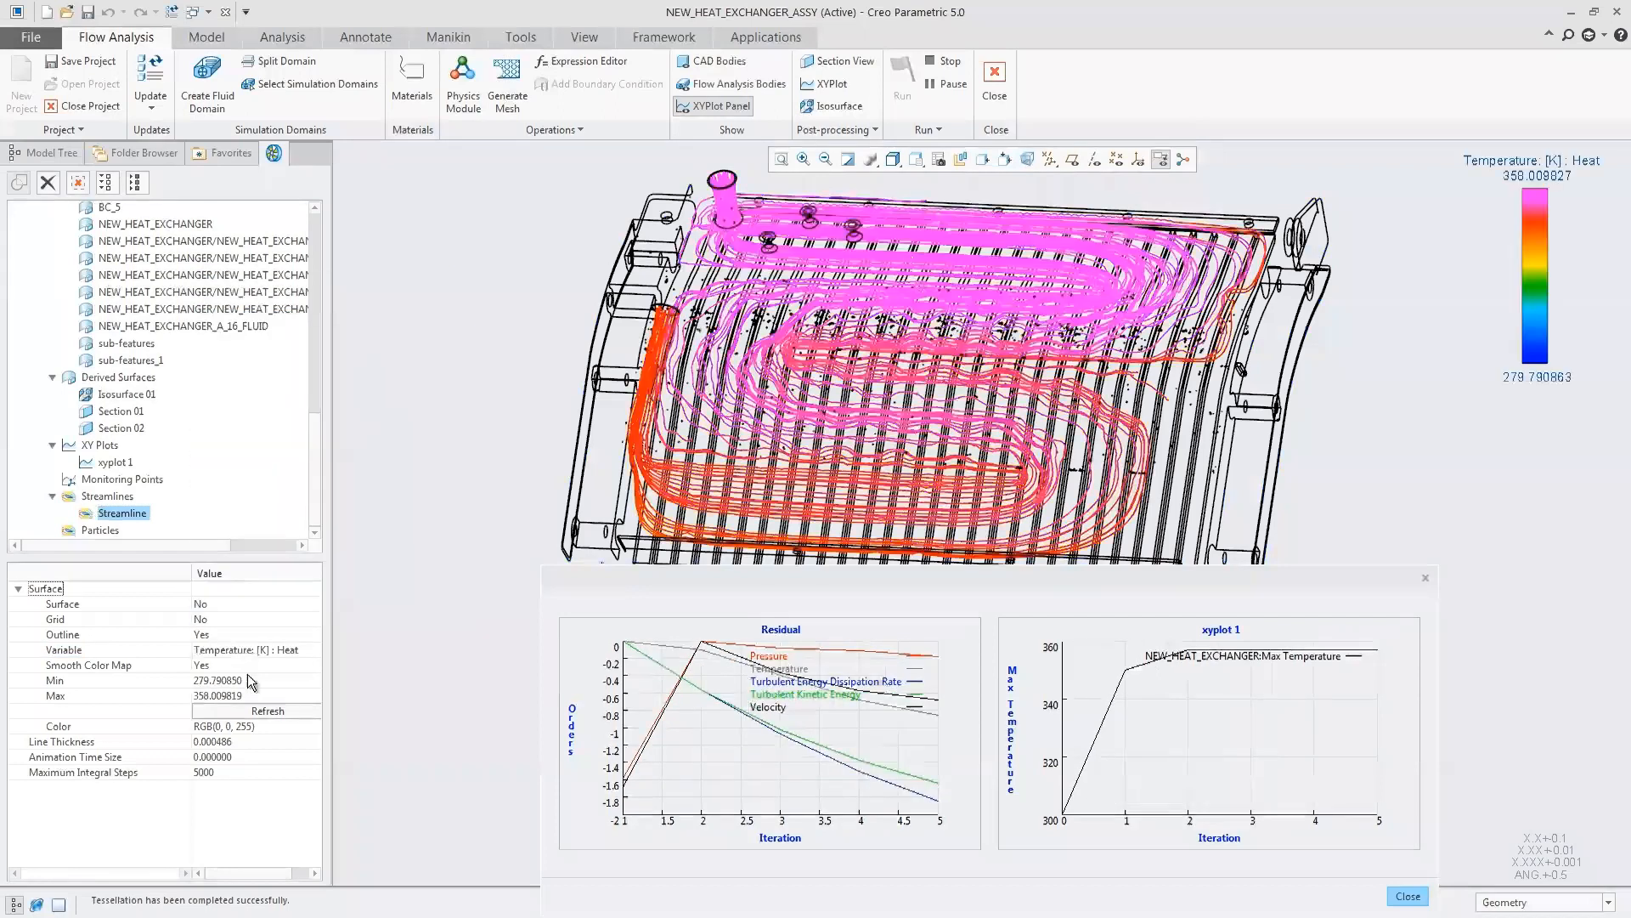
left_click(255, 757)
type("0.0")
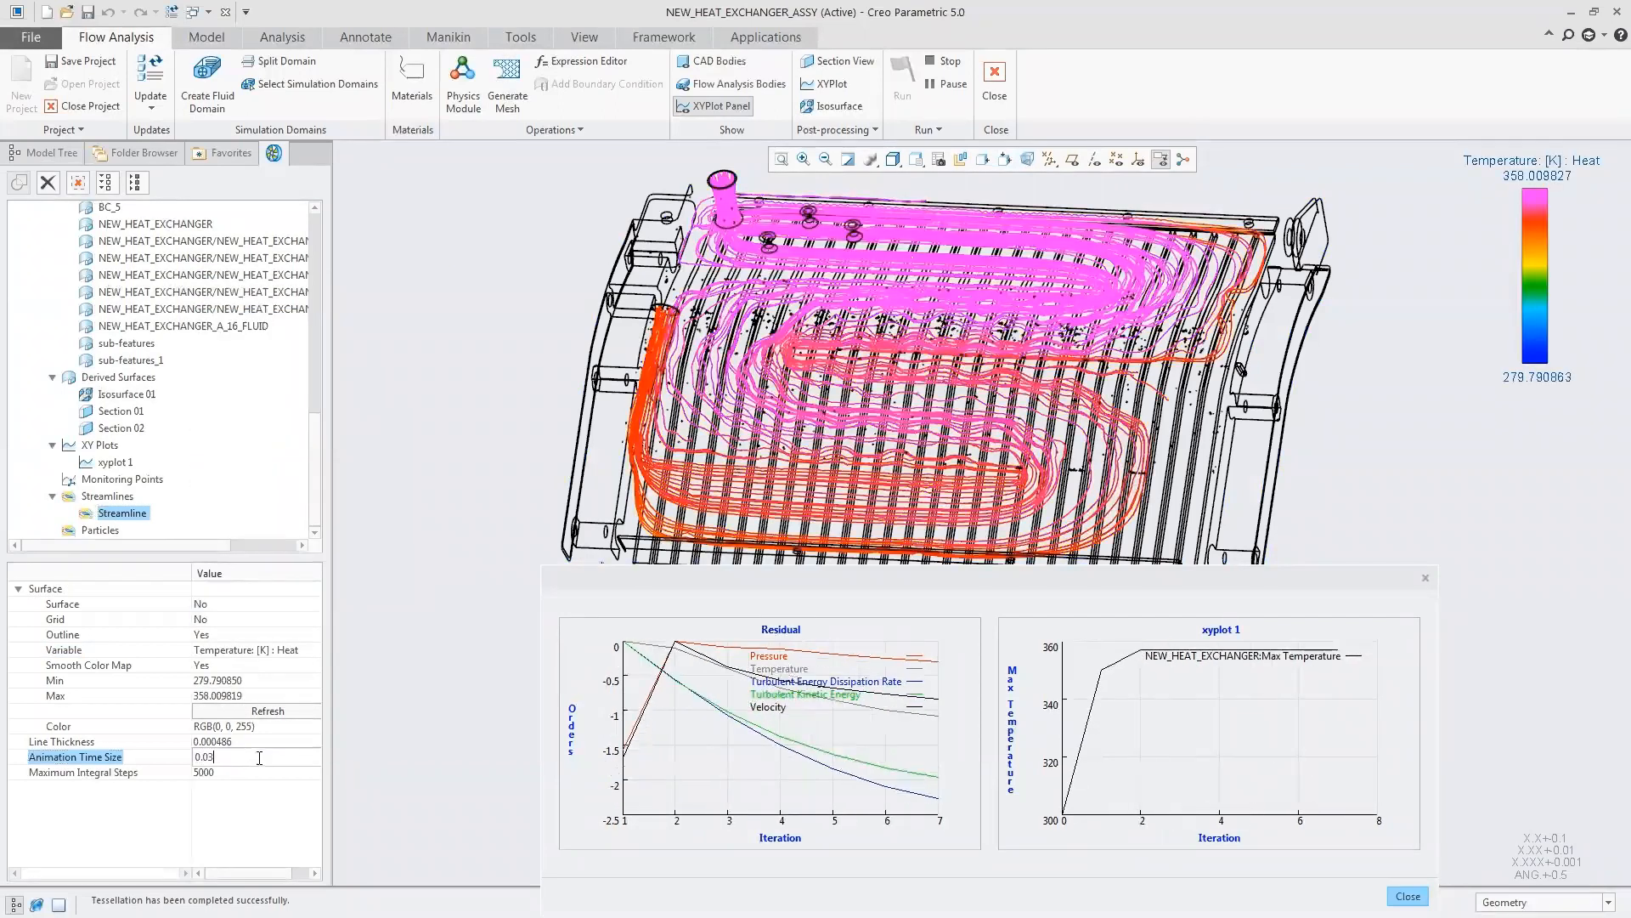
type("3")
key("Return")
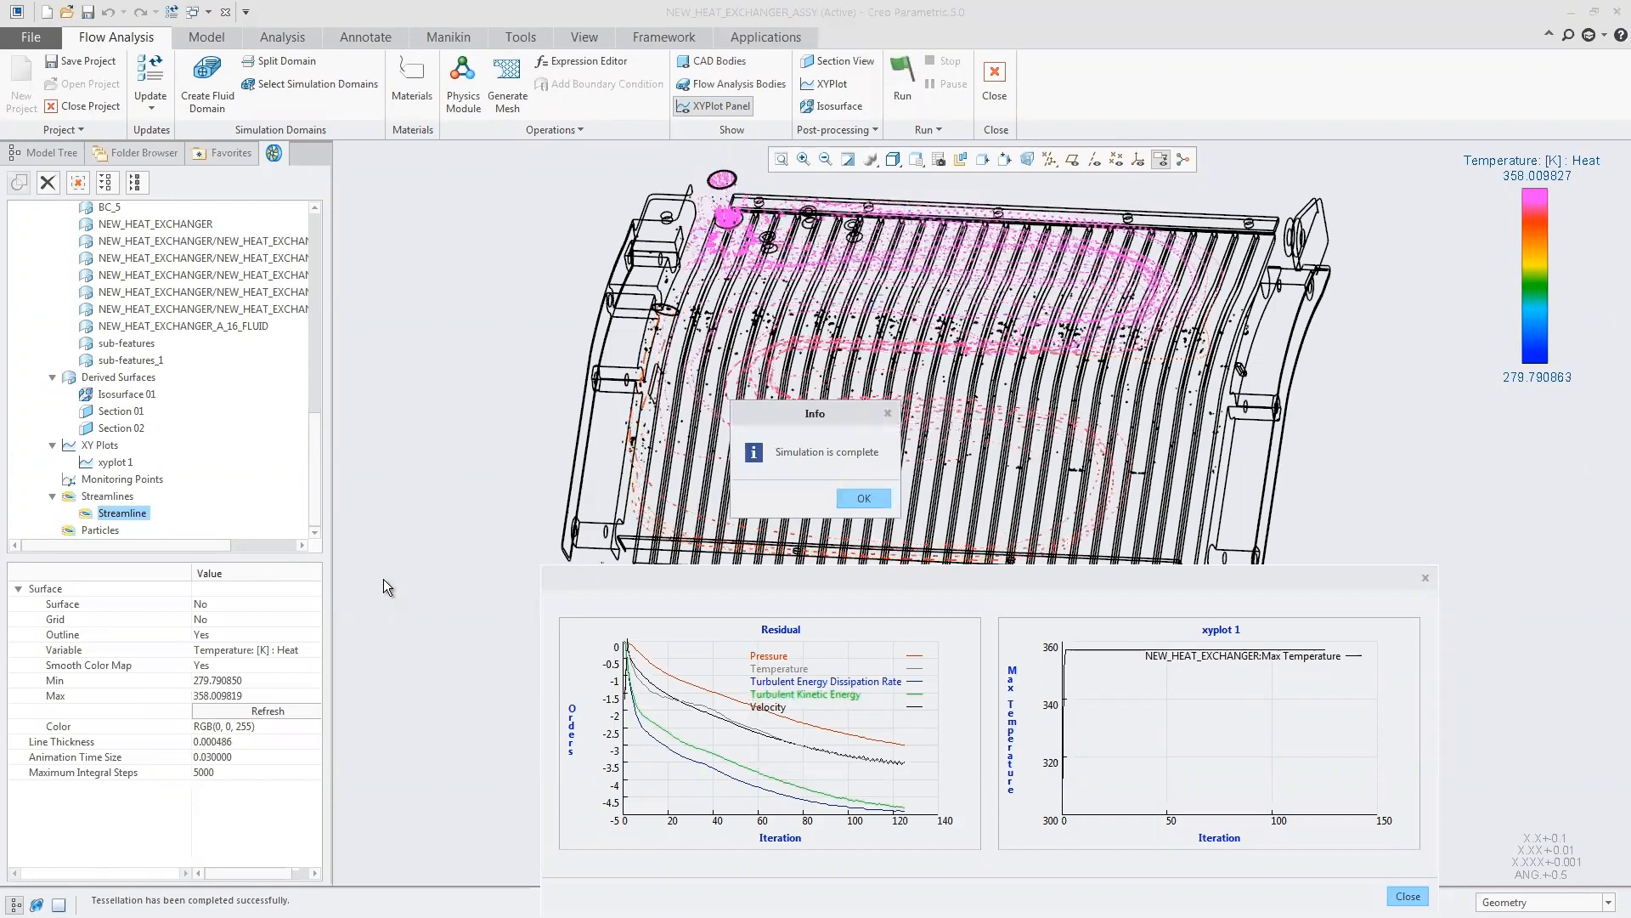
- Dismiss the simulation notice and the XY plot panel, and color the Streamline result by Pressure: [Pa] : Flow
left_click(864, 498)
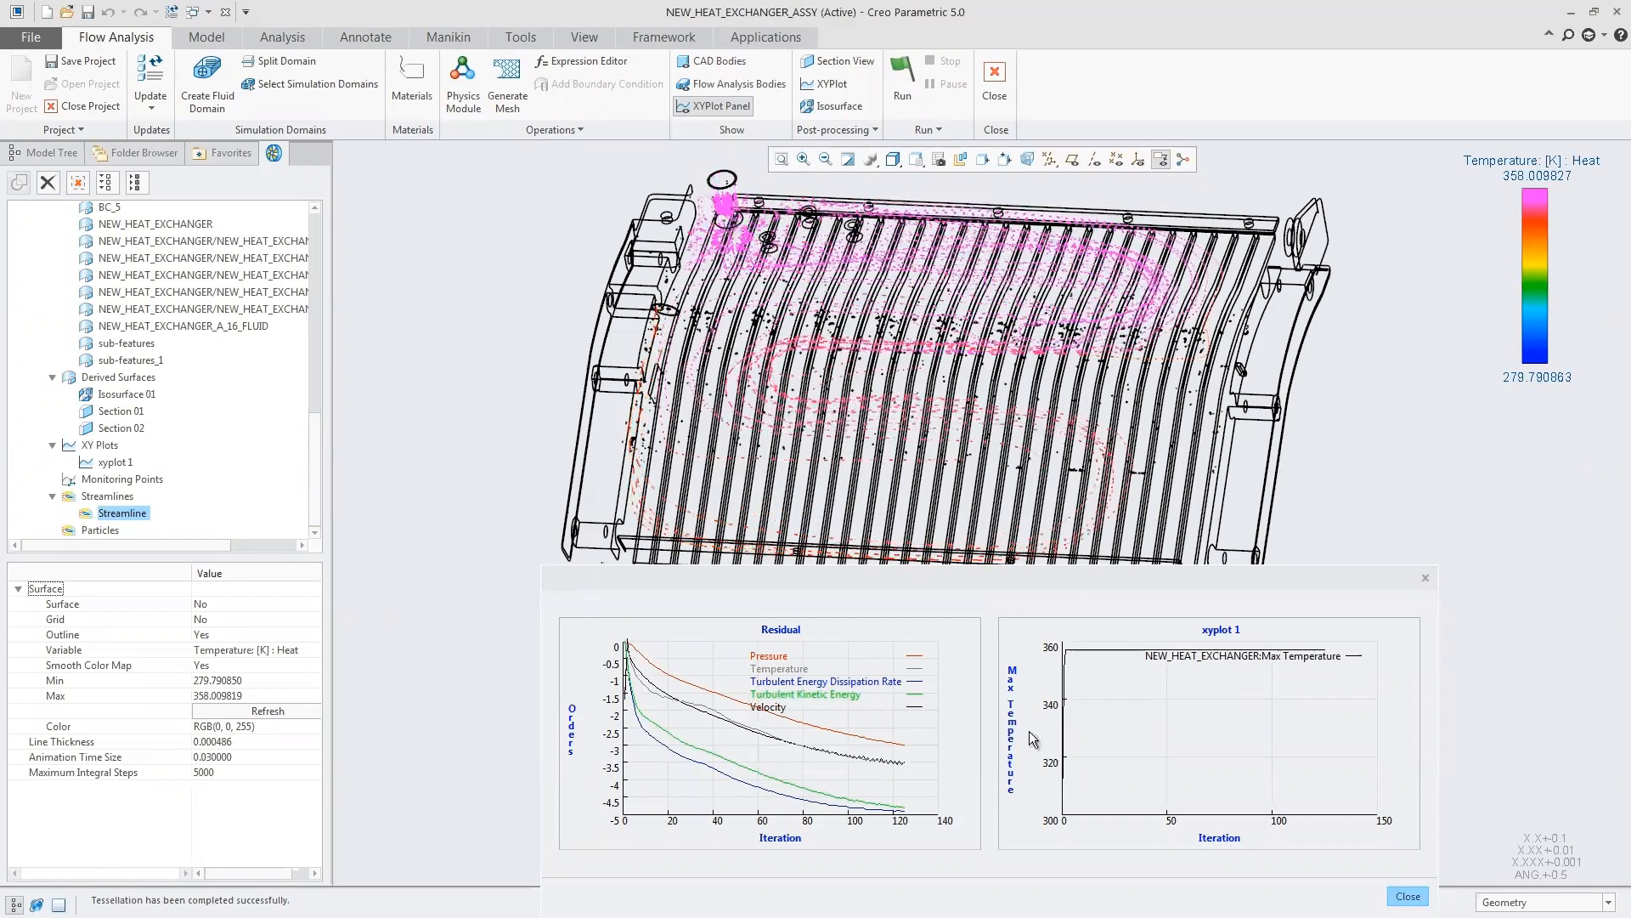
left_click(1408, 896)
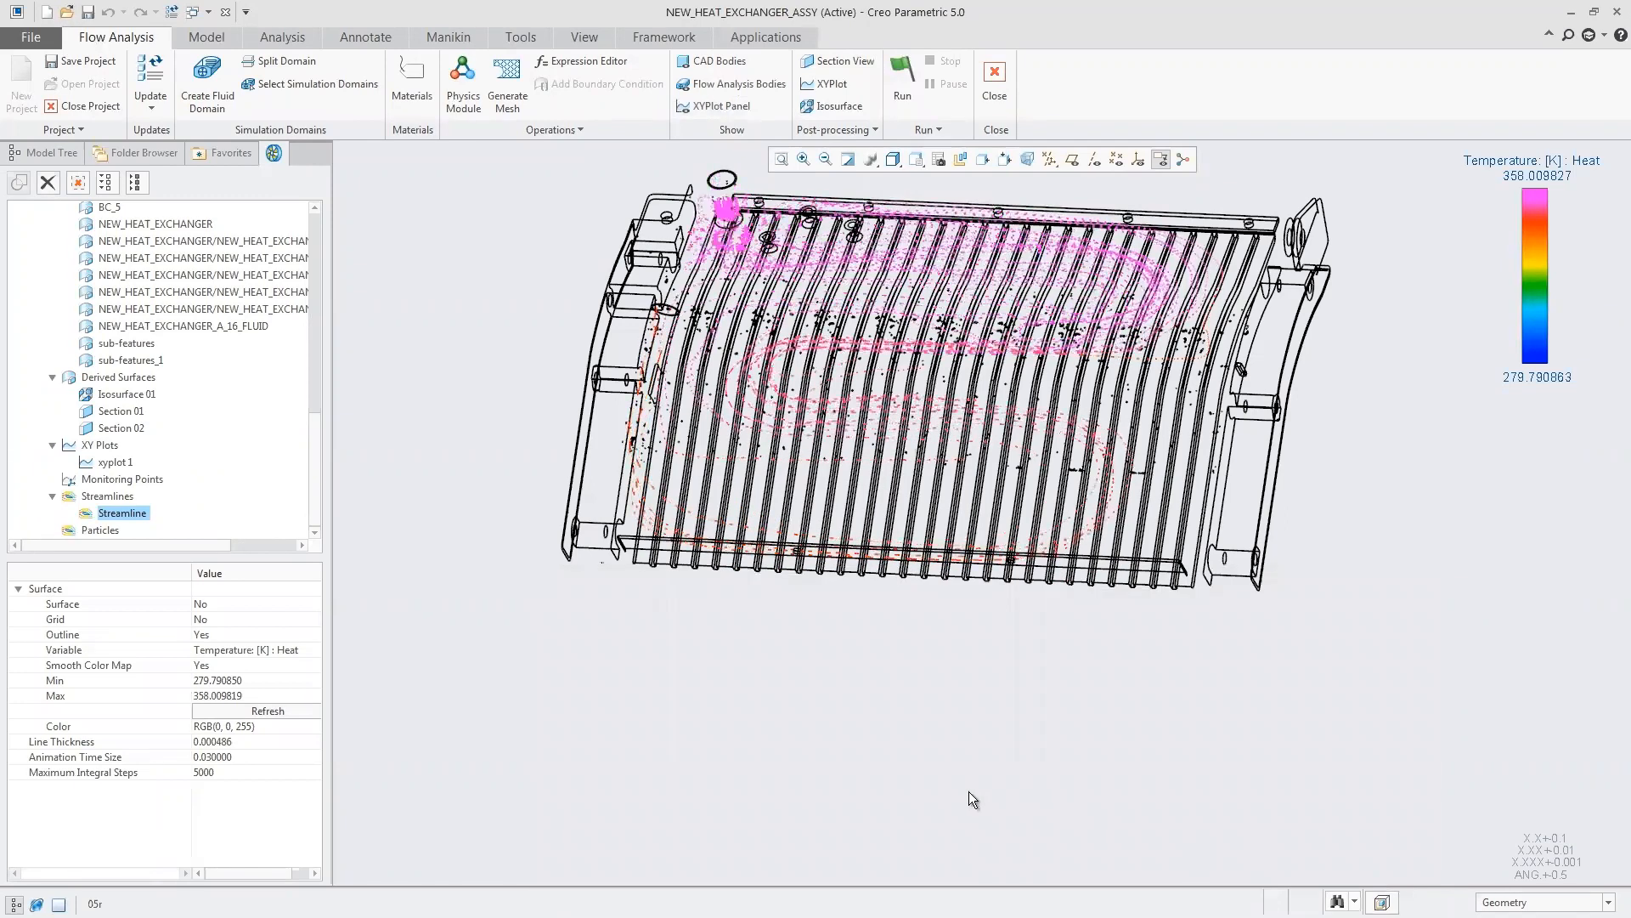
left_click(294, 647)
left_click(294, 649)
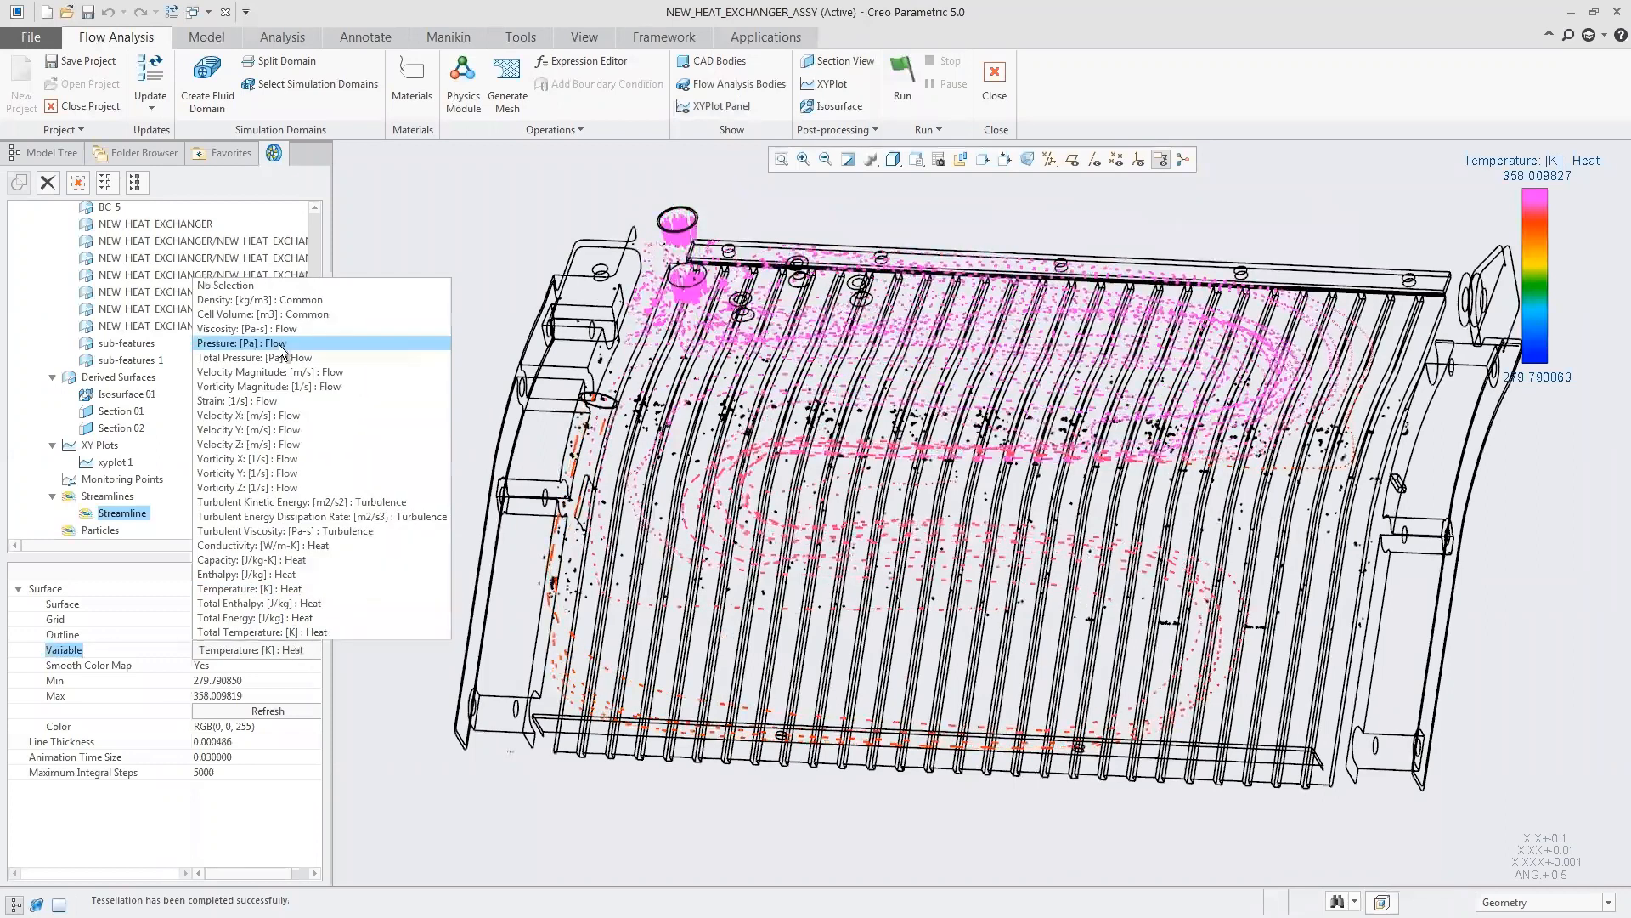
left_click(435, 341)
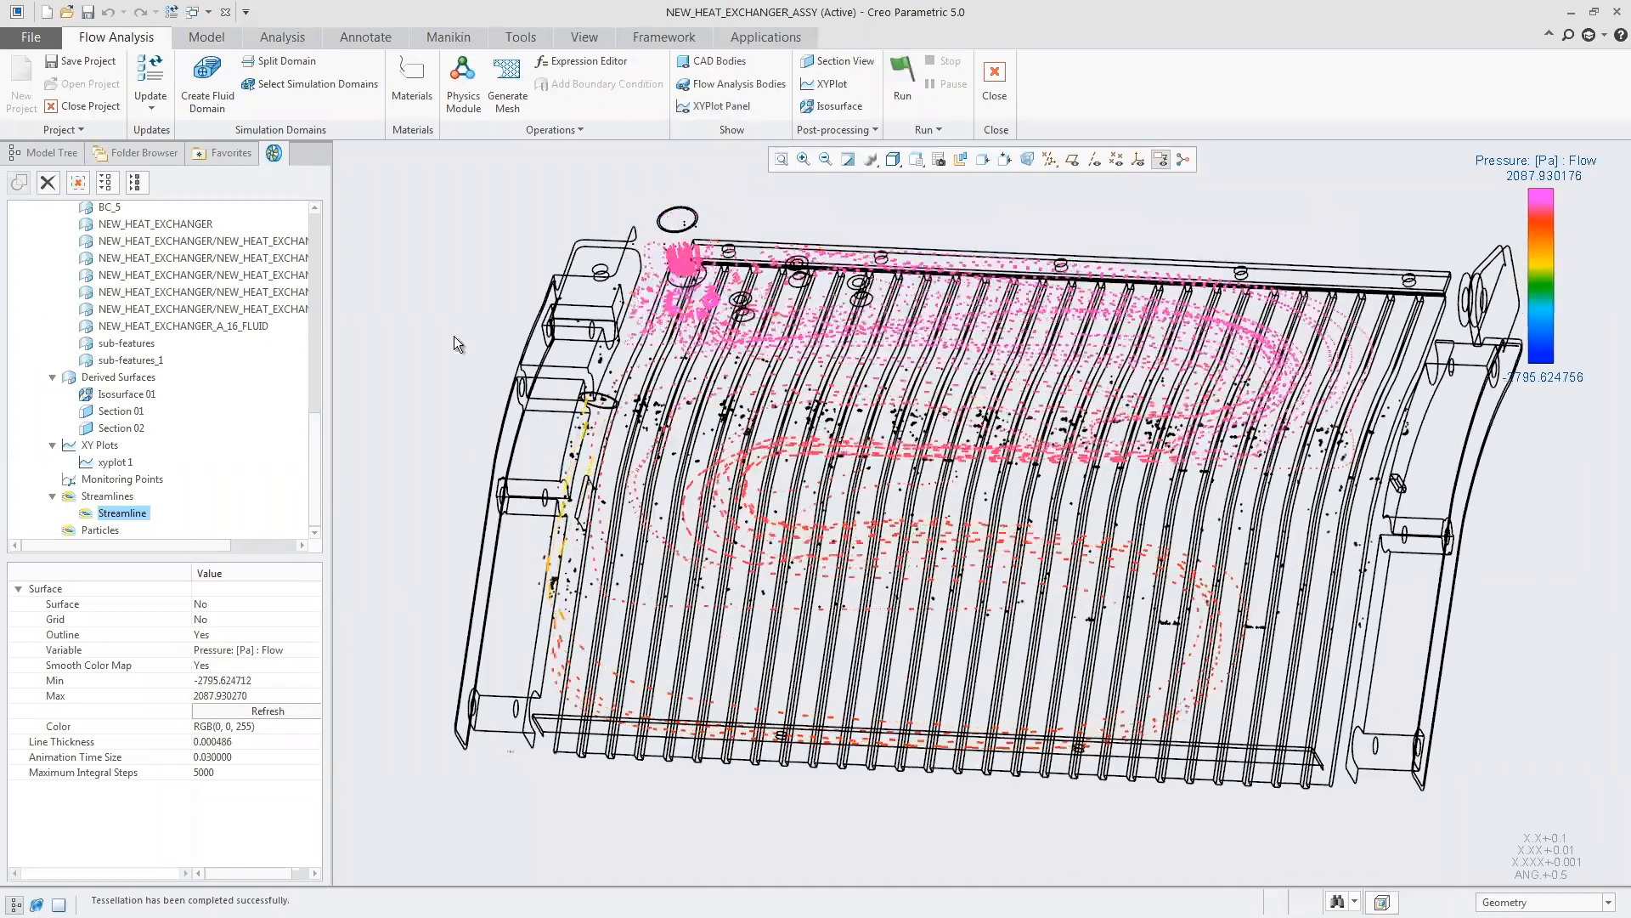
- Color the NEW_HEAT_EXCHANGER boundary surface in the results by Temperature: [K] : Heat
left_click_drag(313, 473, 313, 430)
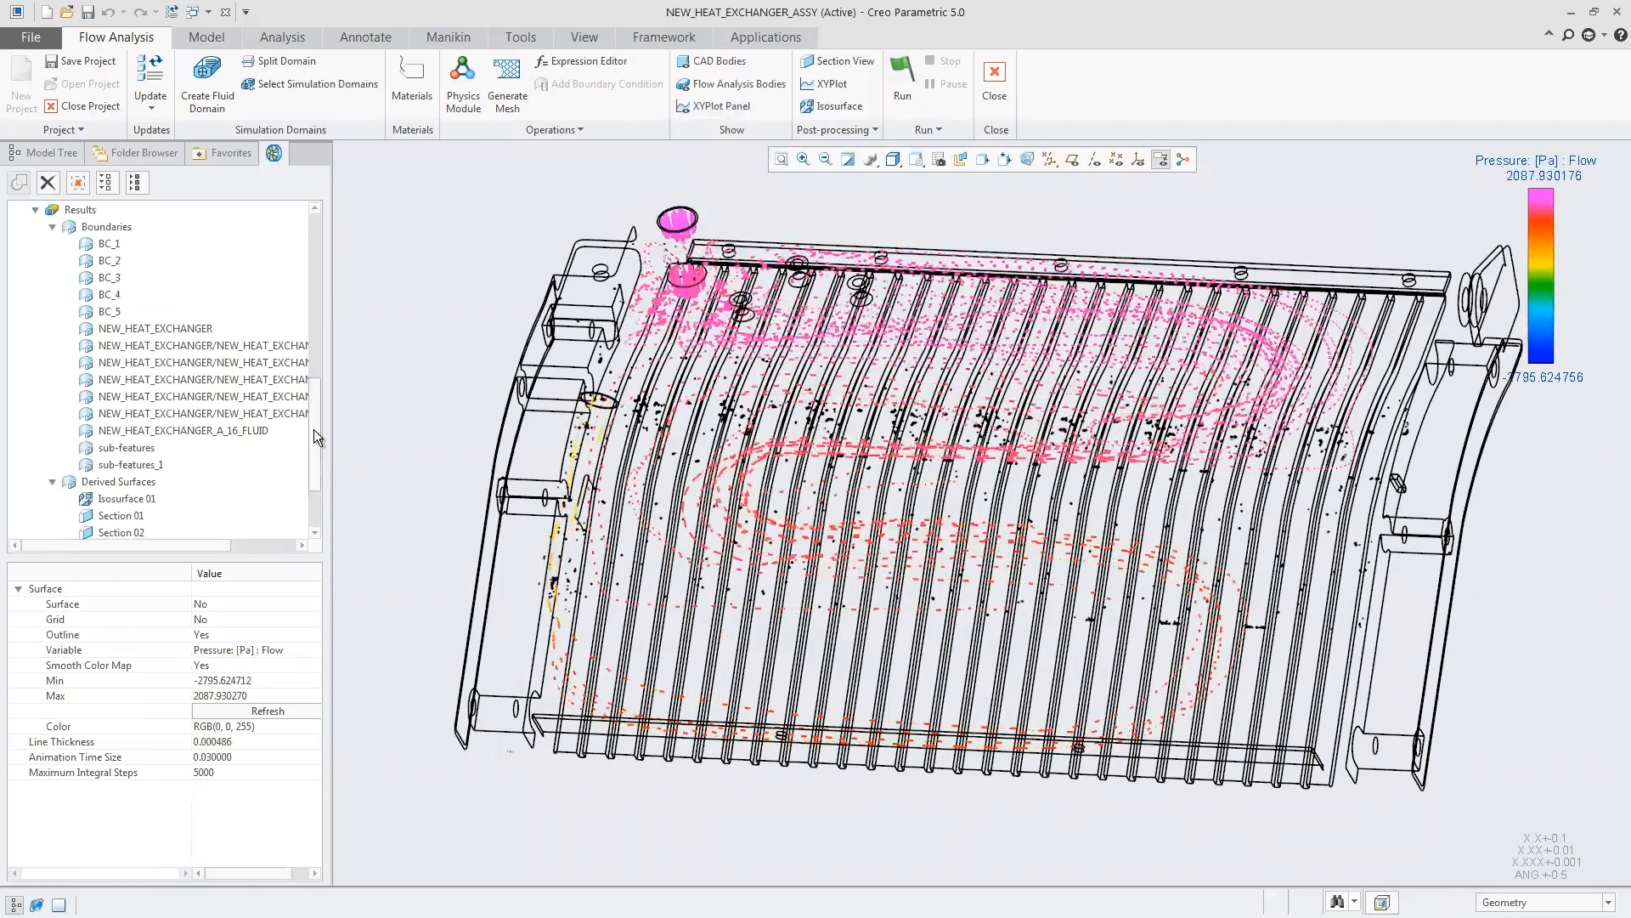
left_click(166, 330)
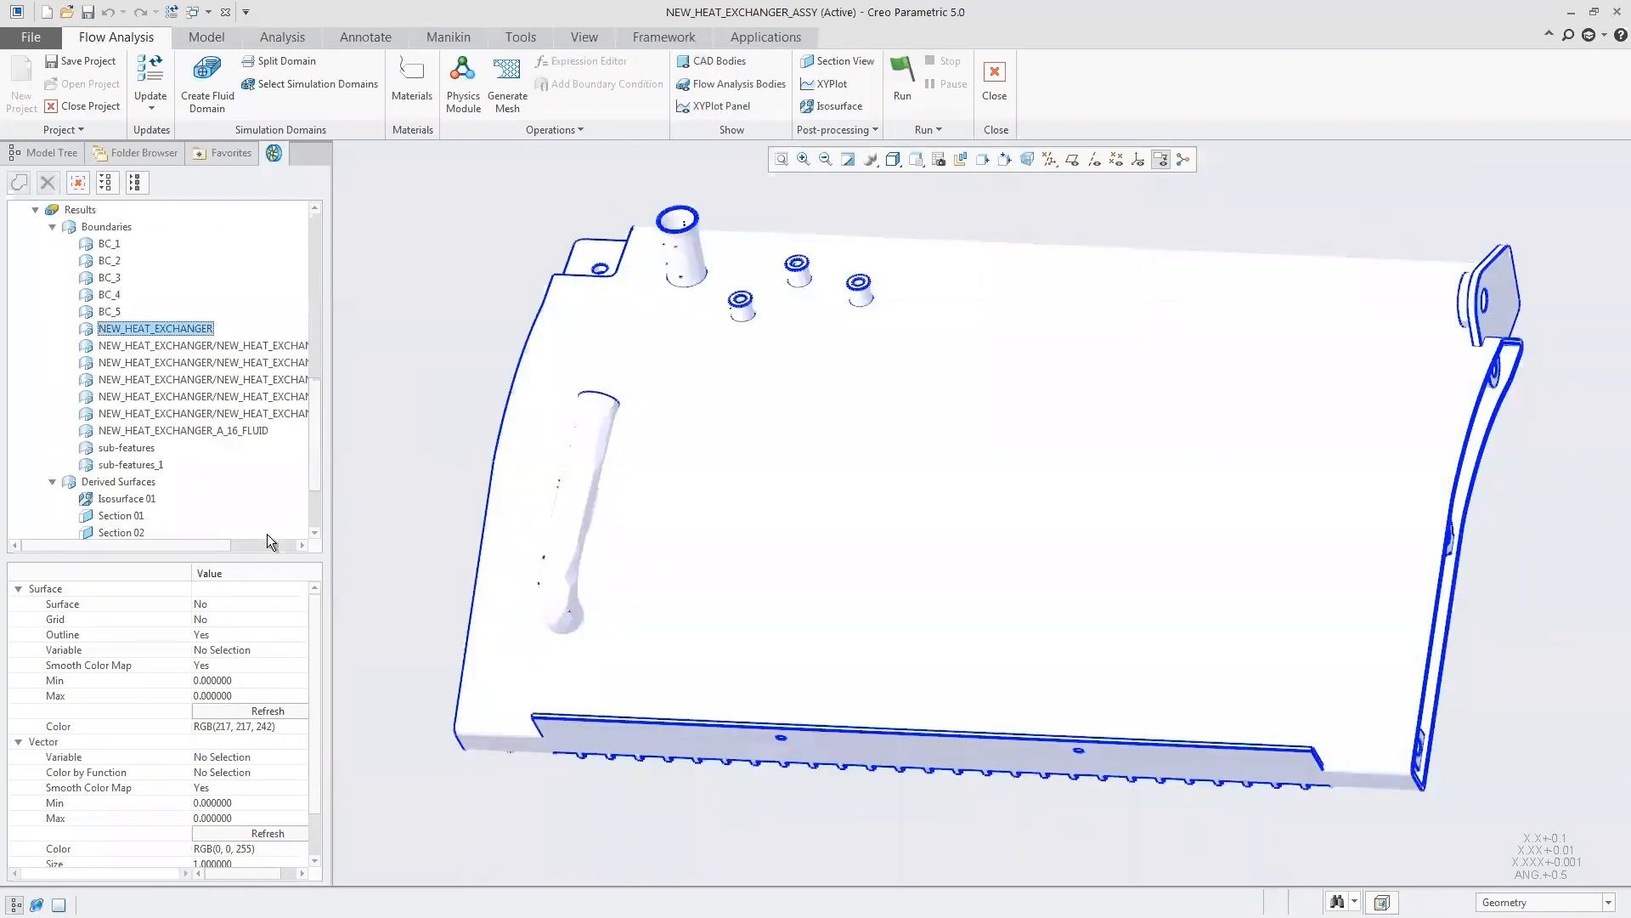
left_click(235, 647)
left_click(237, 647)
left_click(243, 563)
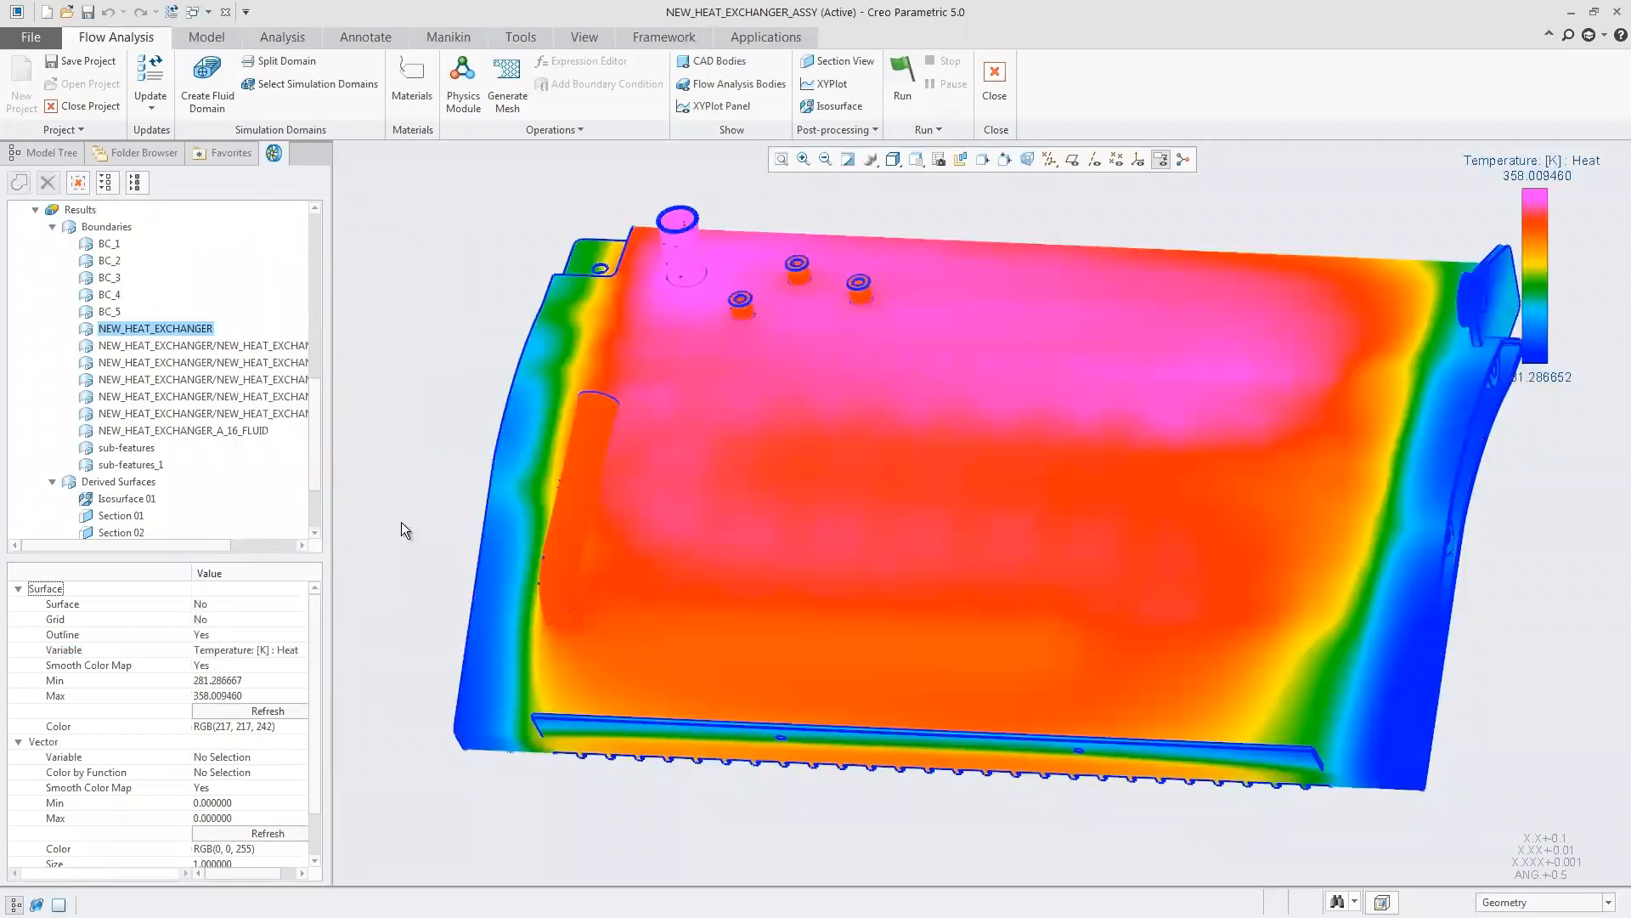